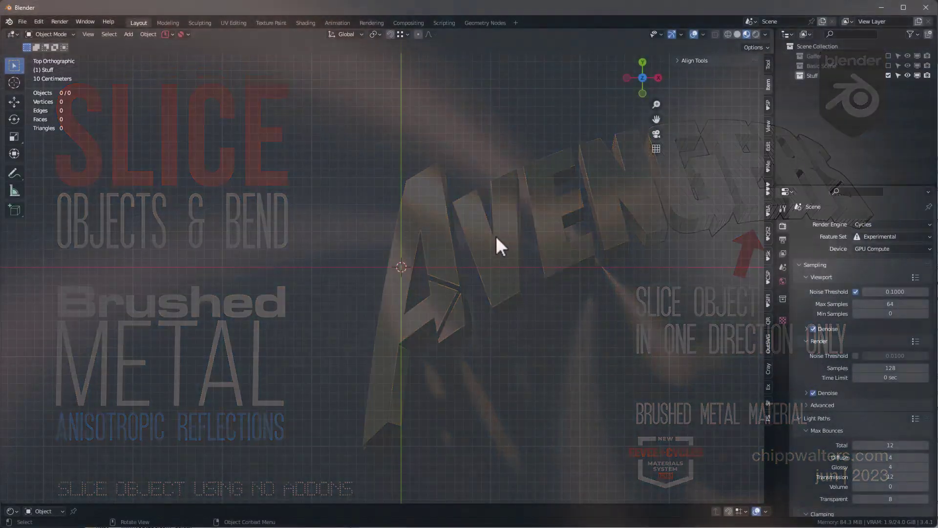
Step: Add a text object and replace its default word 'Text' with 'Avengers'
key("shift+a")
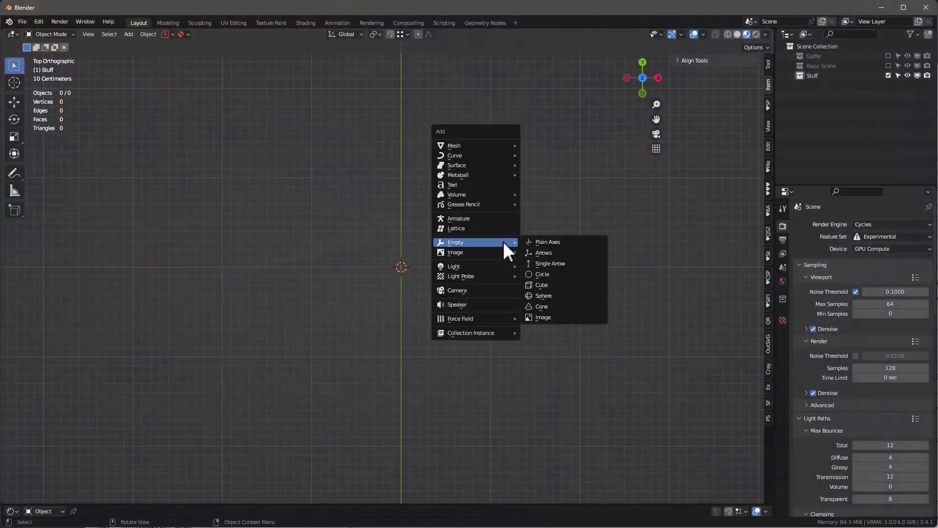
left_click(470, 185)
key("Tab")
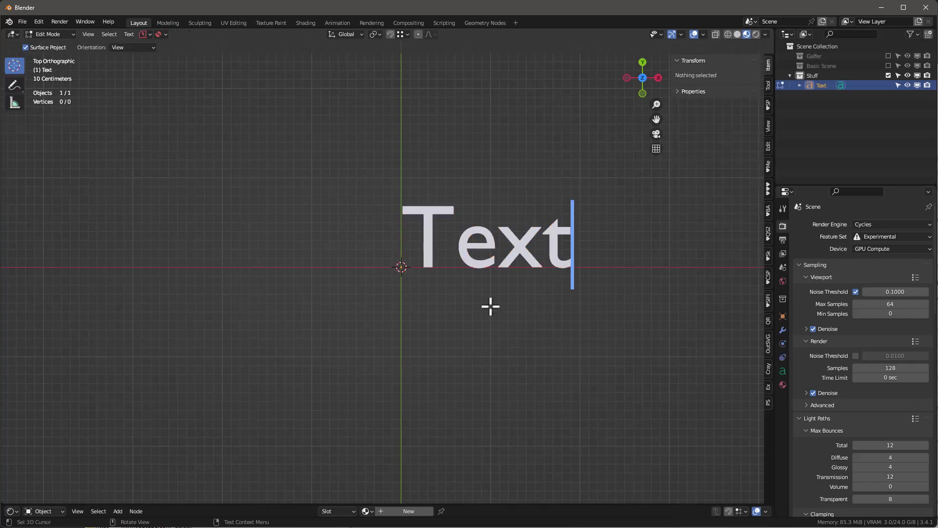
key("BackSpace")
key("BackSpace")
key("BackSpace")
key("BackSpace")
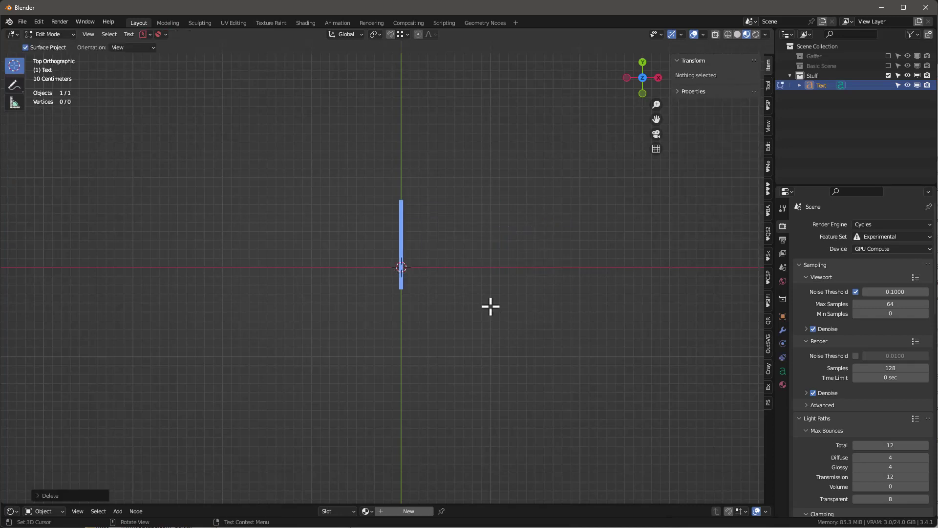
type("Avenger")
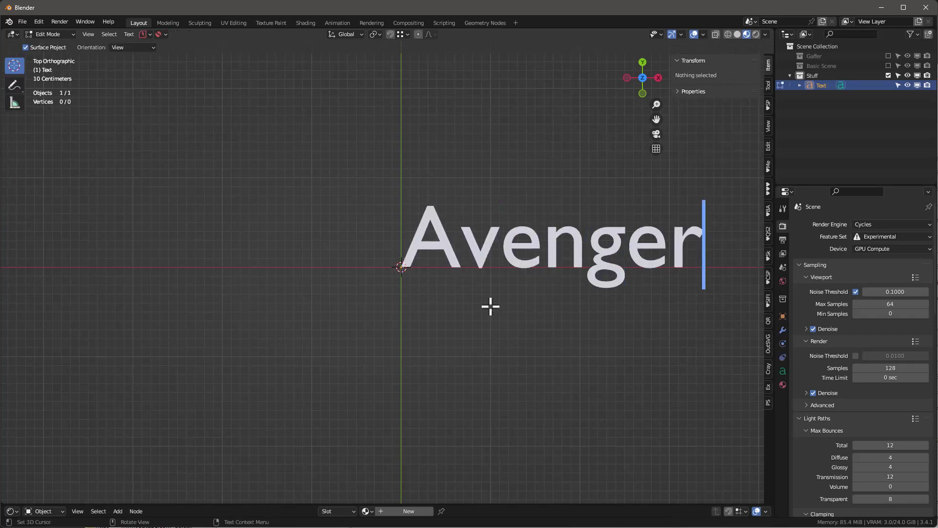
type("s")
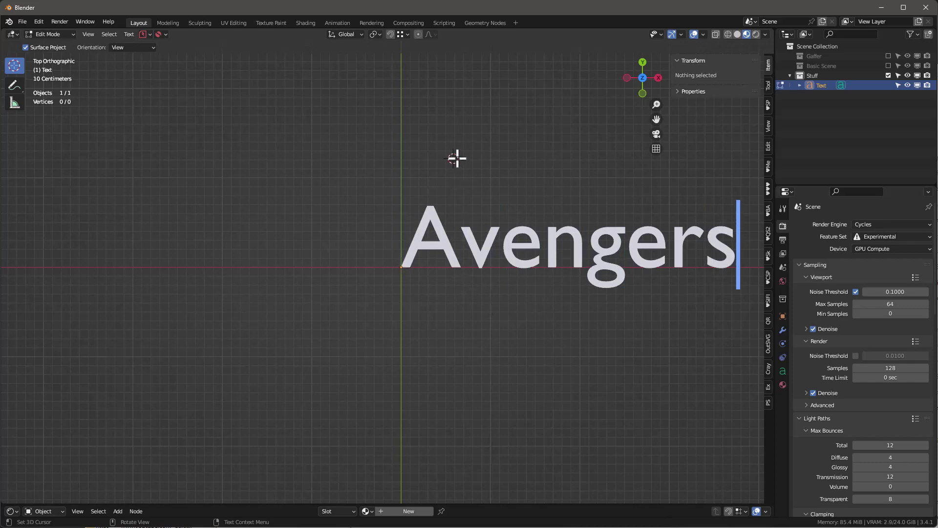
key("Tab")
Step: Load the Avengeance font file as the text's Regular font in the Text data properties
scroll(340, 314, "down", 3)
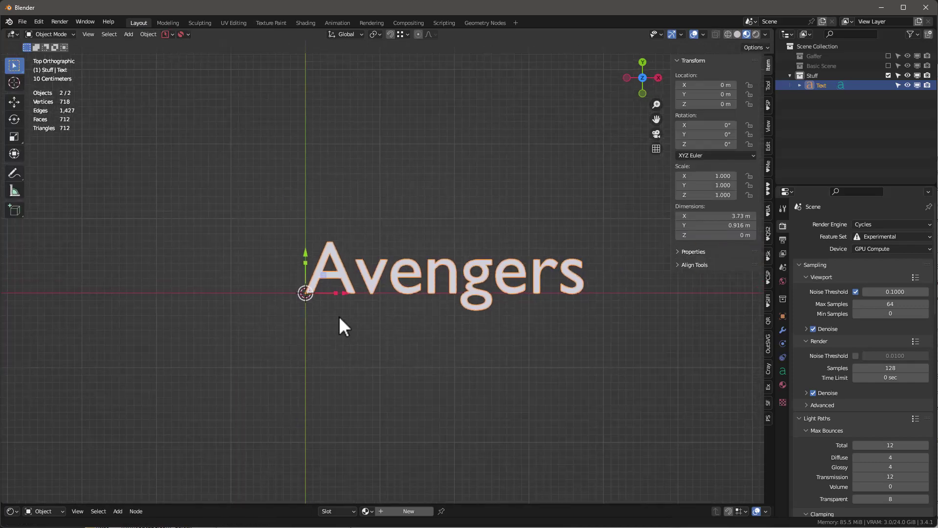
scroll(352, 288, "up", 2)
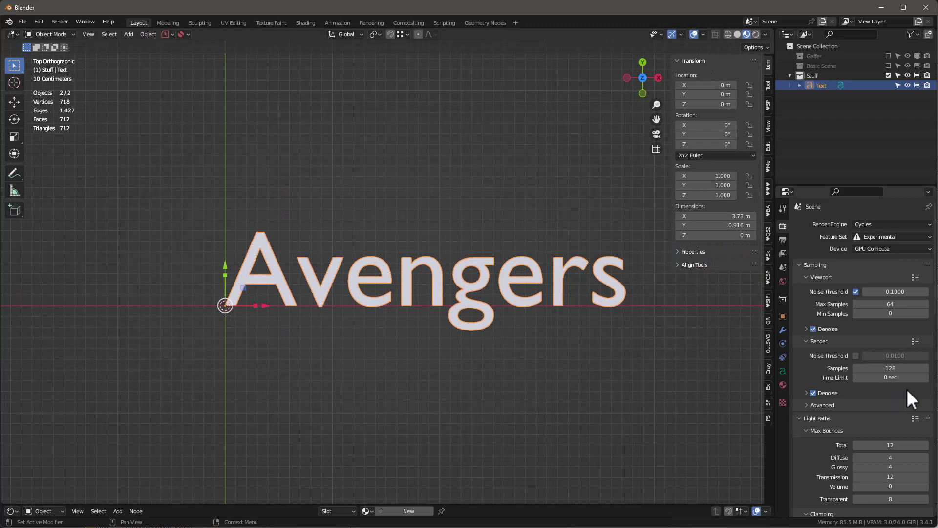
left_click(781, 372)
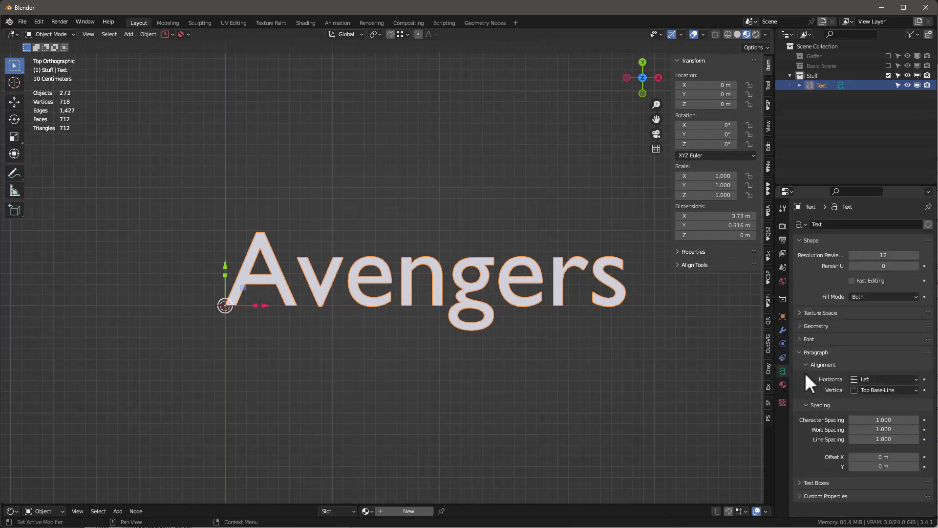
left_click(808, 339)
left_click(915, 353)
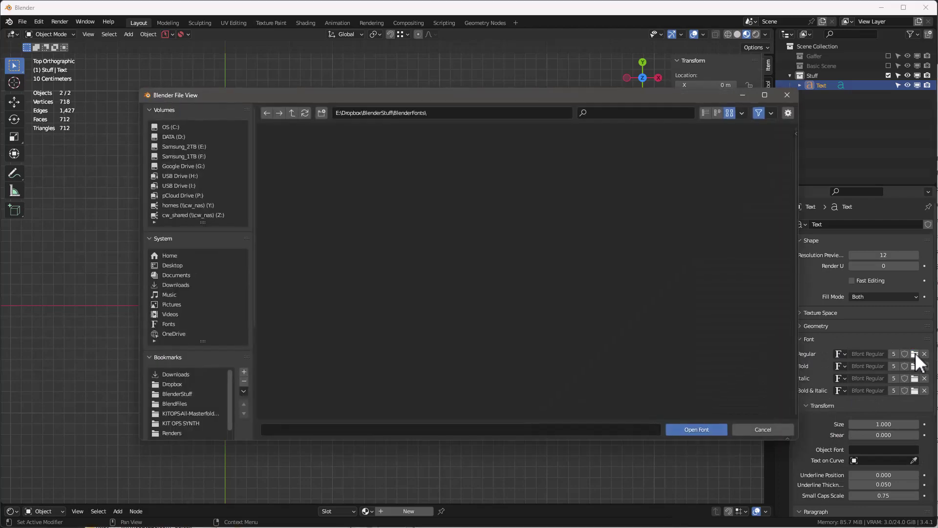
double_click(358, 159)
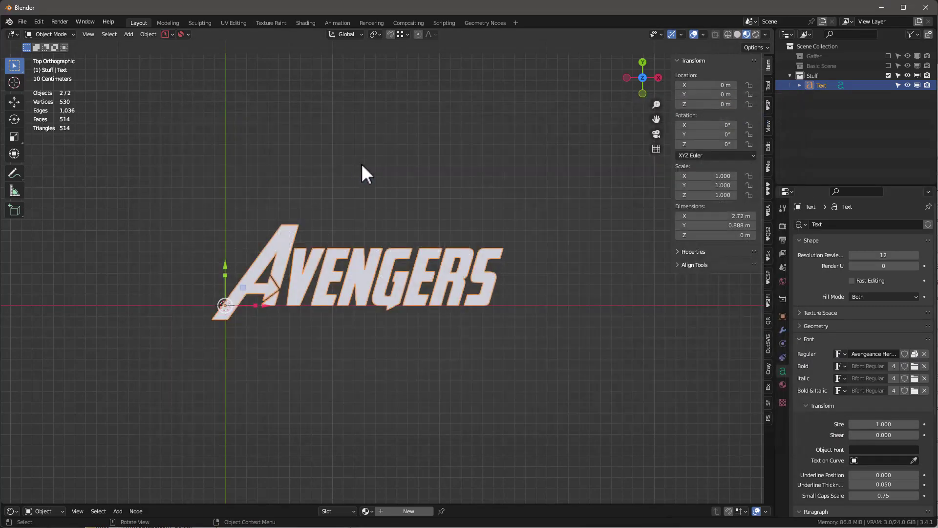
Step: Add a Solidify modifier to the text with 0.08 m thickness
middle_click_drag(492, 347, 594, 308)
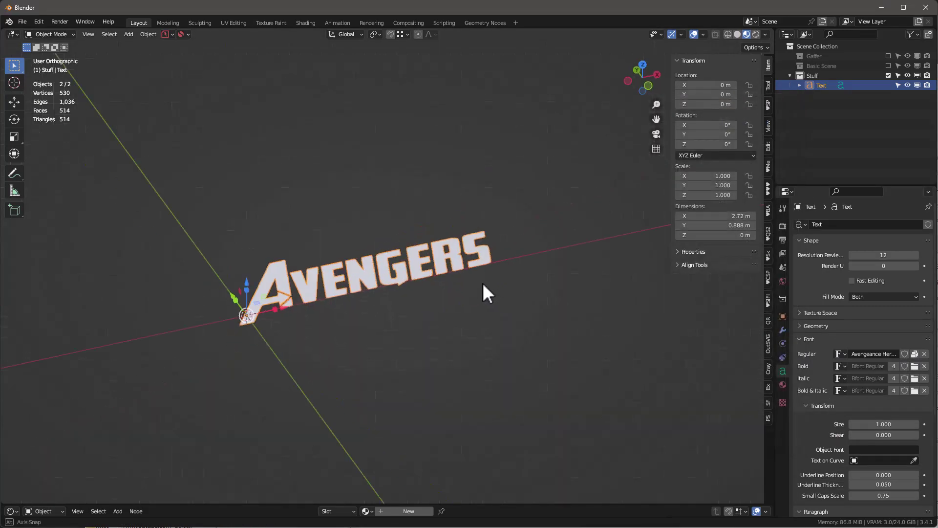
left_click(783, 329)
left_click(822, 222)
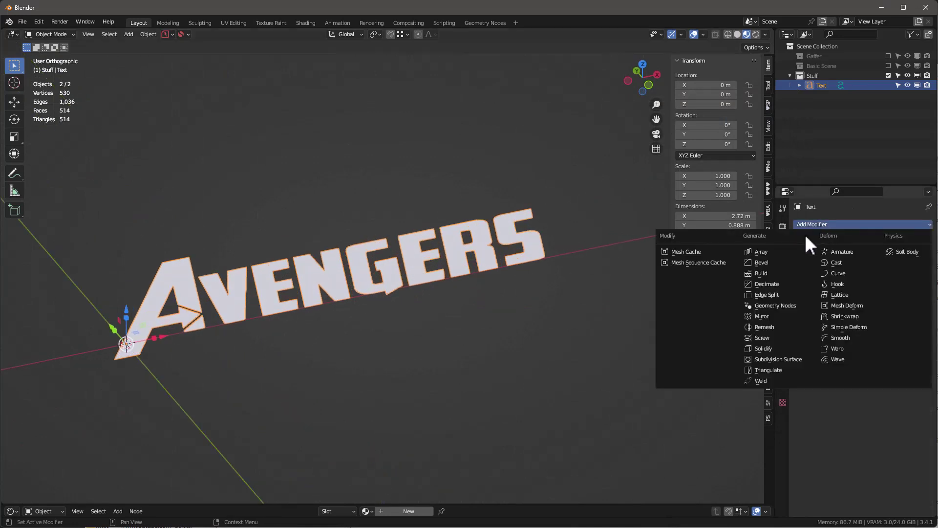
left_click(773, 345)
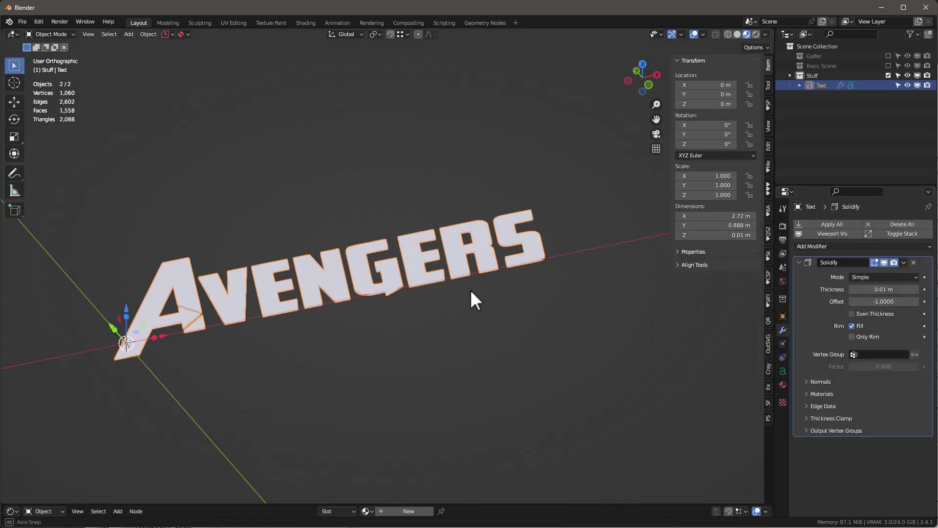
middle_click_drag(470, 289, 537, 264)
left_click_drag(883, 289, 899, 289)
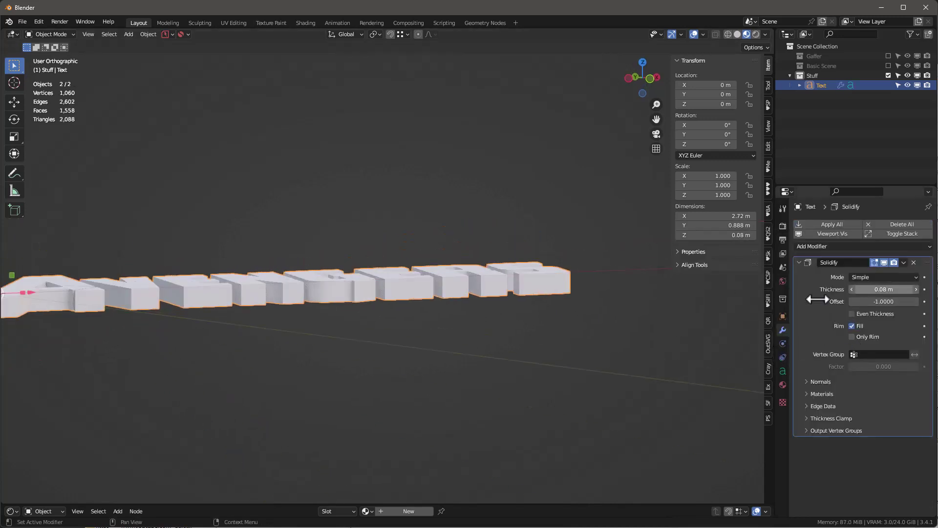
middle_click_drag(545, 249, 591, 252)
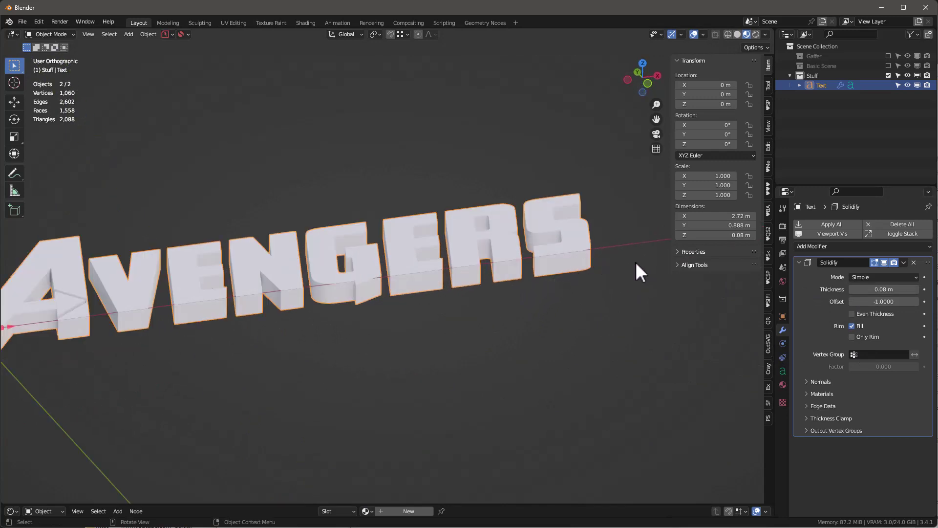
Step: Convert the AVENGERS text object to a mesh
right_click(573, 231)
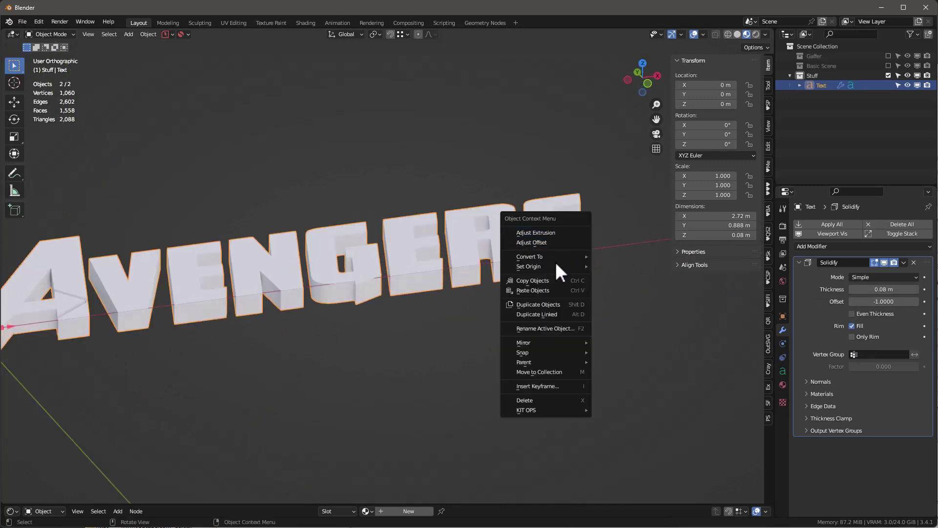
mouse_move(529, 256)
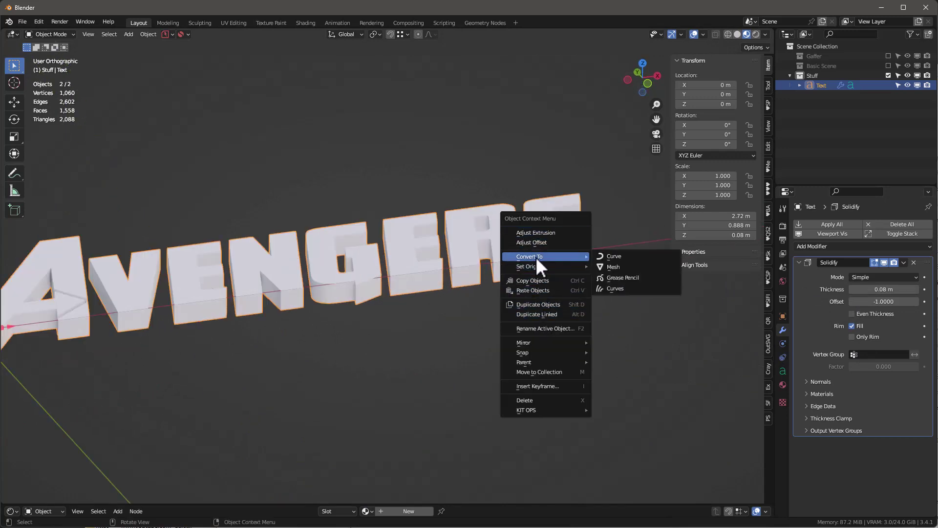
left_click(620, 265)
middle_click_drag(600, 262, 515, 248)
Step: Enable the wireframe overlay from Quick Favorites and inspect the triangulated mesh from all sides
key("q")
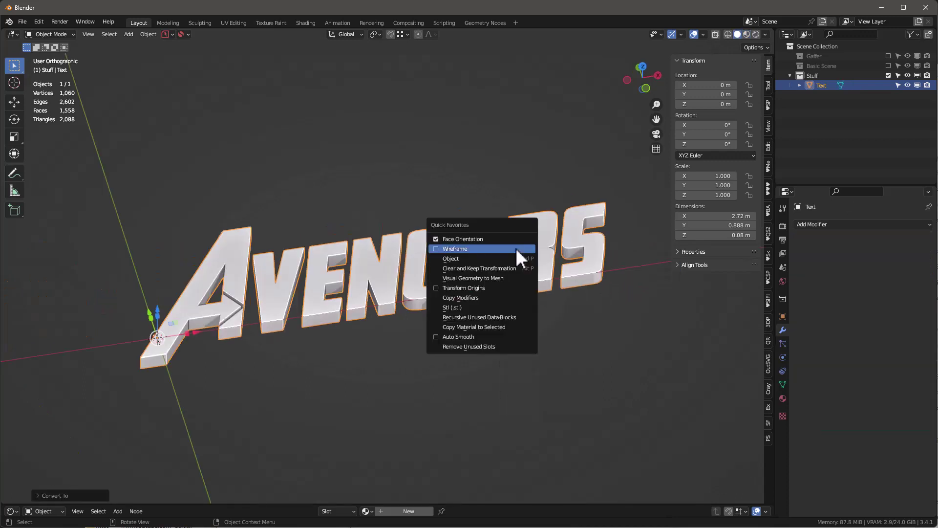
left_click(488, 246)
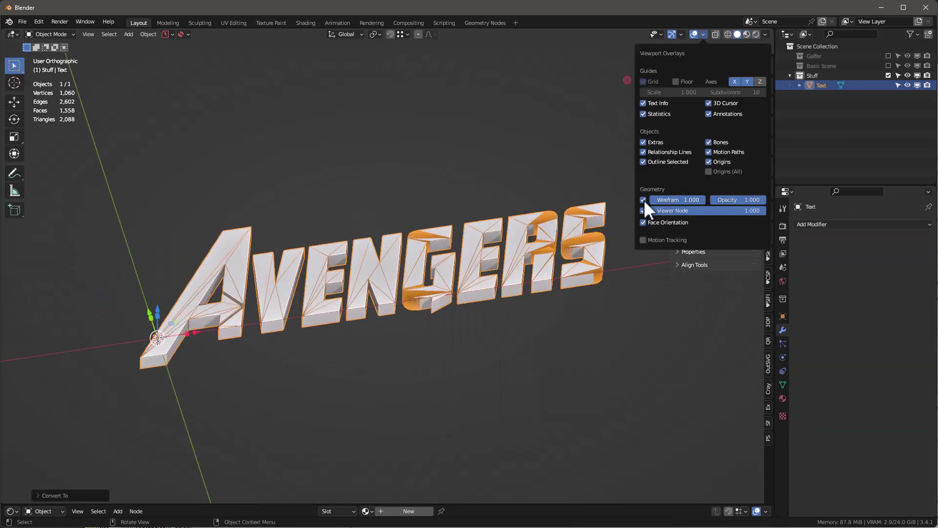
left_click(643, 200)
left_click(643, 198)
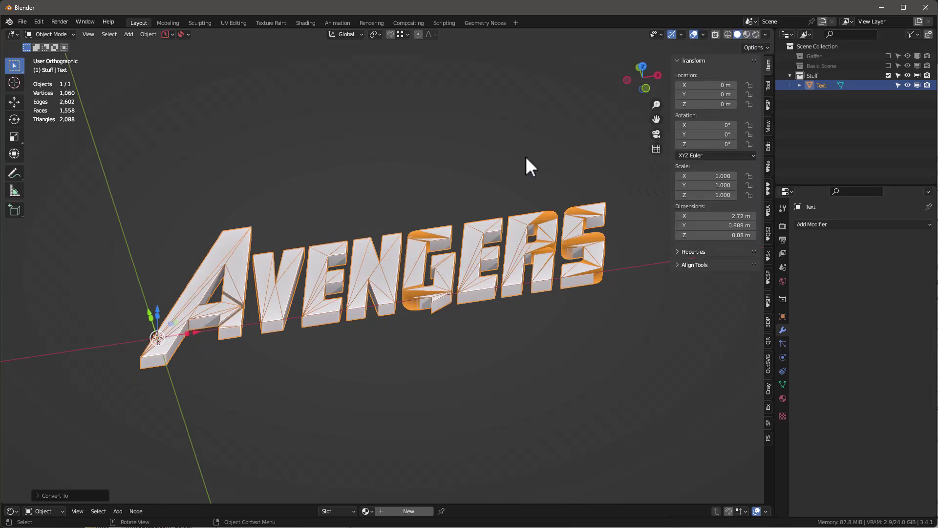
middle_click_drag(524, 155, 519, 166)
scroll(521, 232, "up", 2)
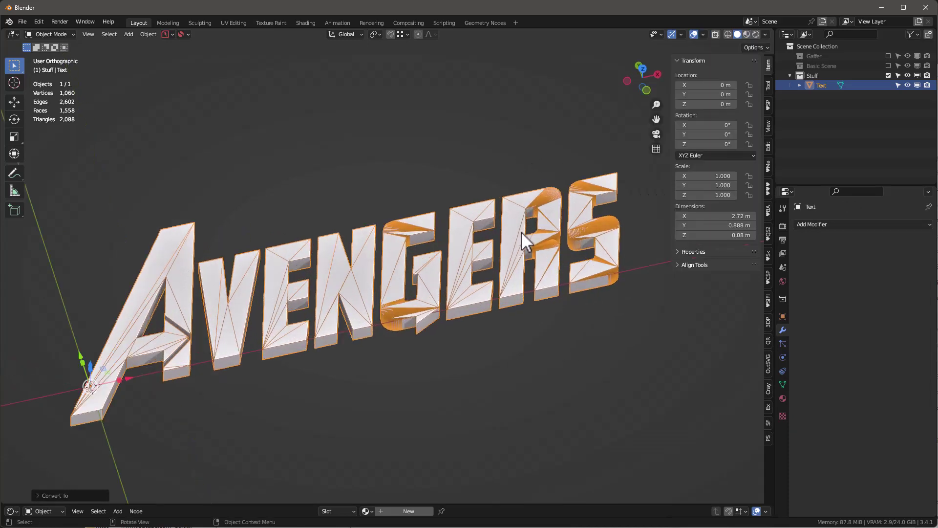
mouse_move(521, 232)
middle_mouse_down()
mouse_move(517, 185)
mouse_move(528, 161)
mouse_move(534, 255)
mouse_move(545, 263)
mouse_move(545, 235)
mouse_move(554, 252)
mouse_move(555, 227)
mouse_move(464, 275)
mouse_move(352, 251)
middle_mouse_up()
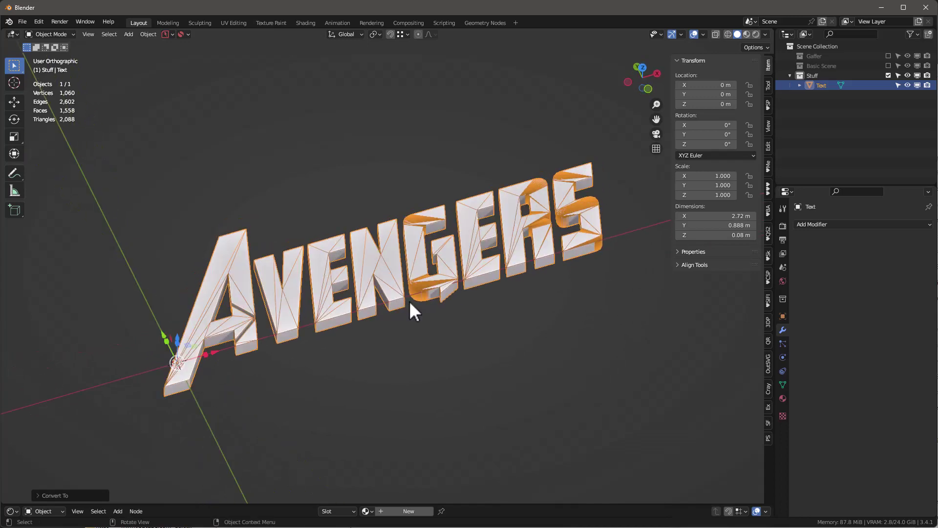
mouse_move(409, 300)
middle_mouse_down()
mouse_move(397, 221)
mouse_move(406, 263)
middle_mouse_up()
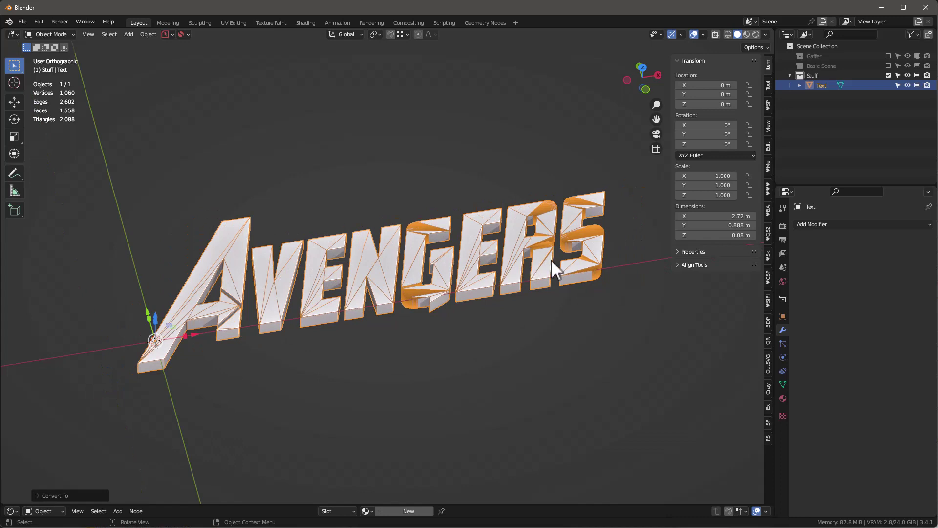
middle_click_drag(524, 311, 507, 233)
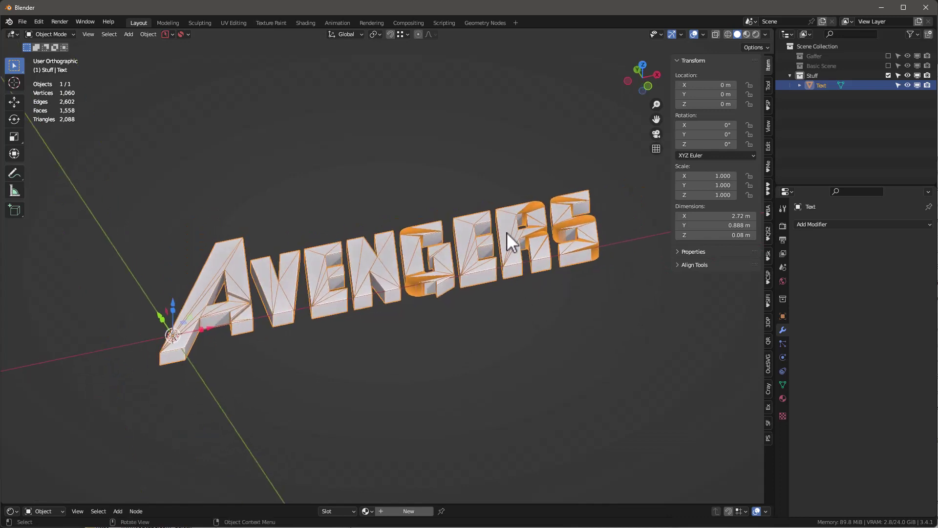
scroll(506, 229, "up", 1)
Step: Add a Sharp-mode Remesh modifier at detail level 8, keeping disconnected pieces
left_click(813, 224)
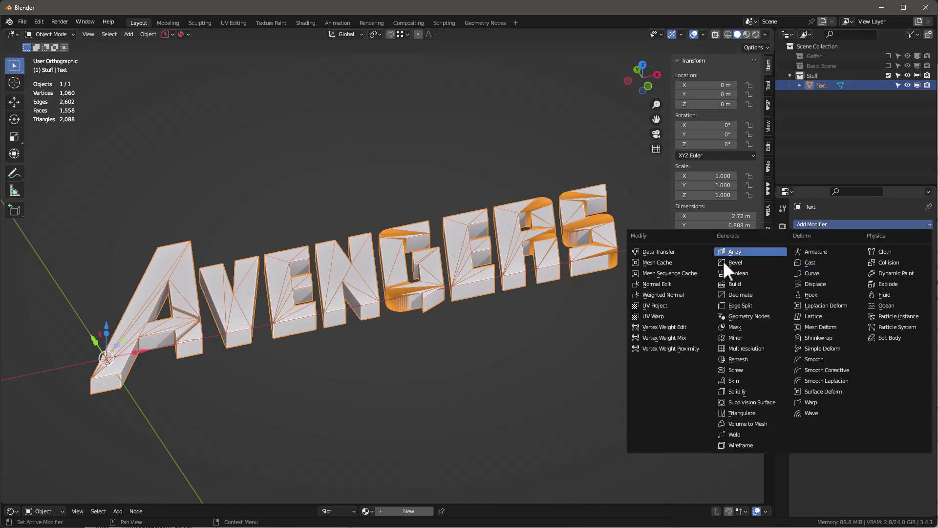
left_click(743, 360)
left_click(879, 276)
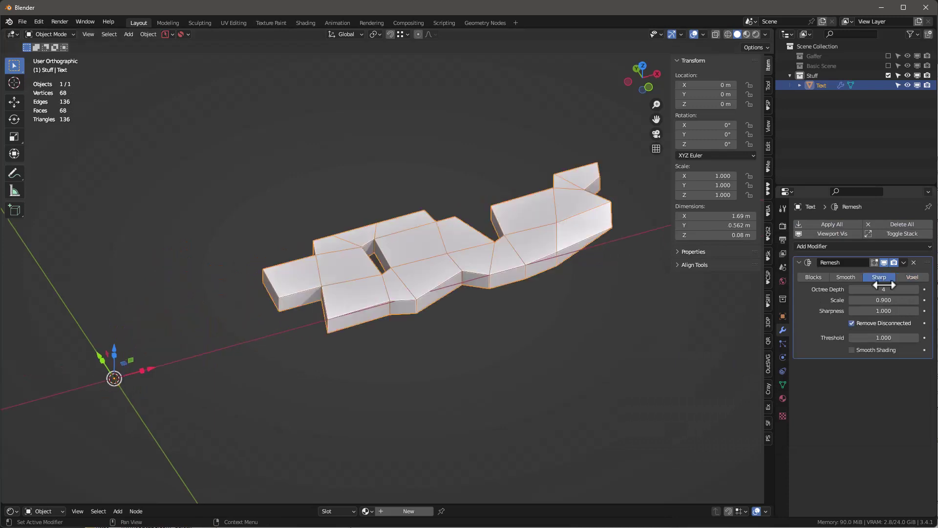
left_click(916, 289)
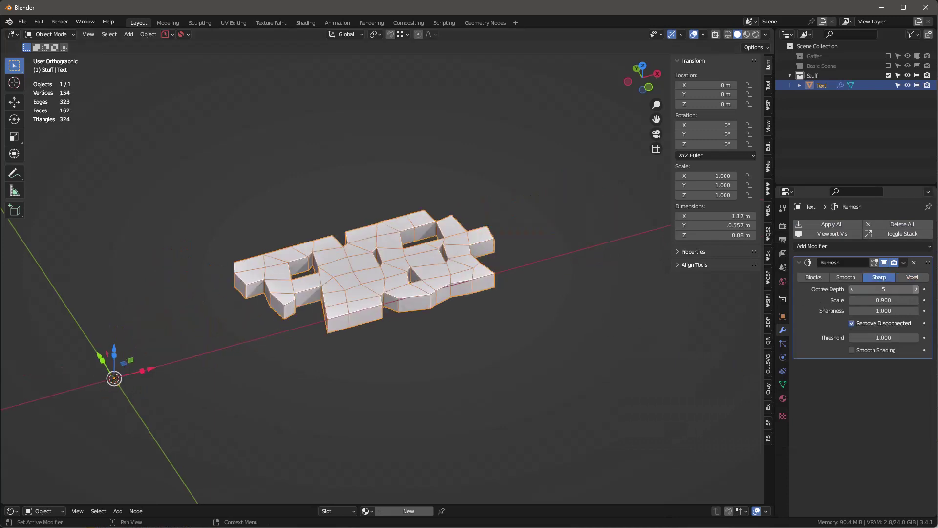
left_click(852, 323)
left_click(916, 289)
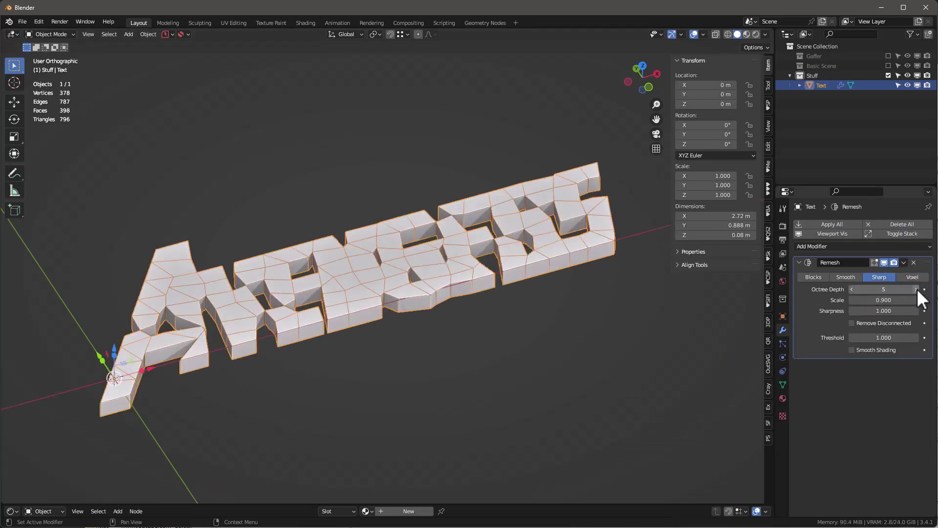
left_click(916, 289)
left_click(916, 289)
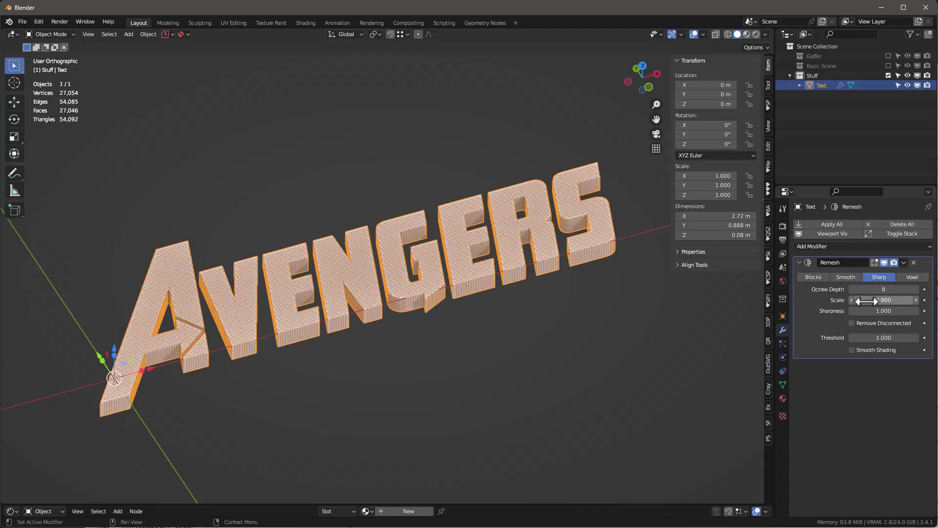
Step: Inspect the remeshed text from top and other angles, then delete the Remesh modifier
mouse_move(532, 327)
middle_mouse_down()
mouse_move(524, 356)
mouse_move(540, 230)
mouse_move(519, 310)
mouse_move(525, 327)
middle_mouse_up()
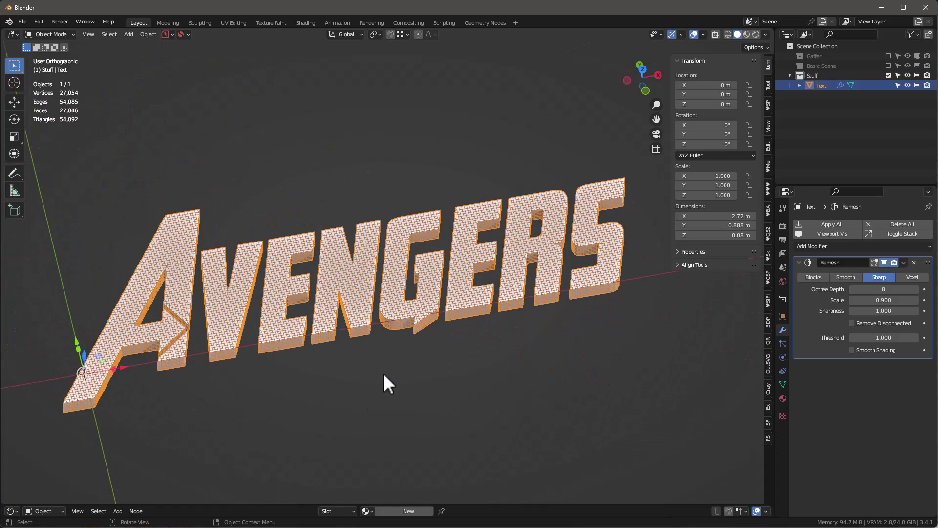
middle_click_drag(383, 374, 394, 423)
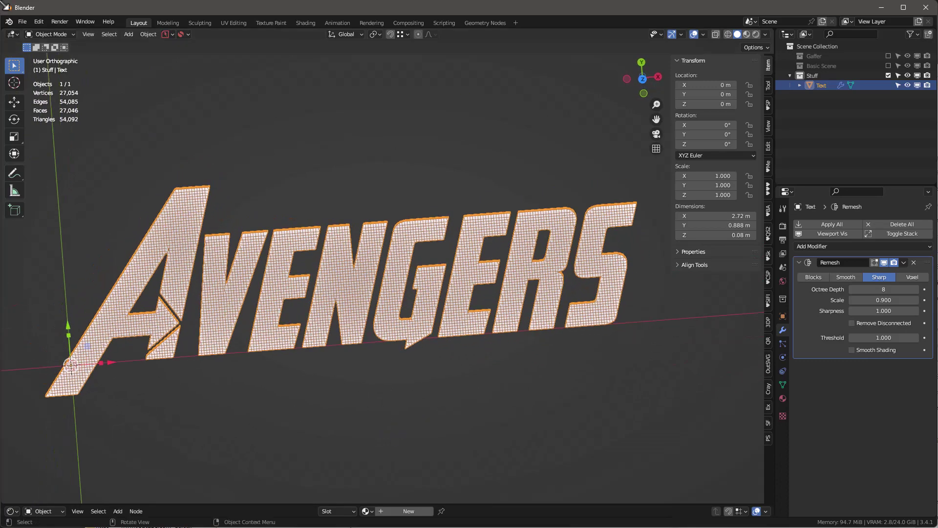
key("KP_7")
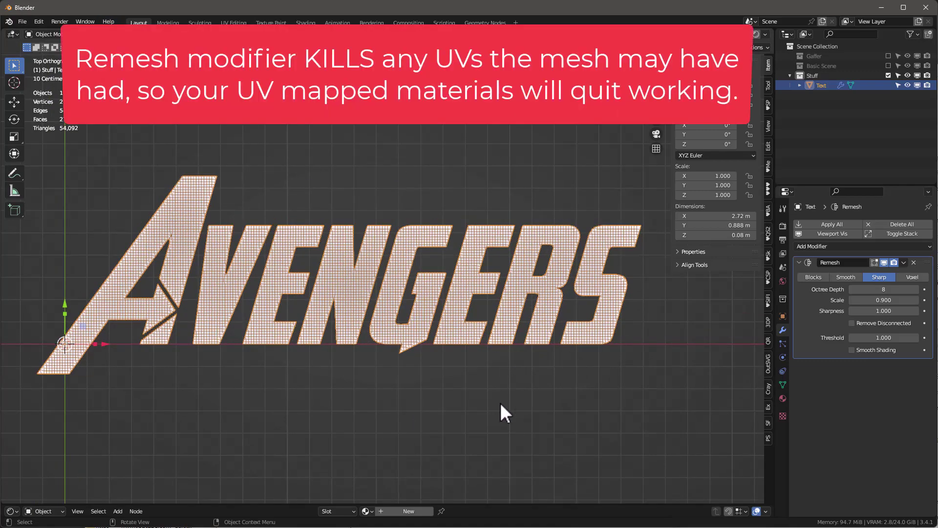
mouse_move(503, 413)
middle_mouse_down()
mouse_move(528, 402)
mouse_move(538, 356)
mouse_move(506, 282)
mouse_move(520, 258)
middle_mouse_up()
mouse_move(450, 256)
middle_mouse_down()
mouse_move(508, 293)
mouse_move(501, 286)
mouse_move(521, 178)
mouse_move(516, 281)
middle_mouse_up()
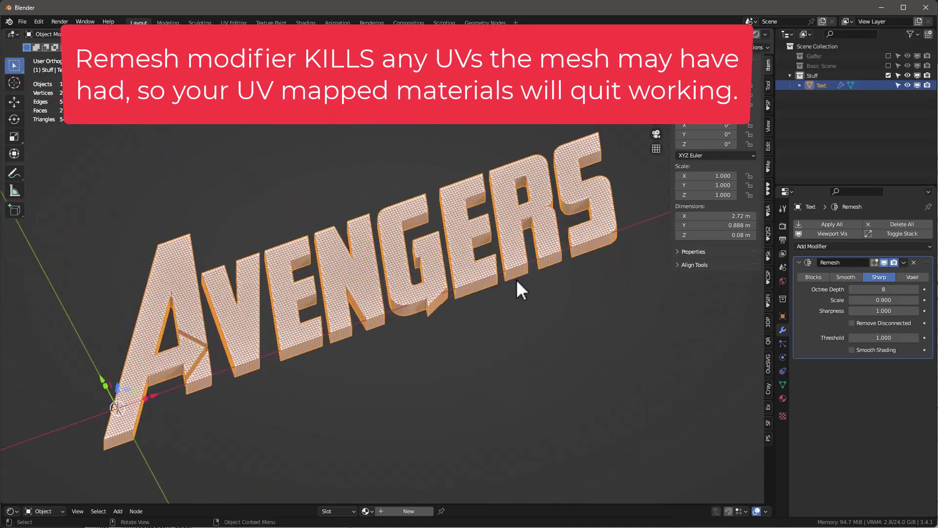
mouse_move(526, 243)
middle_mouse_down()
mouse_move(524, 334)
mouse_move(511, 313)
middle_mouse_up()
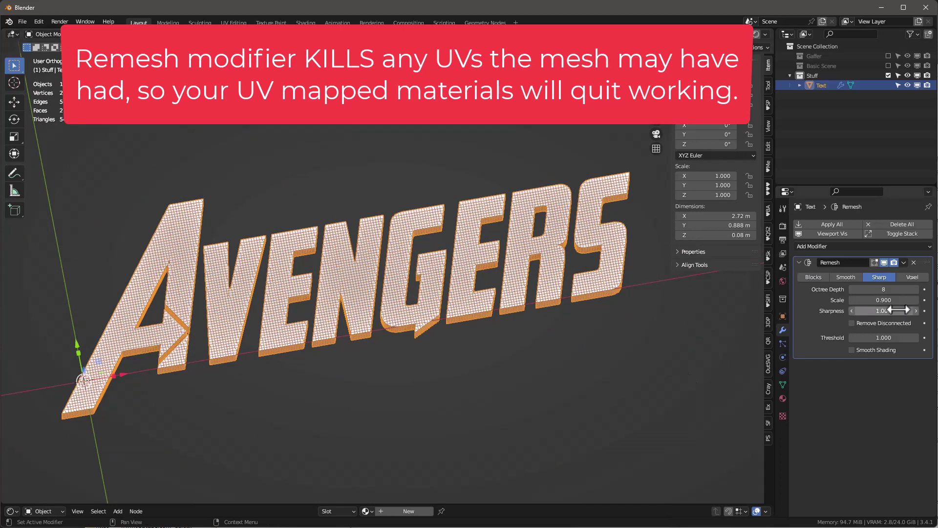
left_click(914, 262)
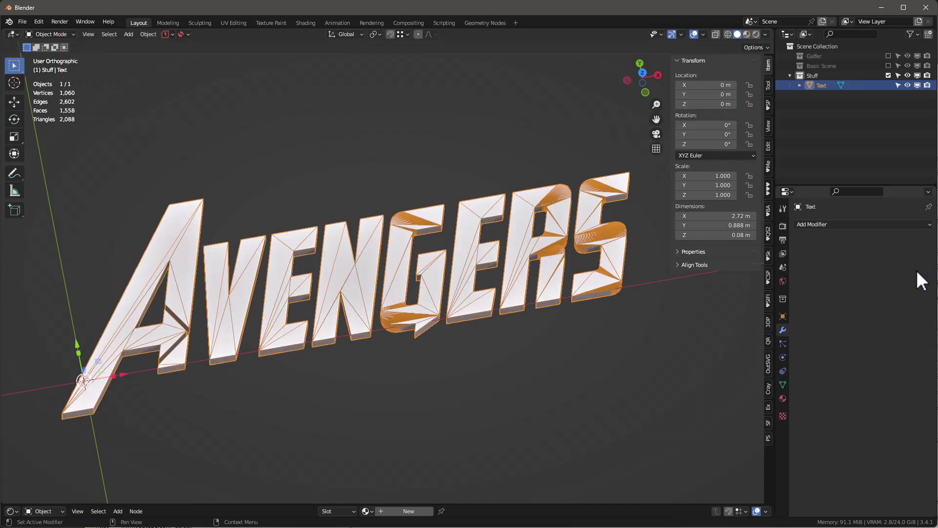
Step: Add a Planar Decimate modifier followed by a Triangulate modifier
left_click(825, 223)
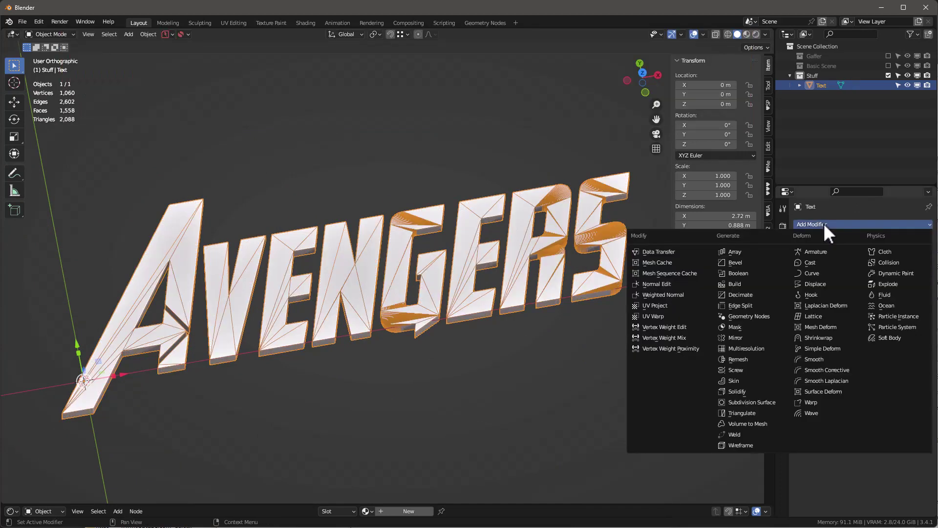
left_click(740, 294)
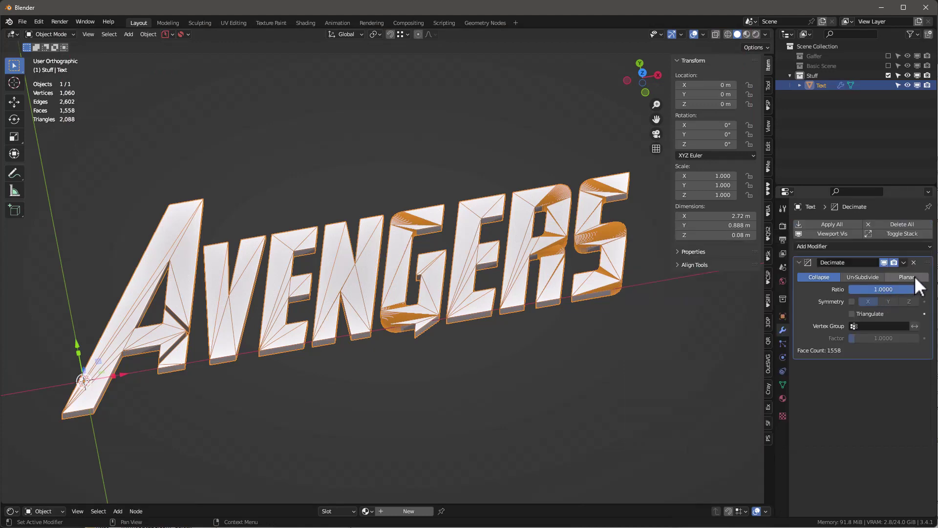
left_click(908, 277)
middle_click_drag(605, 315, 606, 324)
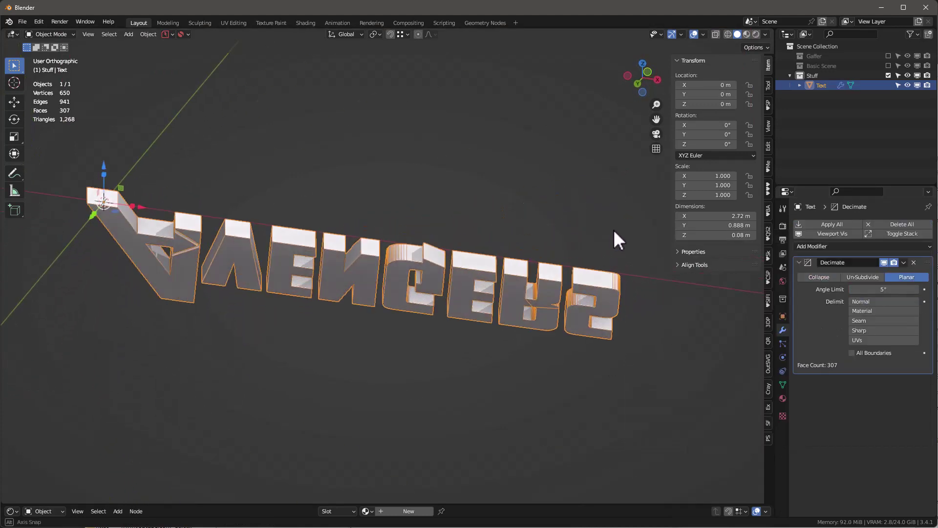
left_click(813, 246)
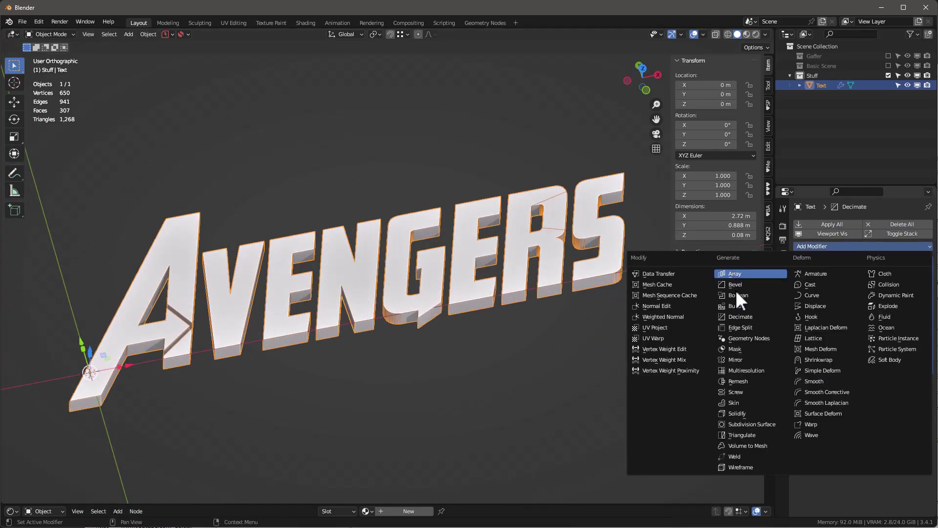
left_click(742, 435)
Step: Add a Simple Subdivision modifier with Optimal Display off and viewport level 3
left_click(831, 246)
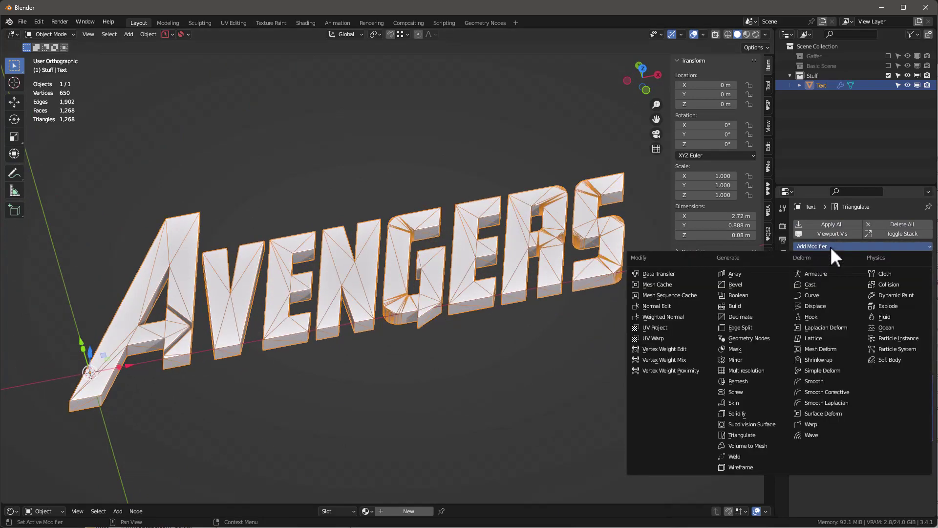
left_click(765, 423)
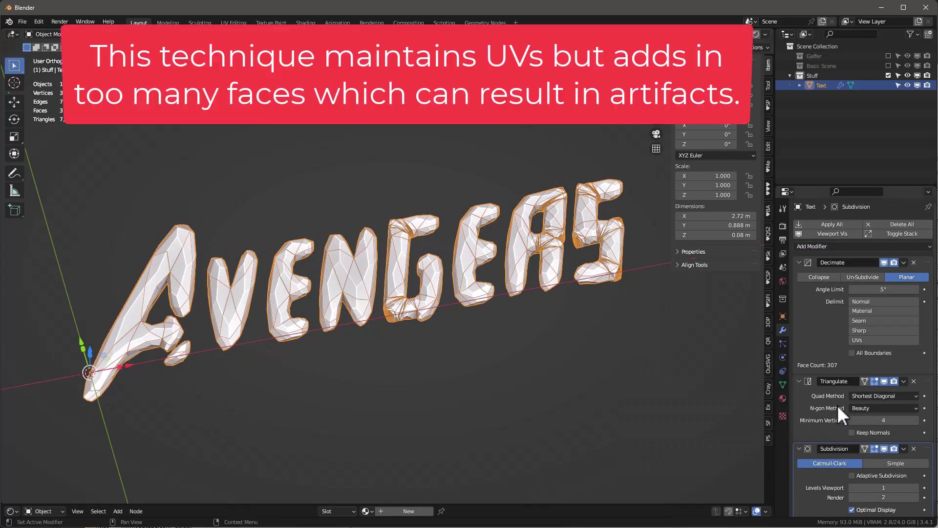
left_click(895, 463)
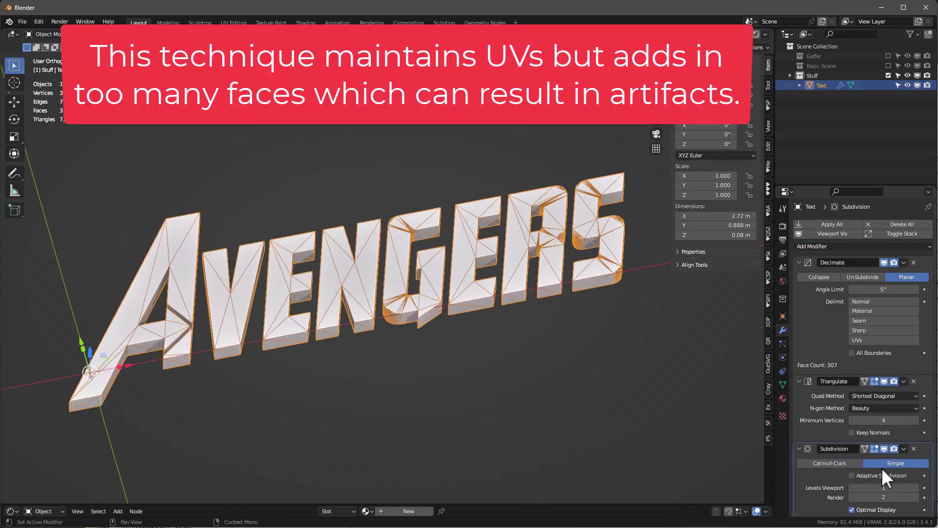
left_click(852, 509)
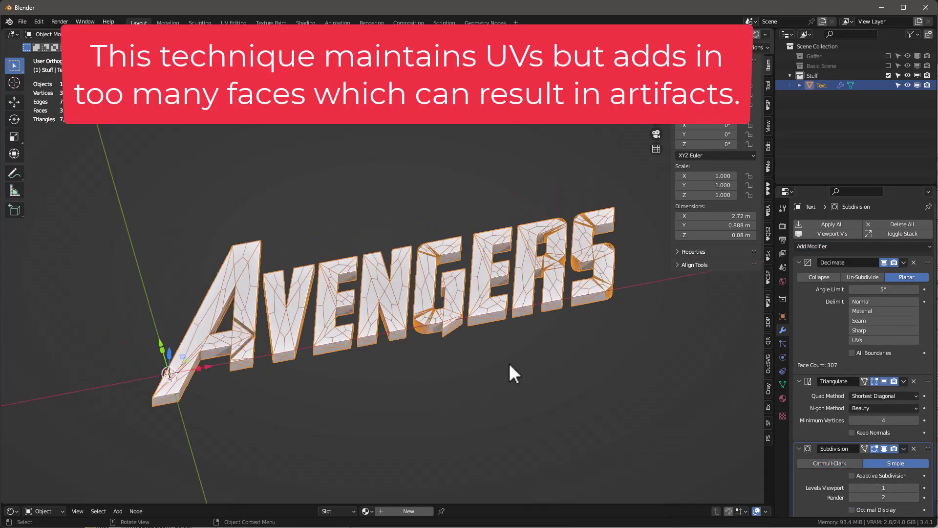
middle_click_drag(508, 373, 509, 391)
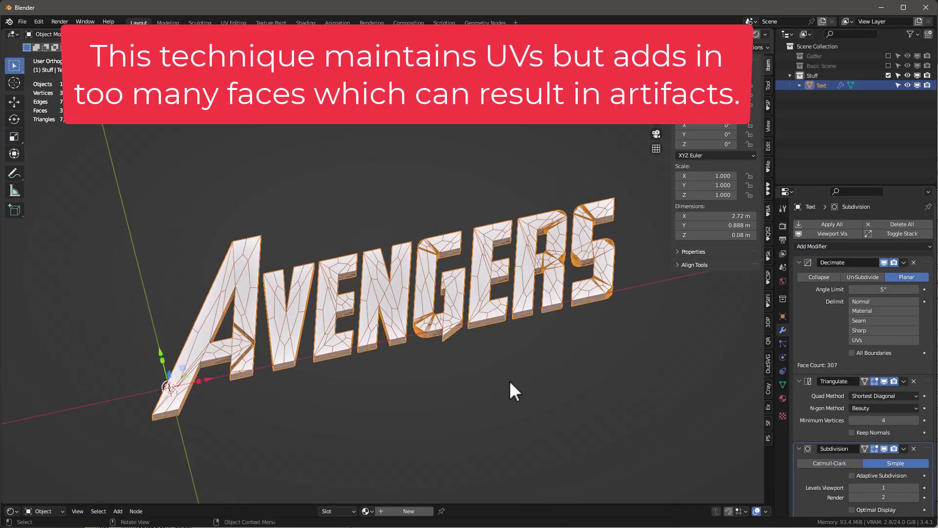
left_click(915, 487)
left_click(916, 488)
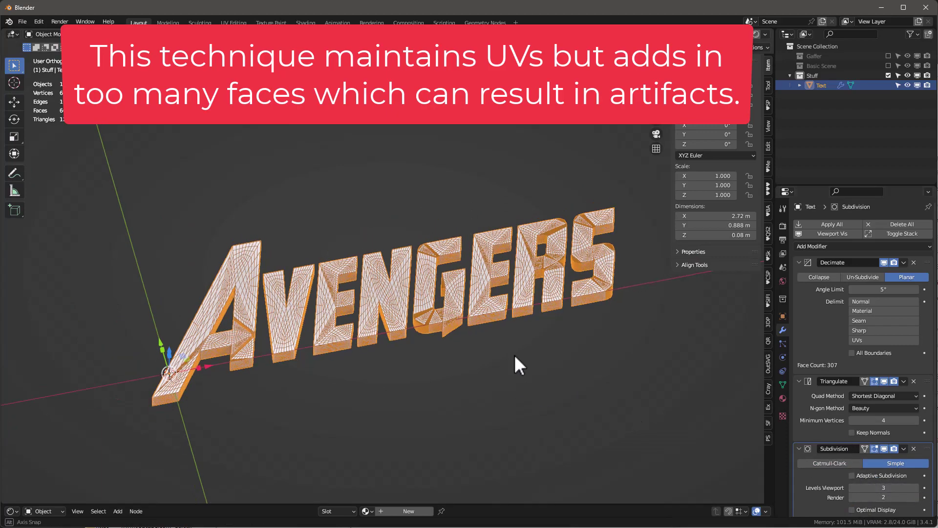
Step: Orbit and zoom around the densified subdivided AVENGERS mesh
mouse_move(514, 353)
middle_mouse_down()
mouse_move(511, 318)
mouse_move(447, 298)
mouse_move(477, 303)
mouse_move(468, 358)
mouse_move(480, 332)
mouse_move(555, 294)
middle_mouse_up()
scroll(555, 295, "up", 5)
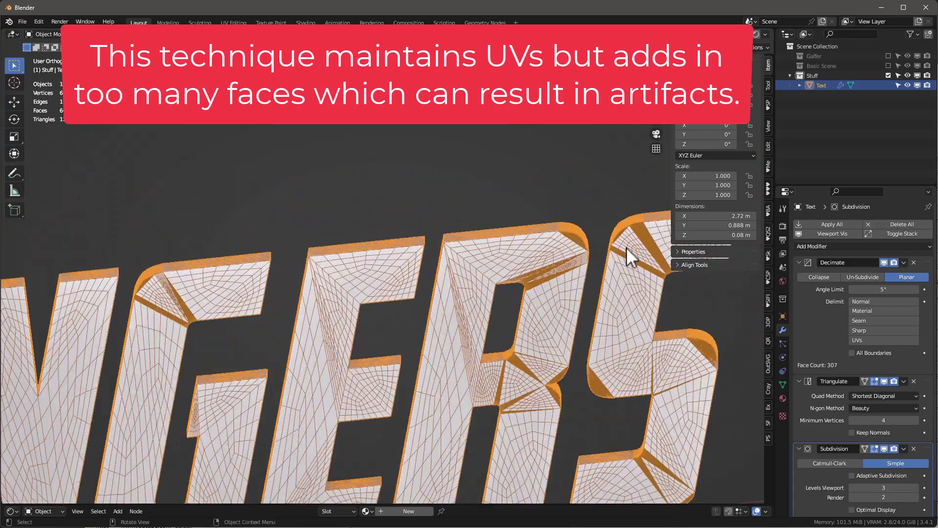
scroll(627, 248, "up", 3)
scroll(530, 183, "down", 4)
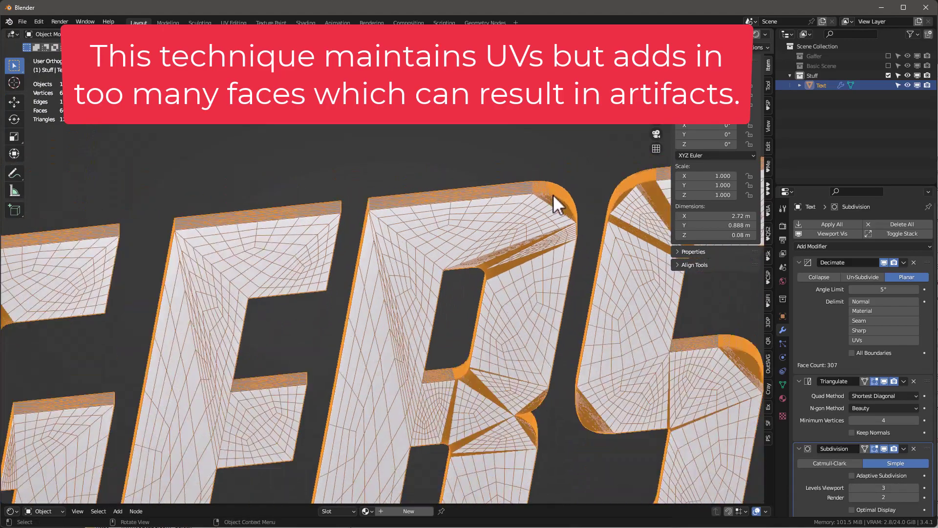
scroll(553, 195, "down", 4)
mouse_move(495, 320)
middle_mouse_down()
mouse_move(512, 271)
mouse_move(456, 230)
mouse_move(493, 229)
middle_mouse_up()
scroll(456, 230, "down", 3)
scroll(454, 228, "down", 2)
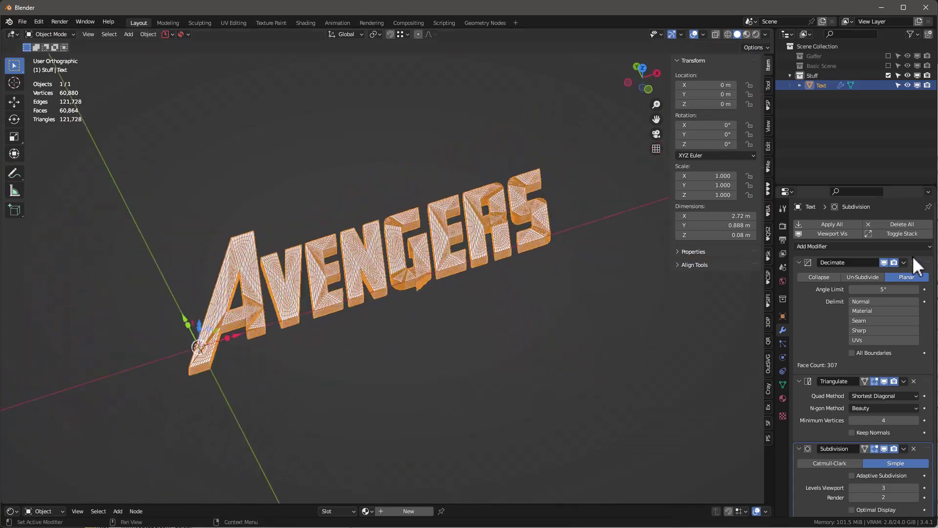
Step: Delete all modifiers, then Limited Dissolve the whole mesh with a 1° max angle
left_click(898, 222)
middle_click_drag(479, 332, 478, 322)
key("Tab")
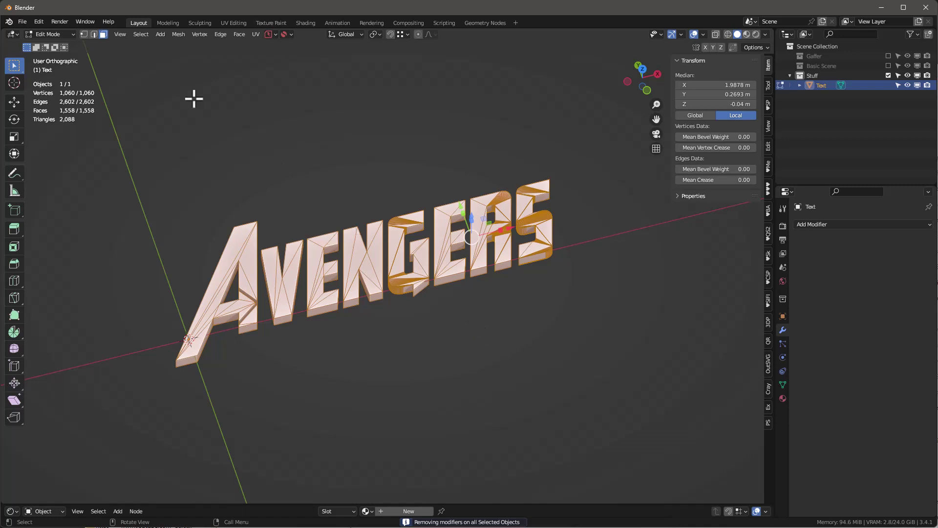
left_click(178, 34)
mouse_move(195, 257)
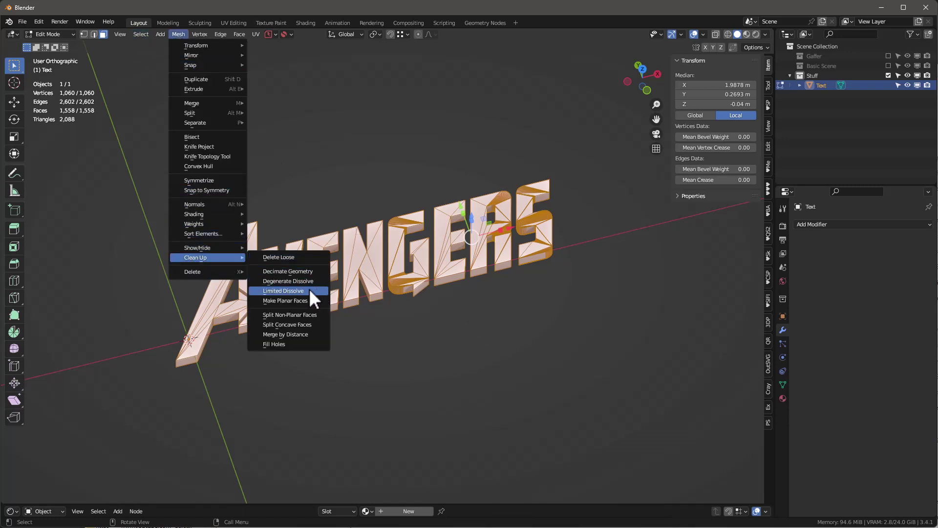
left_click(306, 289)
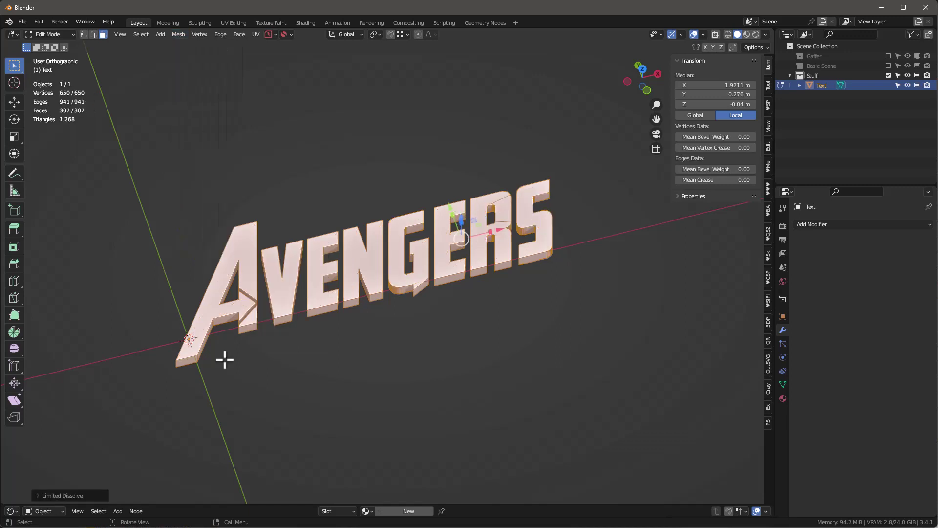
left_click(37, 495)
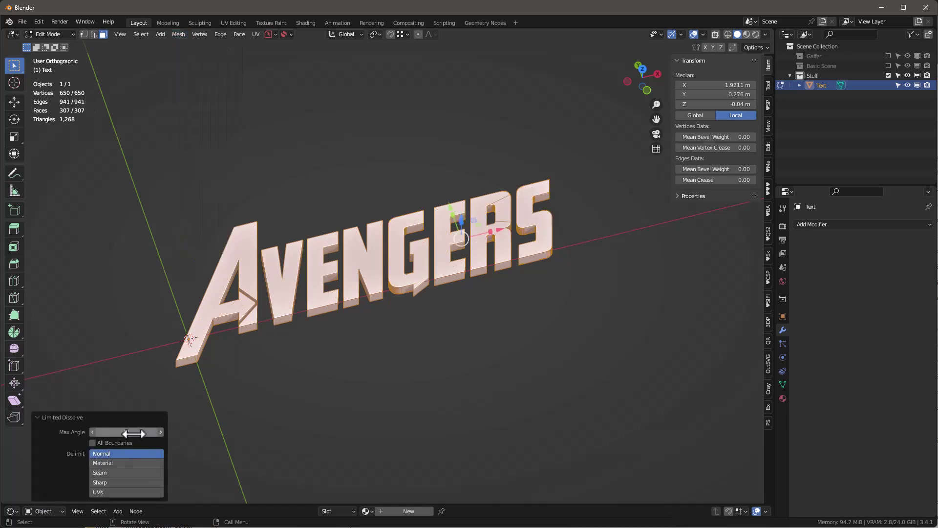
left_click(130, 431)
type("1")
key("Return")
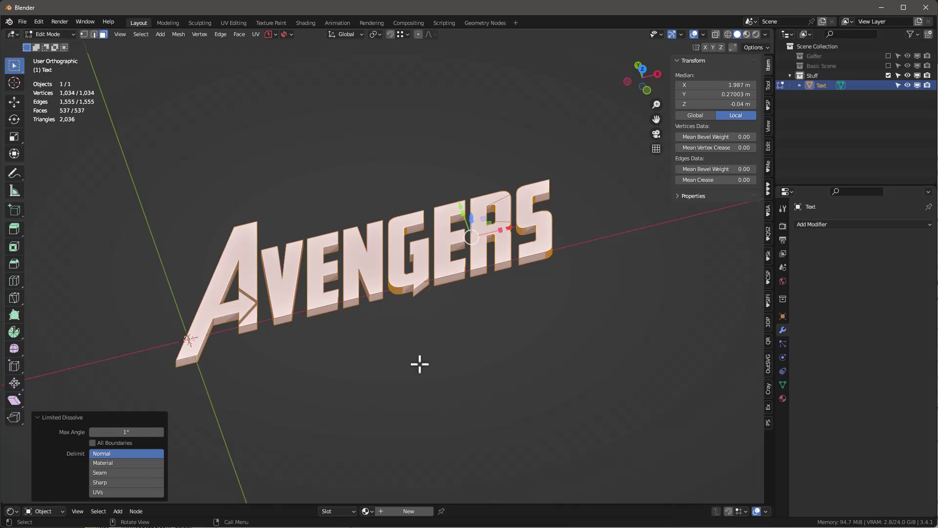
key("Tab")
mouse_move(449, 329)
middle_mouse_down()
mouse_move(440, 374)
mouse_move(427, 268)
mouse_move(431, 342)
mouse_move(466, 343)
middle_mouse_up()
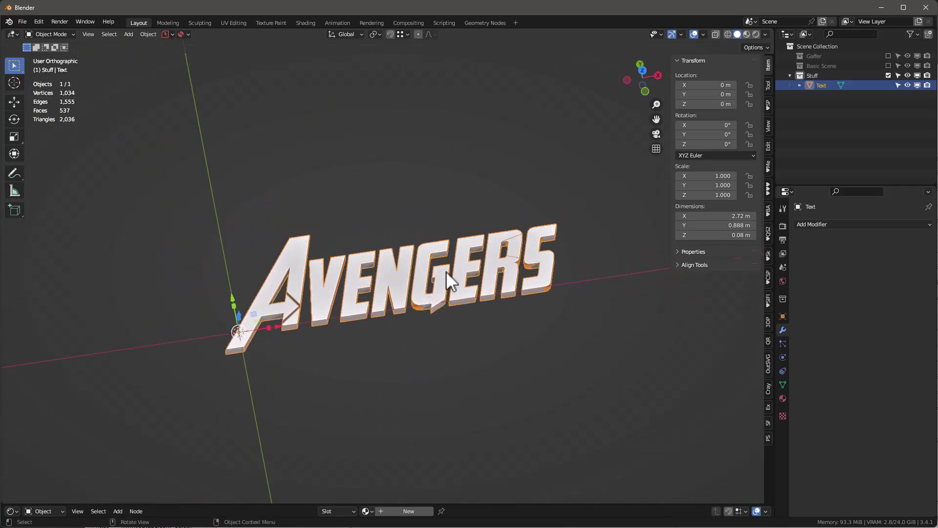
Step: Set the text's origin to geometry using Bounds Center
mouse_move(468, 383)
middle_mouse_down()
mouse_move(358, 241)
mouse_move(429, 196)
middle_mouse_up()
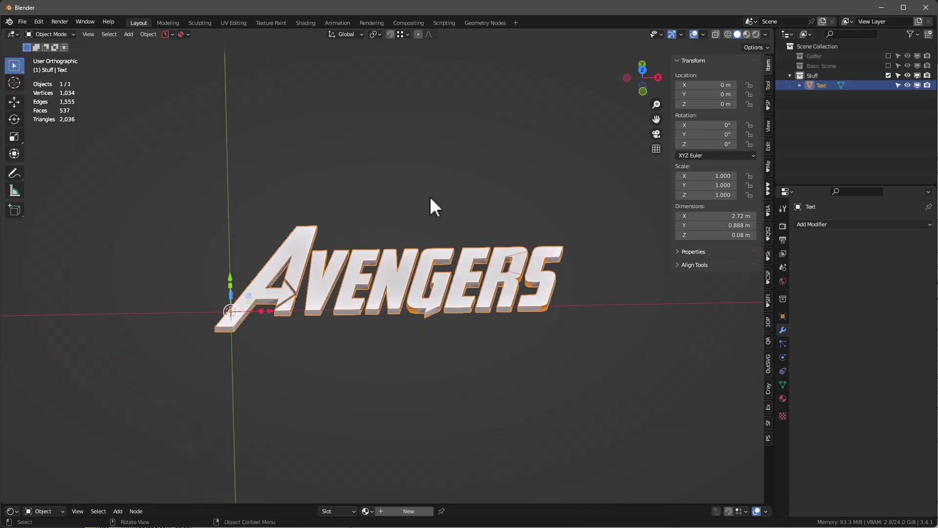
mouse_move(361, 410)
middle_mouse_down()
mouse_move(437, 330)
mouse_move(472, 262)
middle_mouse_up()
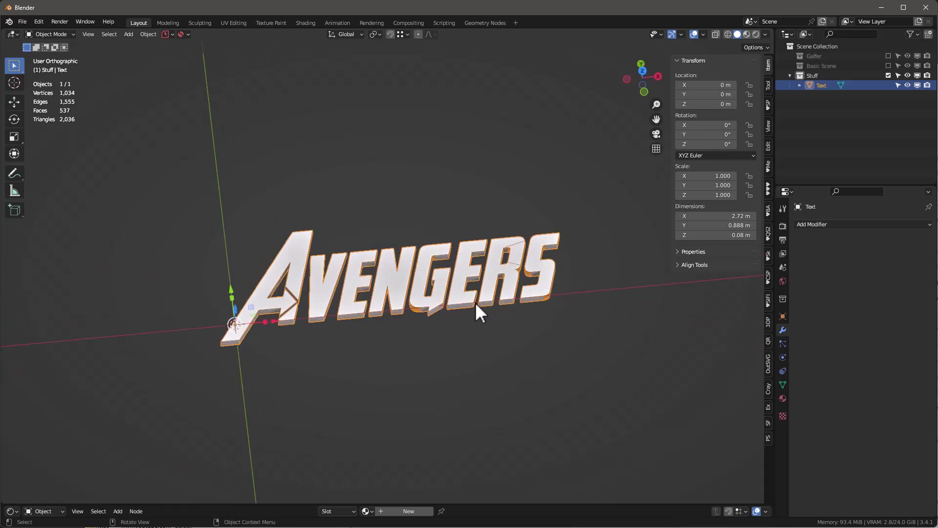
left_click(147, 33)
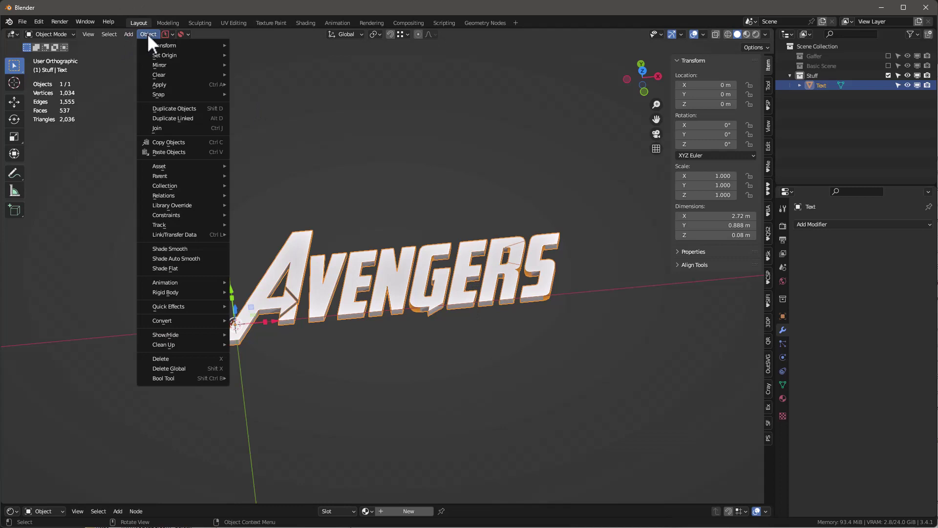
mouse_move(165, 54)
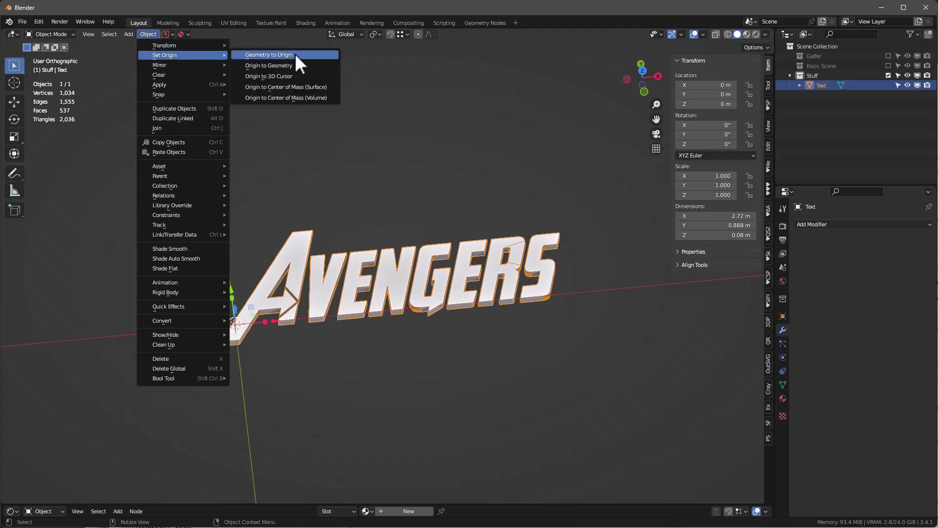
left_click(285, 68)
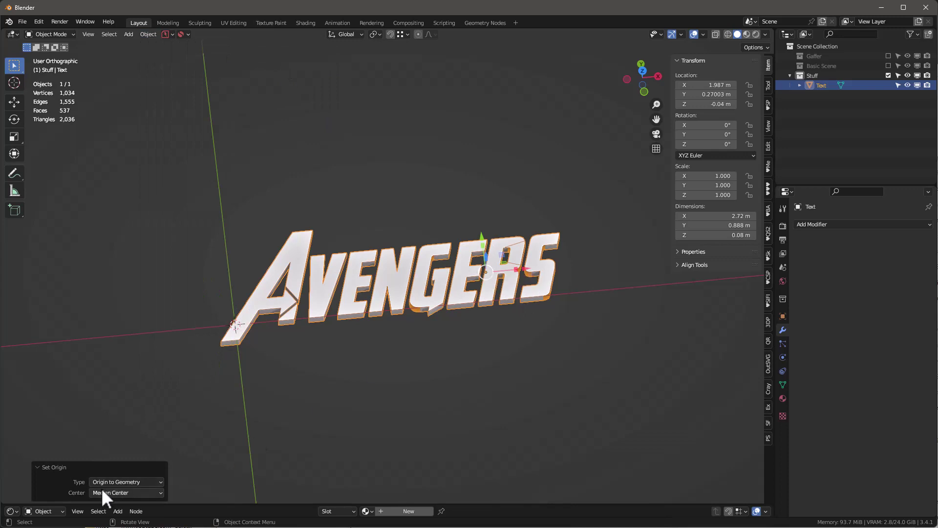
middle_click_drag(394, 402, 397, 433)
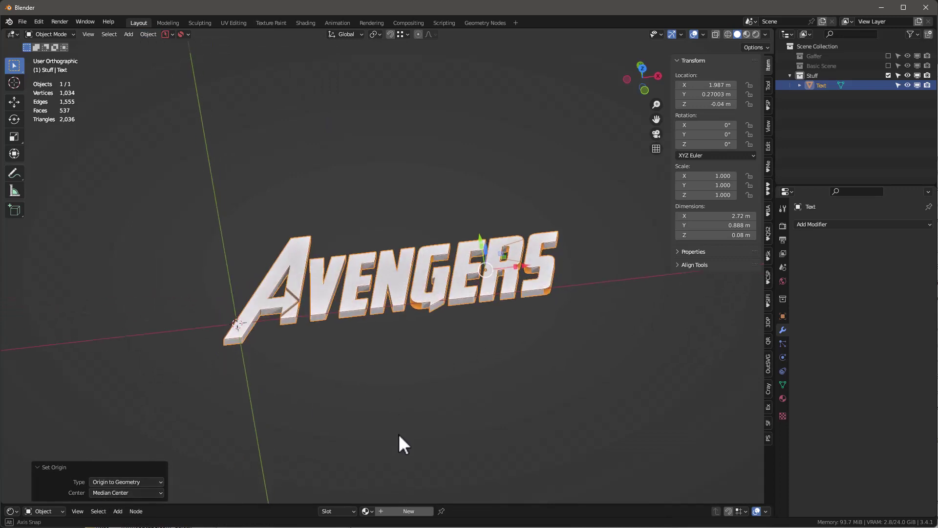
left_click(108, 492)
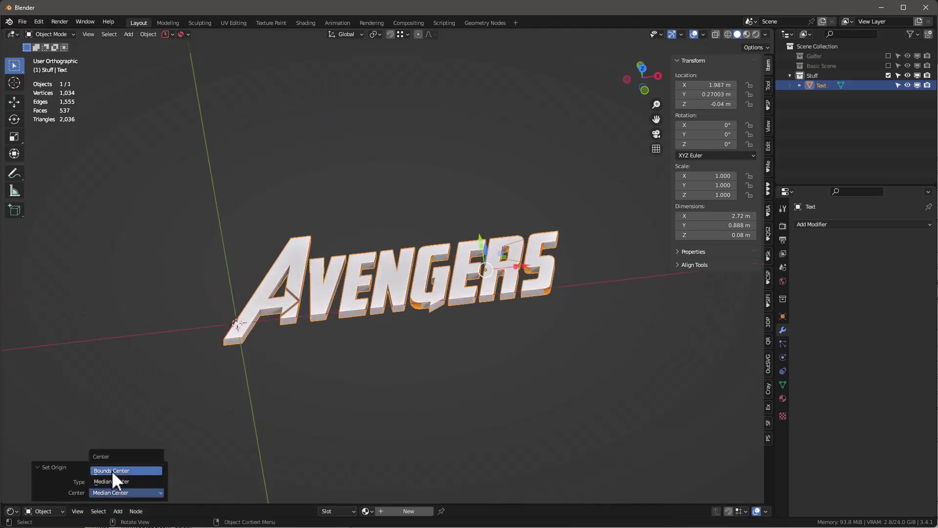
left_click(111, 470)
middle_click_drag(354, 385, 364, 374)
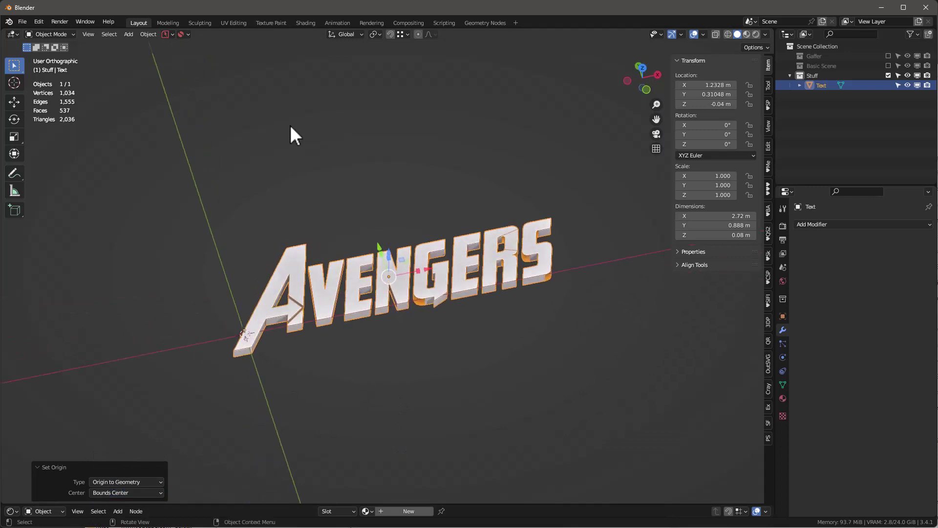
Step: Snap the text to the 3D cursor at the world origin and check it from front view
left_click(151, 34)
mouse_move(159, 94)
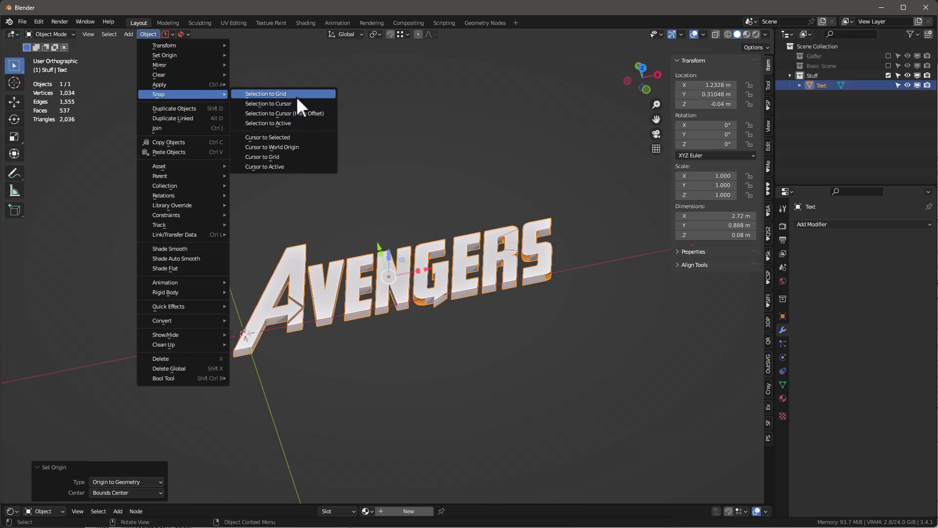
left_click(272, 104)
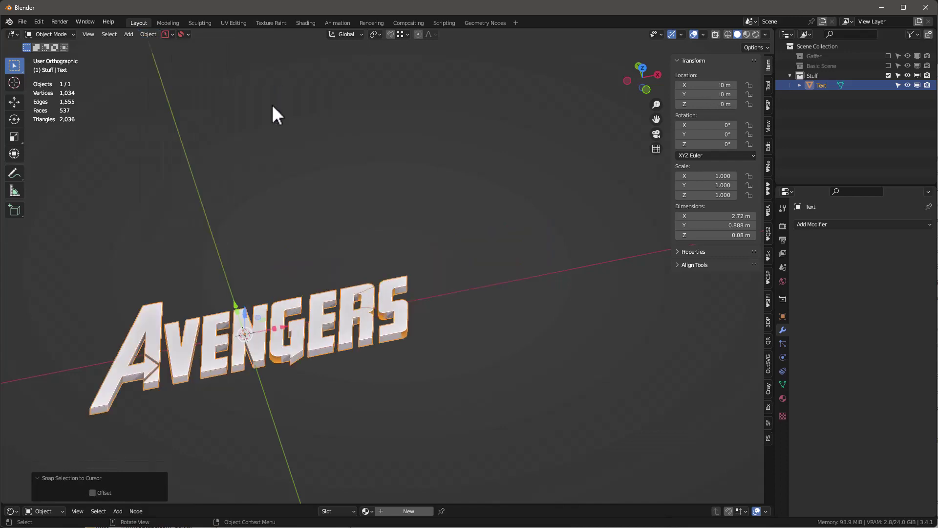
key("KP_1")
scroll(274, 365, "down", 2)
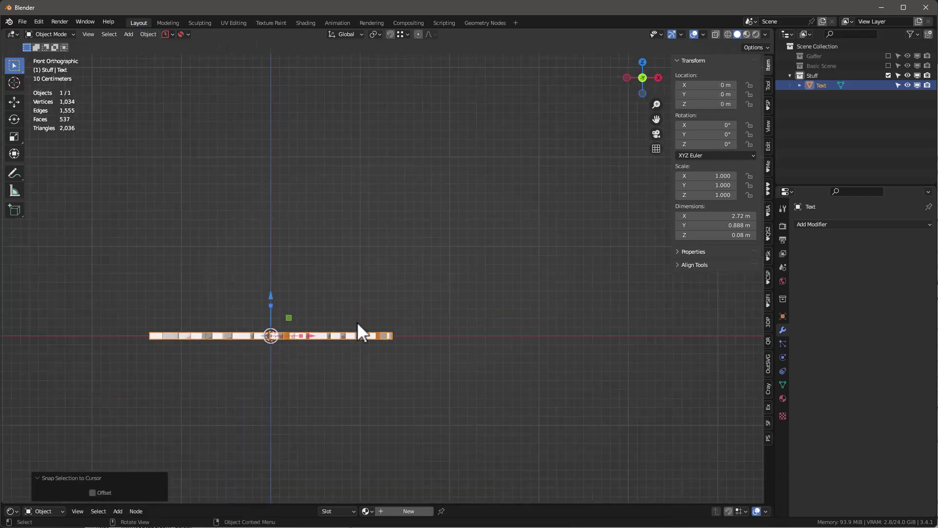
mouse_move(263, 373)
middle_mouse_down()
mouse_move(285, 418)
mouse_move(318, 362)
mouse_move(324, 386)
mouse_move(338, 376)
middle_mouse_up()
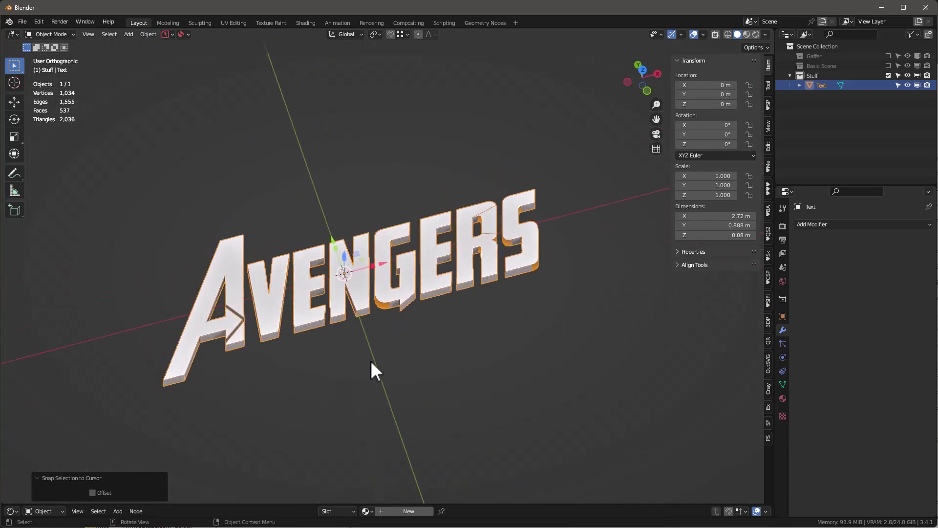
middle_click_drag(370, 360, 368, 306)
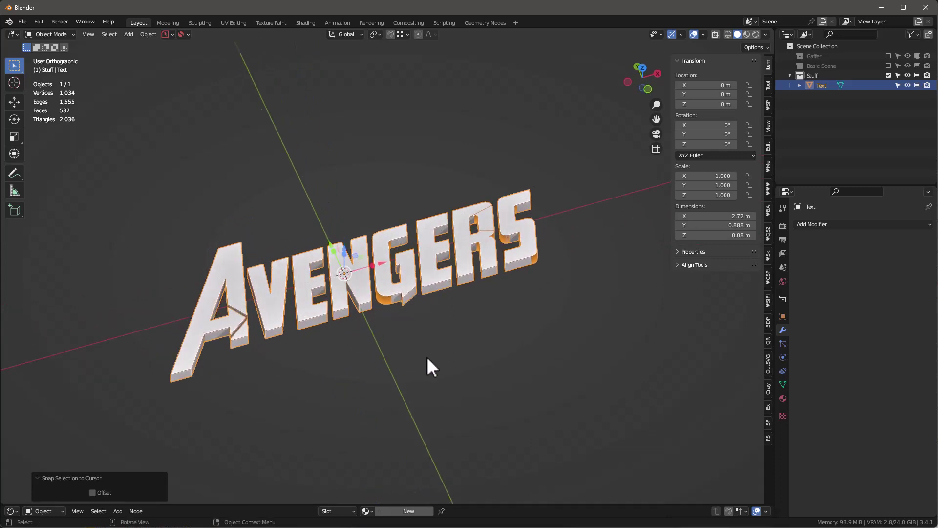
middle_click_drag(427, 356, 404, 340)
key("shift+a")
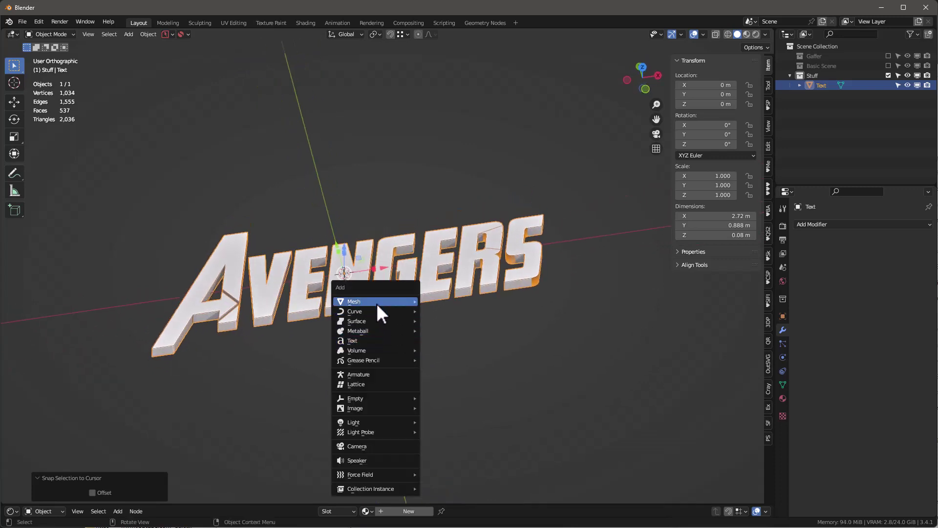
mouse_move(359, 301)
left_click(455, 97)
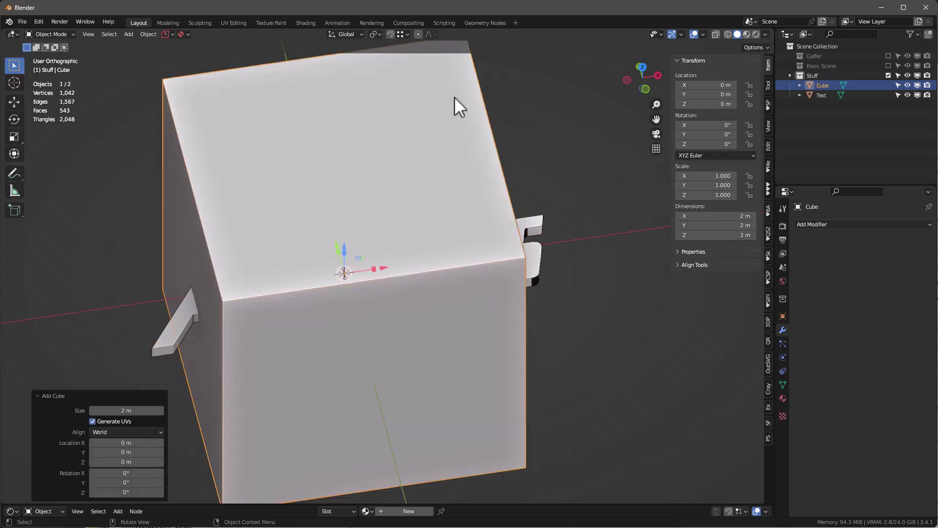
mouse_move(452, 311)
middle_mouse_down()
mouse_move(389, 290)
mouse_move(435, 295)
mouse_move(433, 304)
middle_mouse_up()
mouse_move(463, 275)
middle_mouse_down()
mouse_move(473, 269)
mouse_move(478, 281)
middle_mouse_up()
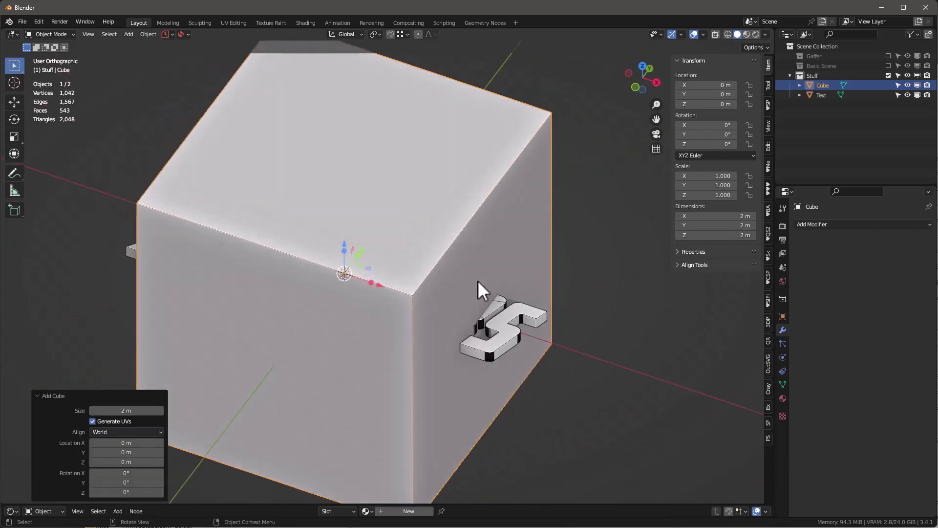
key("Tab")
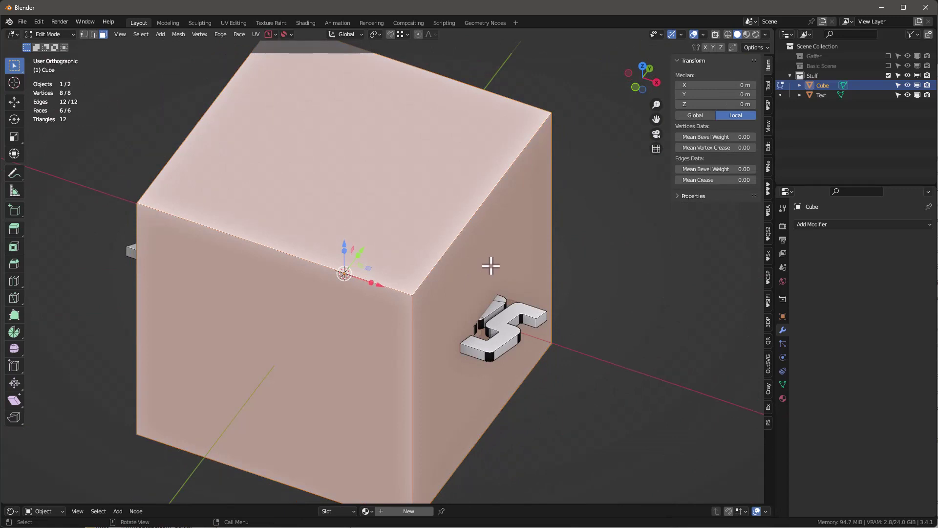
left_click(491, 270)
middle_click_drag(490, 273, 480, 262)
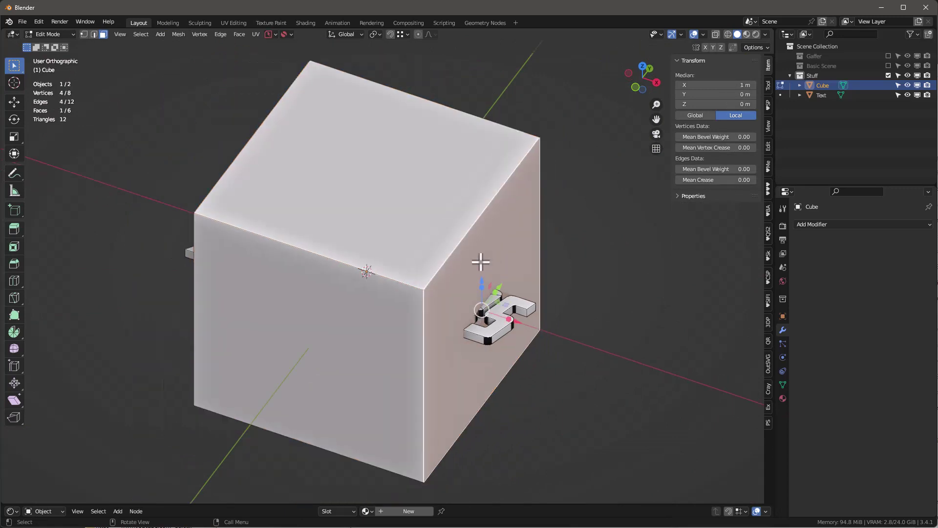
left_click(406, 34)
left_click(374, 35)
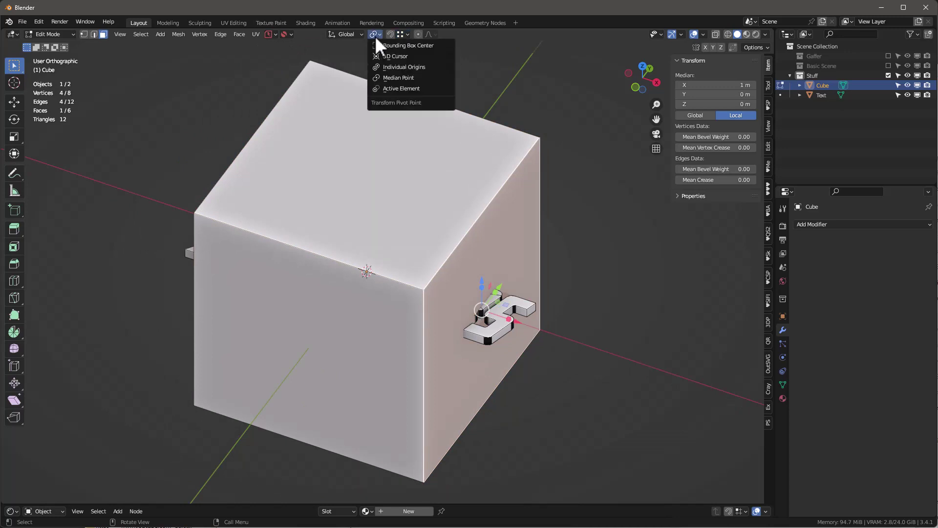
left_click(715, 34)
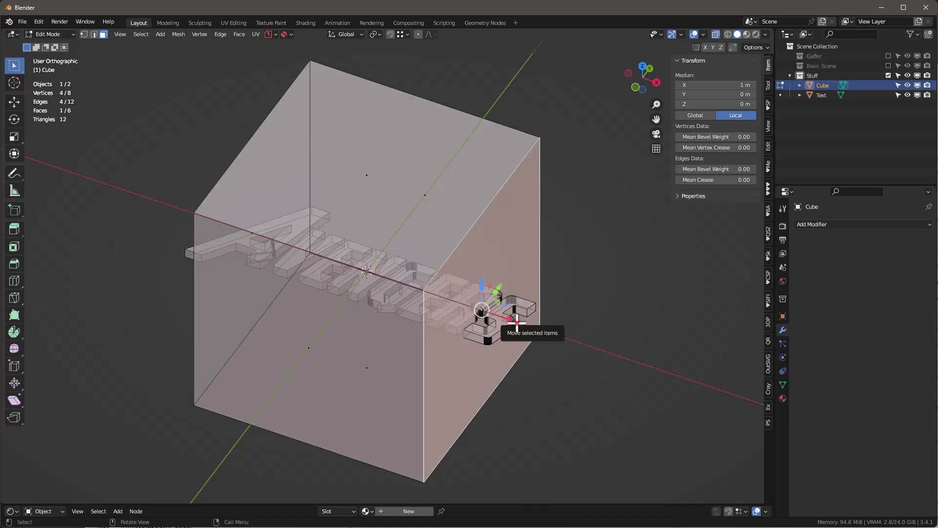
left_click_drag(517, 320, 543, 298)
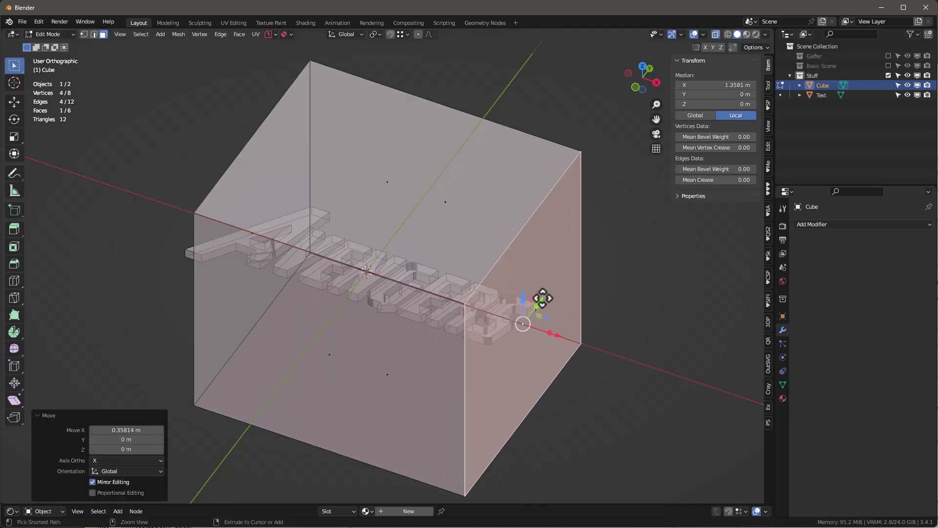
middle_click_drag(395, 347, 373, 356)
left_click(325, 336)
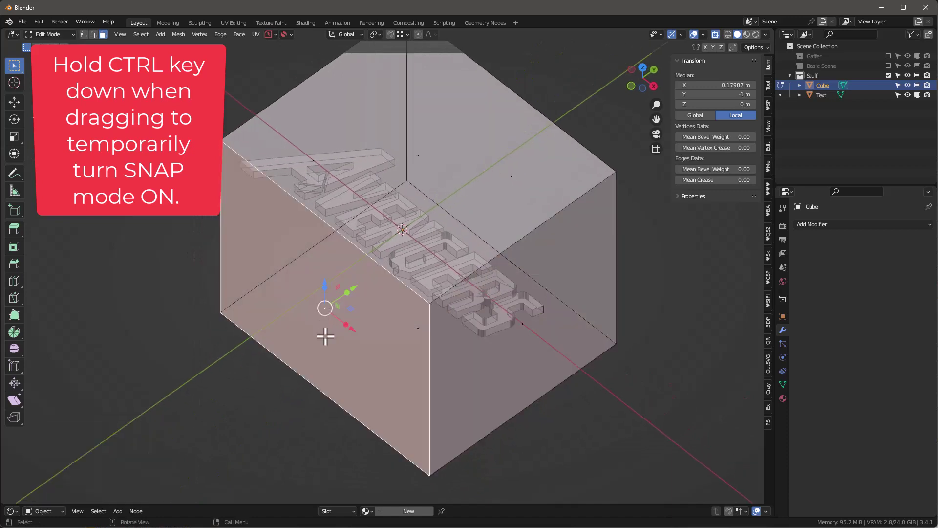
mouse_move(352, 288)
left_mouse_down()
mouse_move(240, 166)
mouse_move(247, 171)
left_mouse_up()
middle_click_drag(247, 172, 335, 339)
left_click(299, 248)
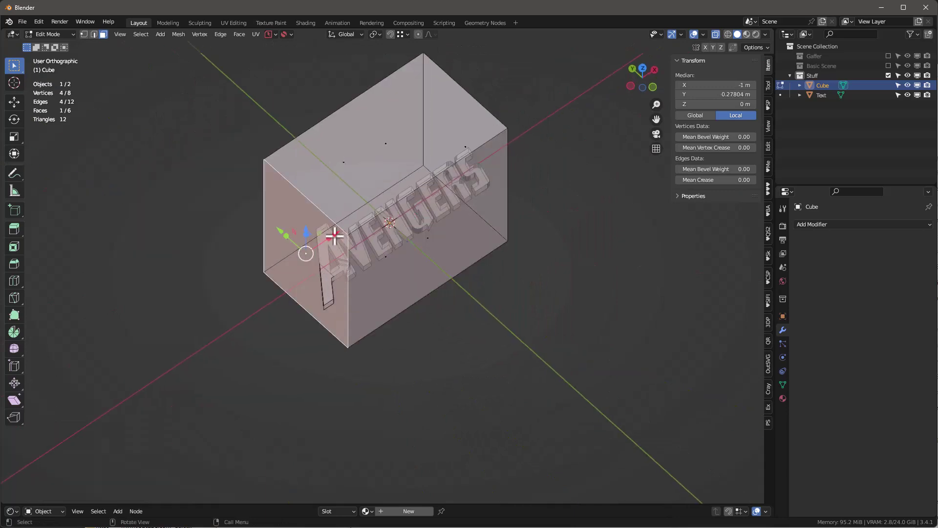
left_click_drag(334, 236, 324, 307)
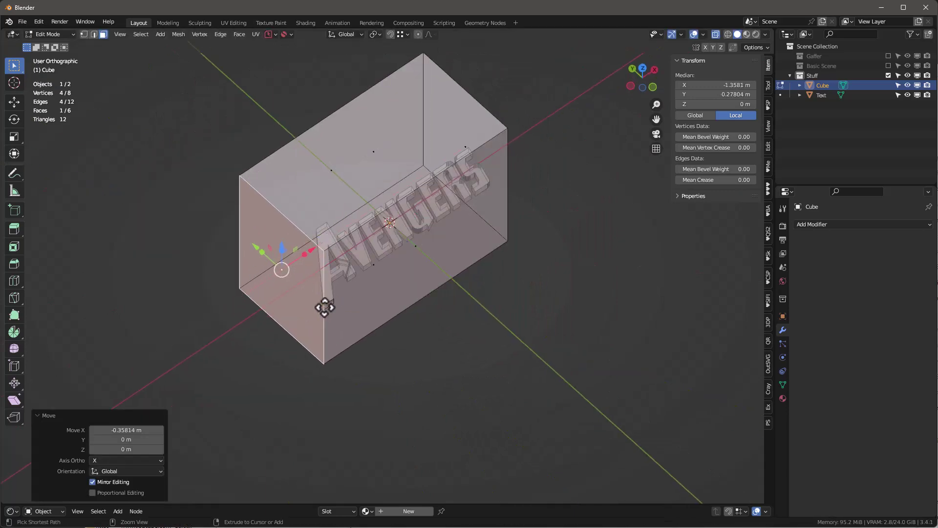
mouse_move(324, 306)
middle_mouse_down()
mouse_move(342, 295)
mouse_move(310, 310)
mouse_move(356, 274)
mouse_move(318, 205)
middle_mouse_up()
left_click(314, 190)
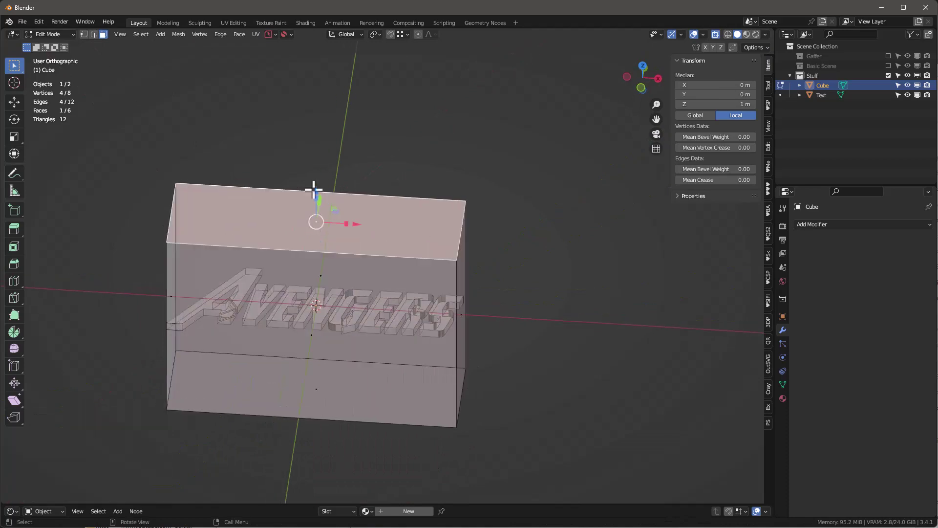
left_click_drag(313, 190, 310, 349)
mouse_move(310, 350)
middle_mouse_down()
mouse_move(385, 398)
mouse_move(286, 312)
middle_mouse_up()
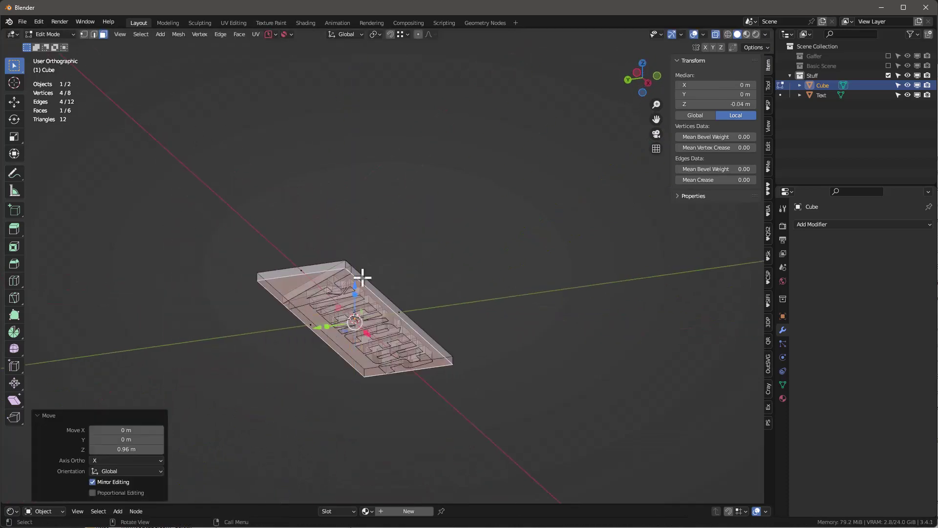
mouse_move(362, 277)
middle_mouse_down()
mouse_move(396, 278)
mouse_move(321, 357)
middle_mouse_up()
scroll(386, 337, "up", 4)
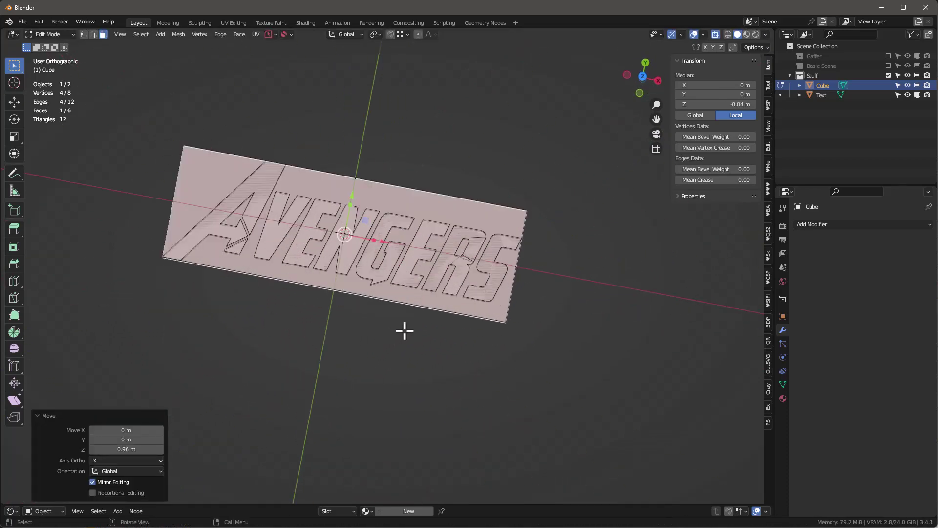
key("Tab")
mouse_move(404, 331)
middle_mouse_down()
mouse_move(450, 262)
mouse_move(454, 353)
mouse_move(462, 310)
middle_mouse_up()
Step: Delete the cube plate, run SPOCK's Check BB on the AVENGERS text, and select the bounding box
key("Delete")
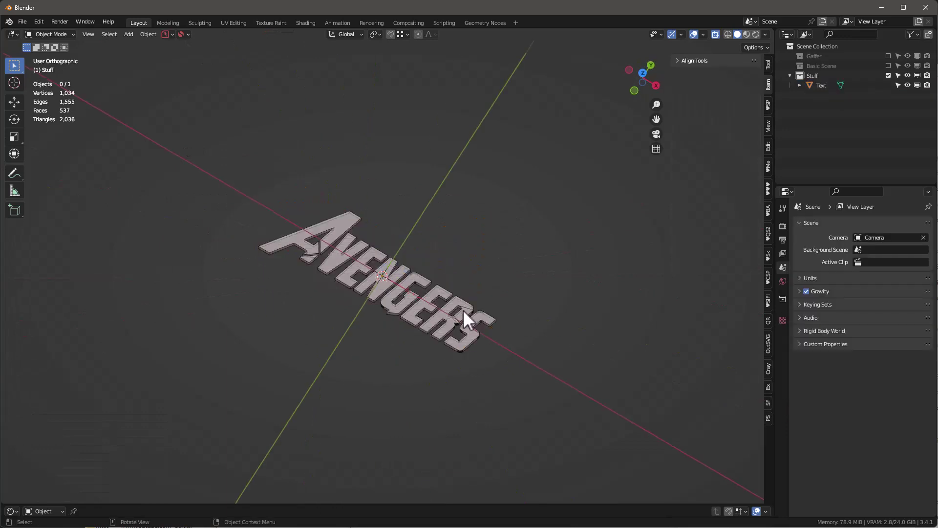
left_click(428, 291)
left_click(769, 105)
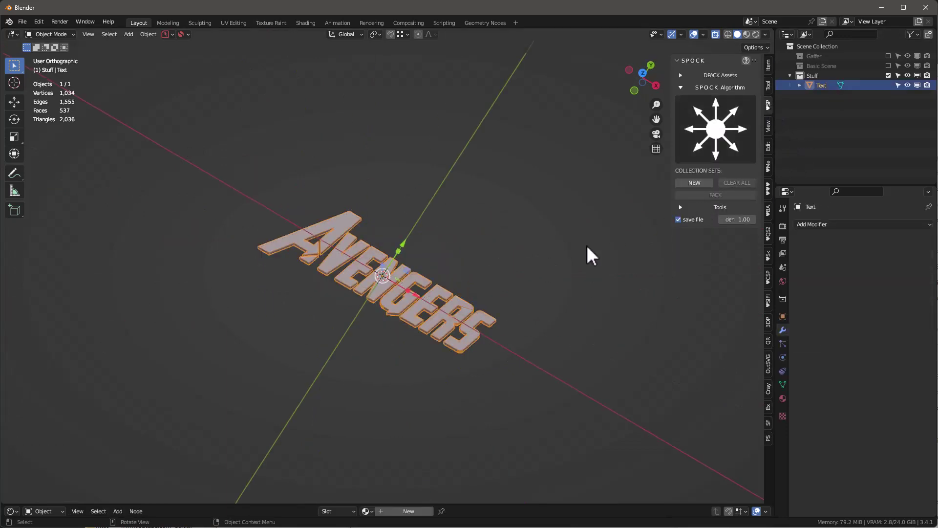
left_click(679, 206)
left_click(690, 248)
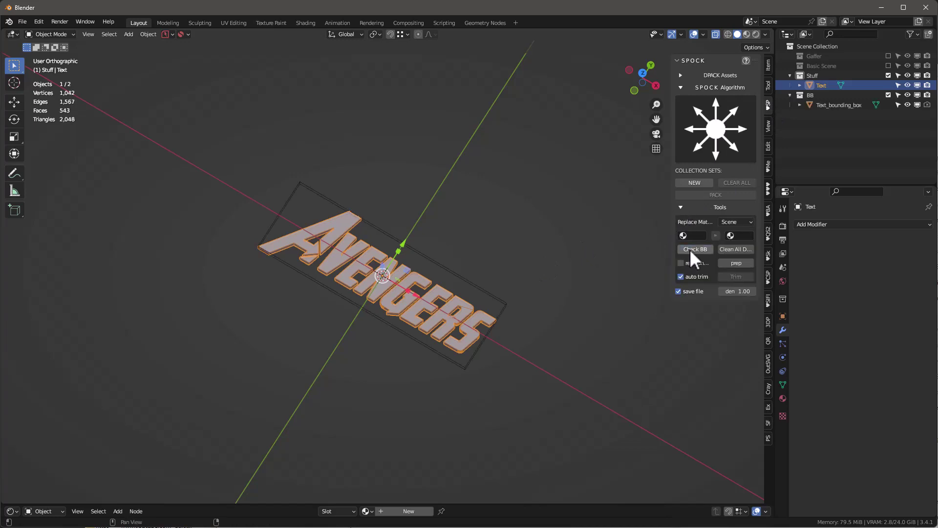
mouse_move(419, 415)
middle_mouse_down()
mouse_move(479, 351)
mouse_move(412, 388)
mouse_move(417, 368)
middle_mouse_up()
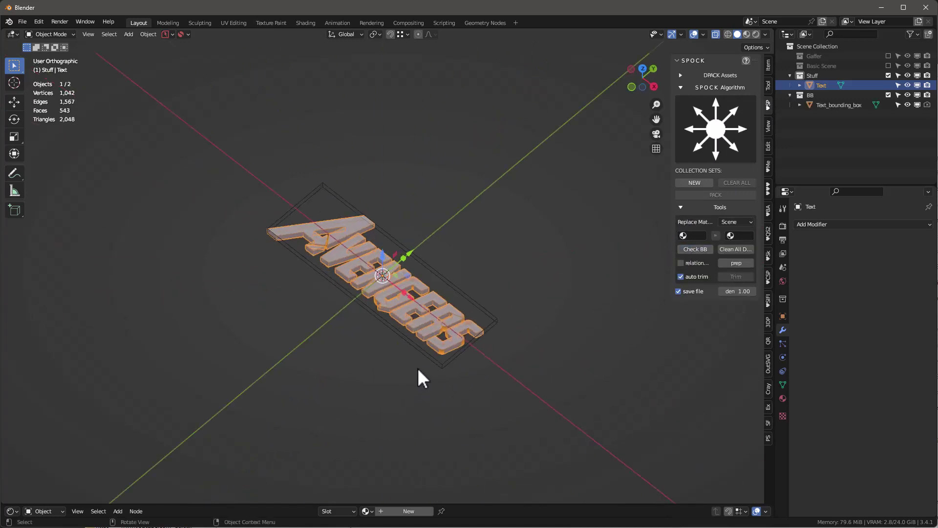
scroll(430, 354, "up", 3)
left_click(438, 350)
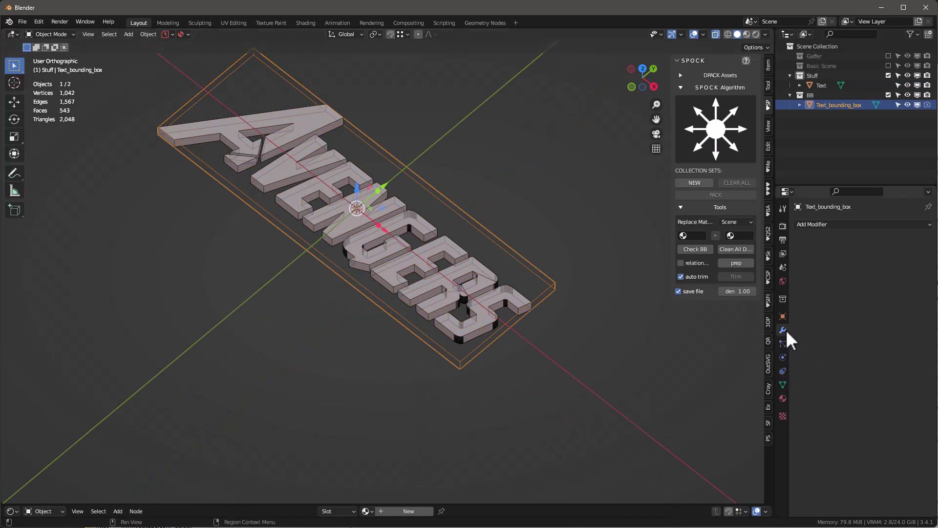
Step: Set the Text_bounding_box's Display As to Solid and turn off X-ray
left_click(782, 316)
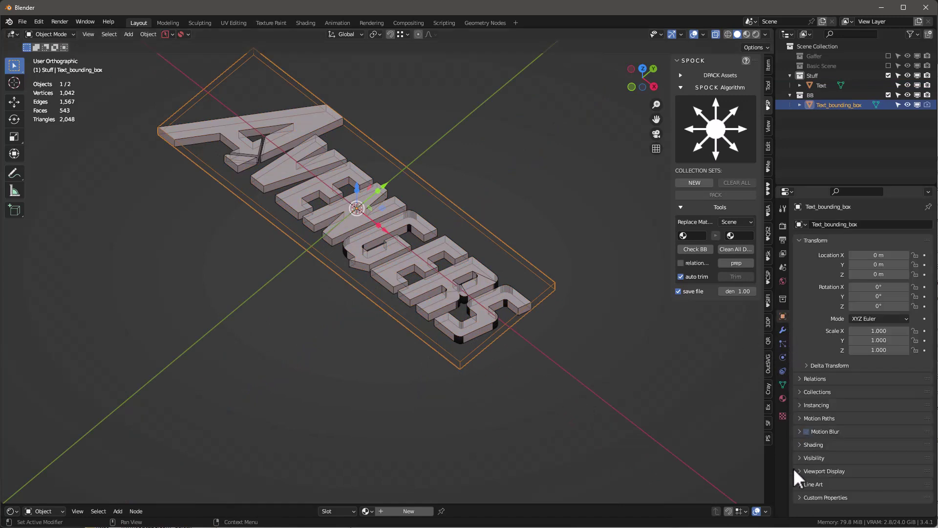
left_click(814, 458)
scroll(850, 440, "down", 5)
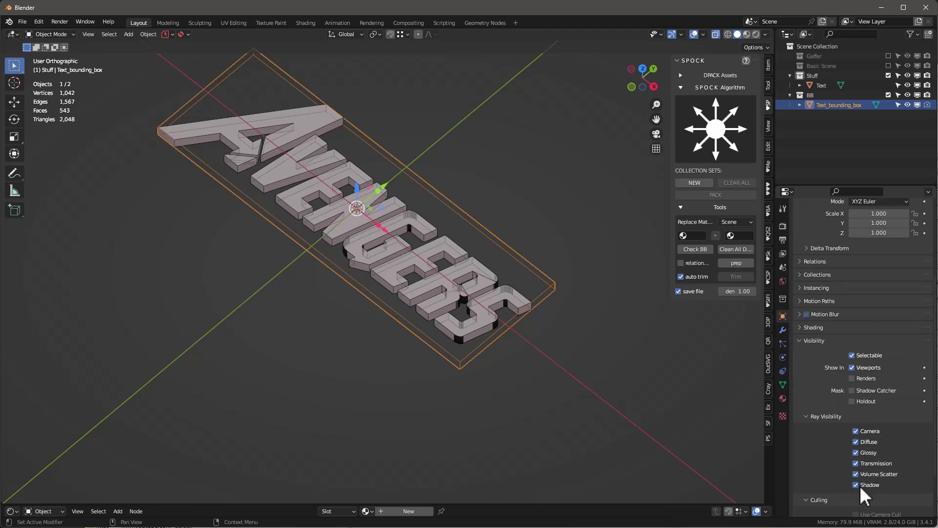
scroll(828, 425, "down", 3)
scroll(845, 435, "down", 6)
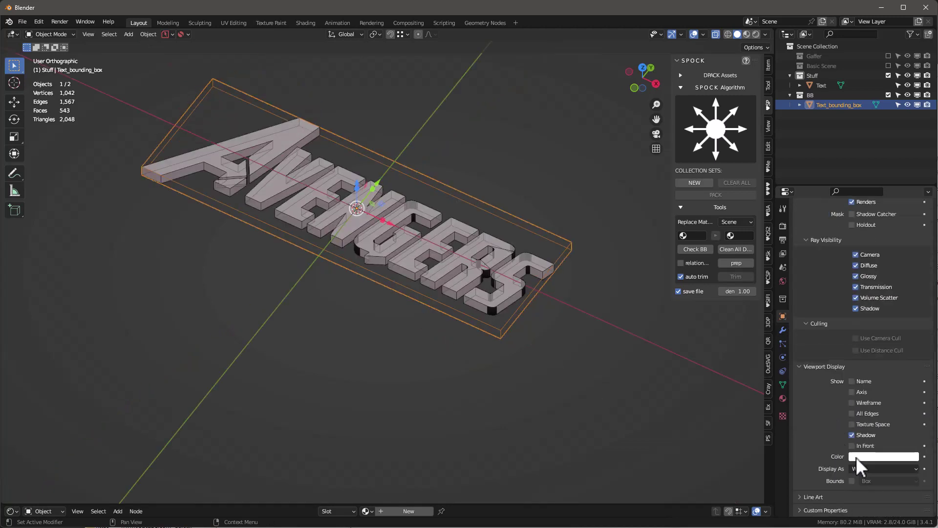
left_click(873, 467)
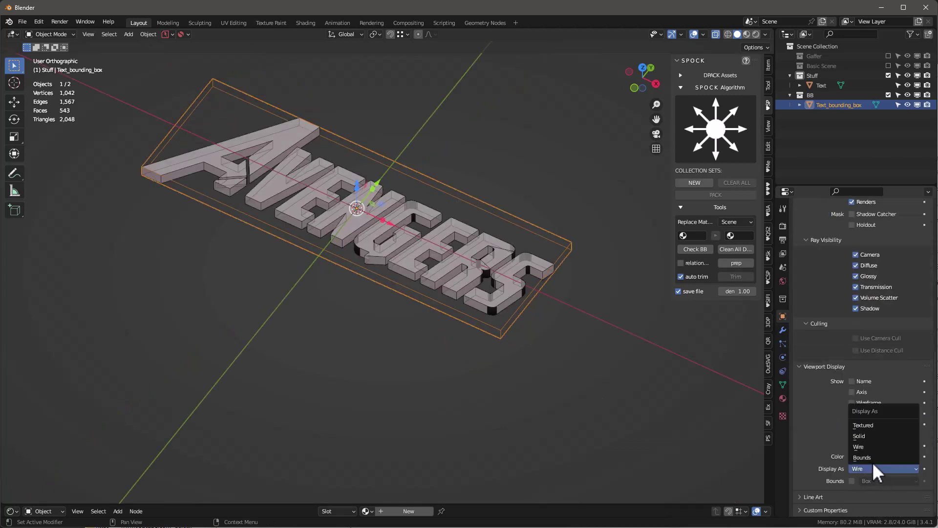
left_click(873, 435)
mouse_move(598, 354)
middle_mouse_down()
mouse_move(529, 324)
mouse_move(534, 307)
mouse_move(506, 224)
middle_mouse_up()
key("alt+z")
scroll(325, 123, "up", 2)
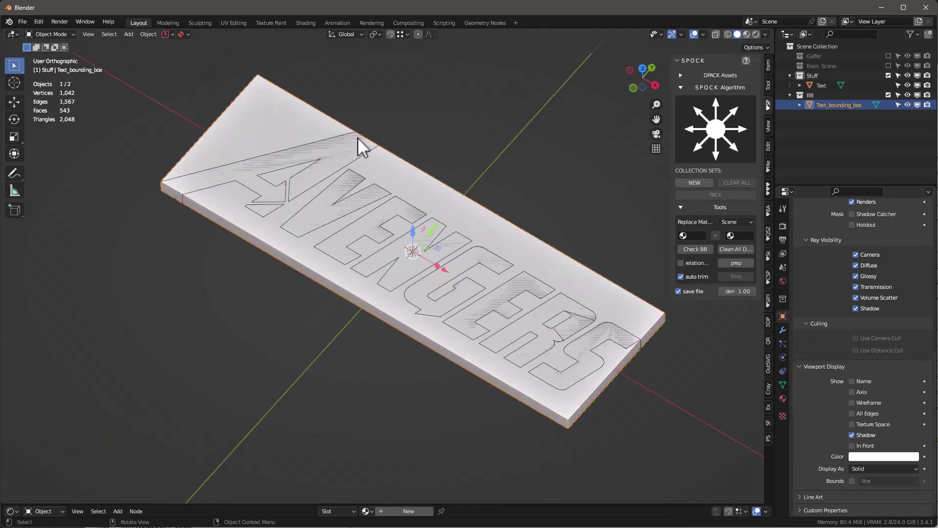
Step: Enable the KIT OPS Toggle VP Display add-on in Preferences
left_click(38, 20)
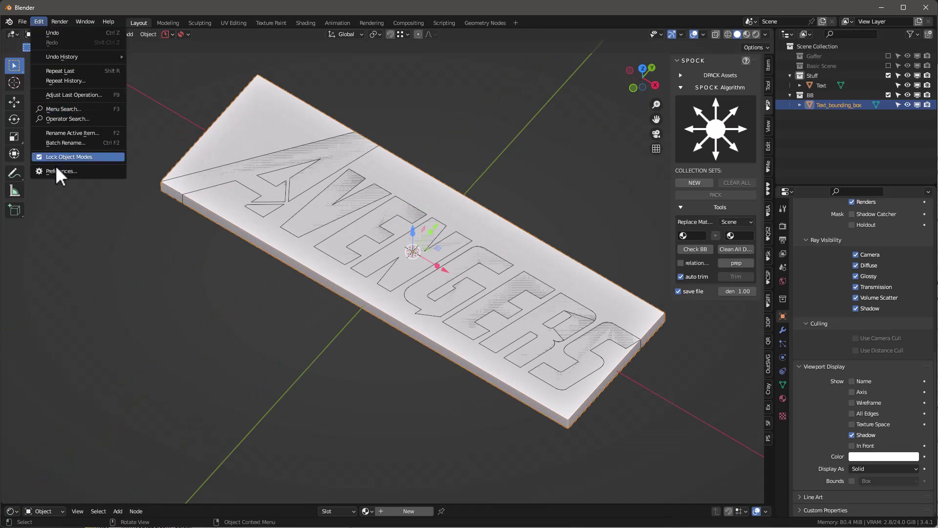
left_click(57, 169)
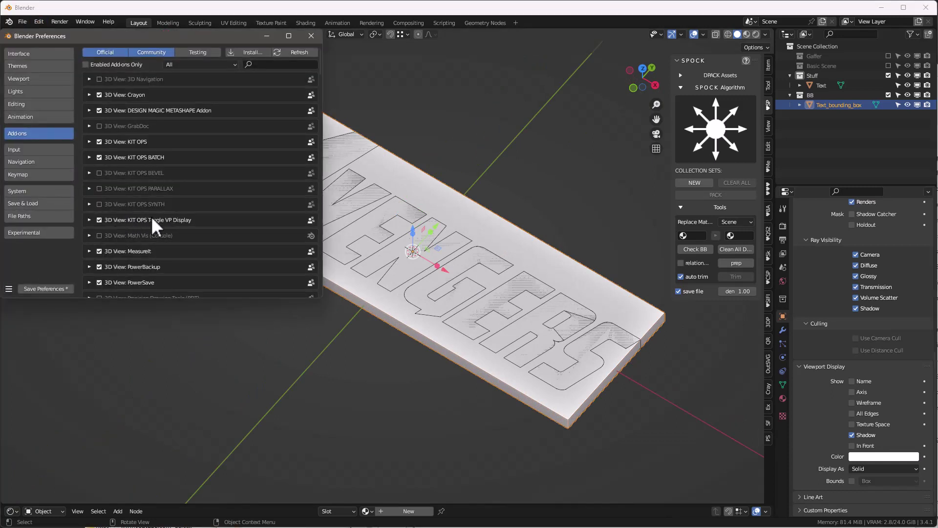
left_click(557, 165)
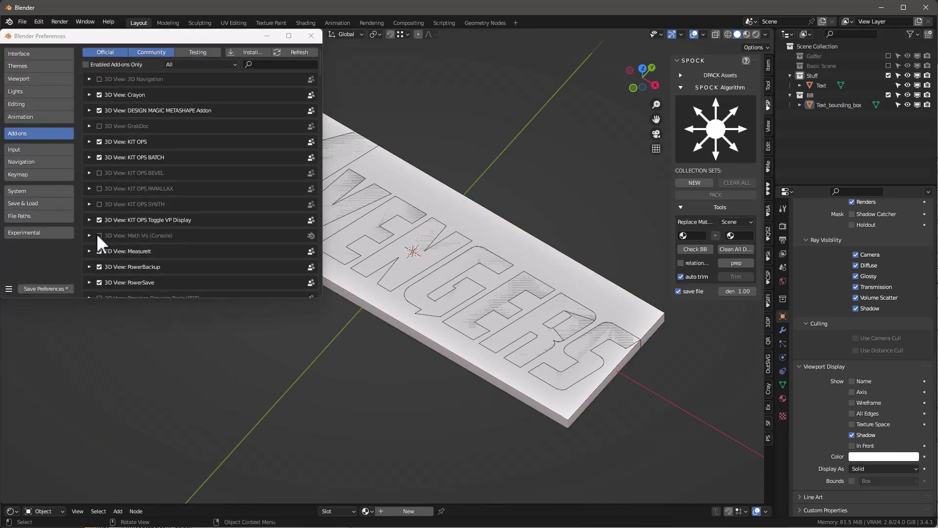
left_click(312, 36)
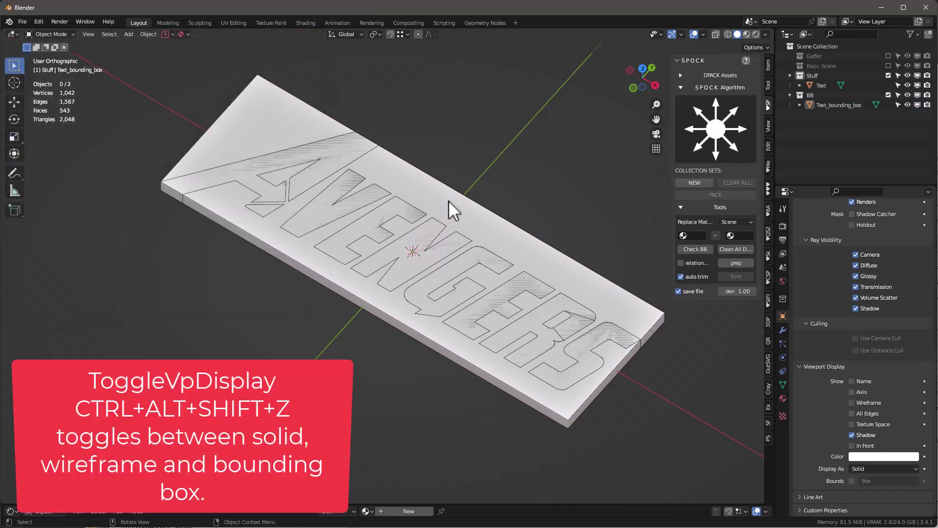
Step: Cycle the text bounding slab through wireframe, bounds and back to solid display
left_click(449, 200)
key("ctrl+alt+shift+z")
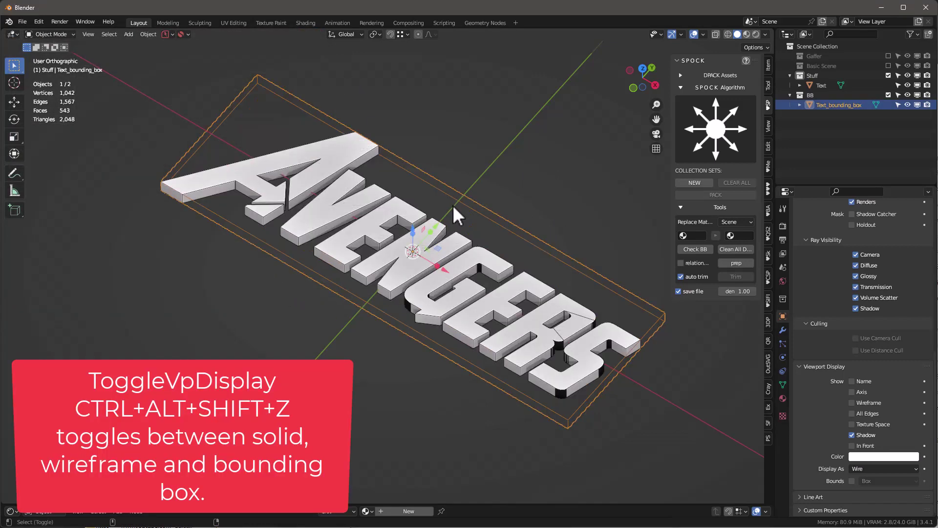
key("ctrl+alt+shift+z")
key("ctrl+alt+shift+z")
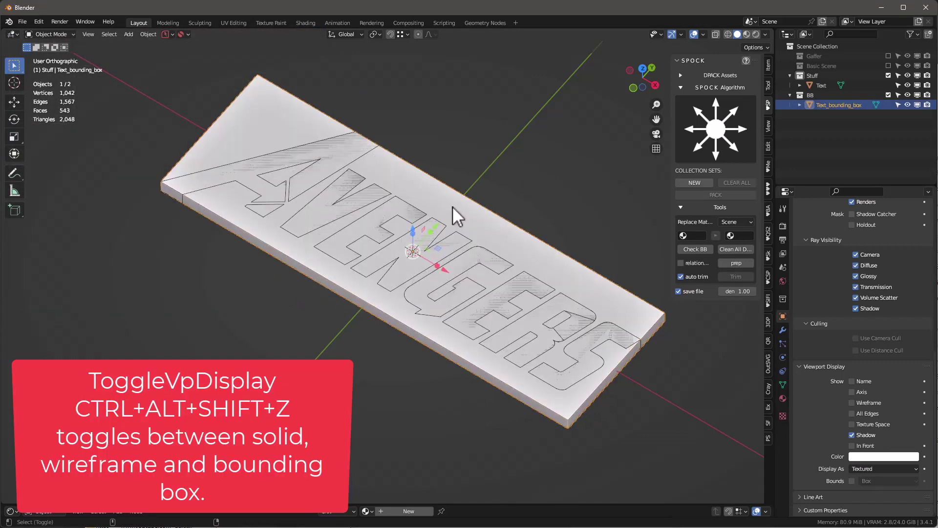
Step: Switch the AVENGERS text to wireframe display and back to solid
key("ctrl+alt+shift+z")
left_click(448, 246)
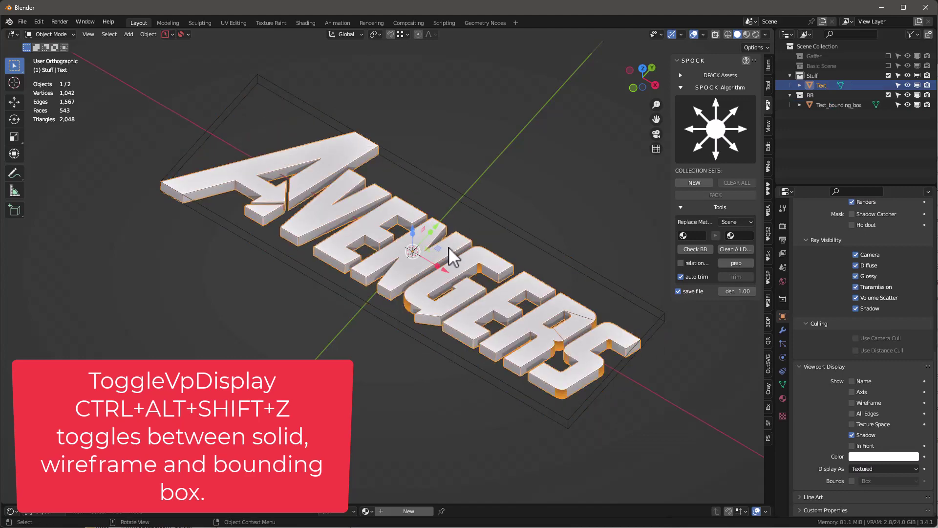
key("ctrl+alt+shift+z")
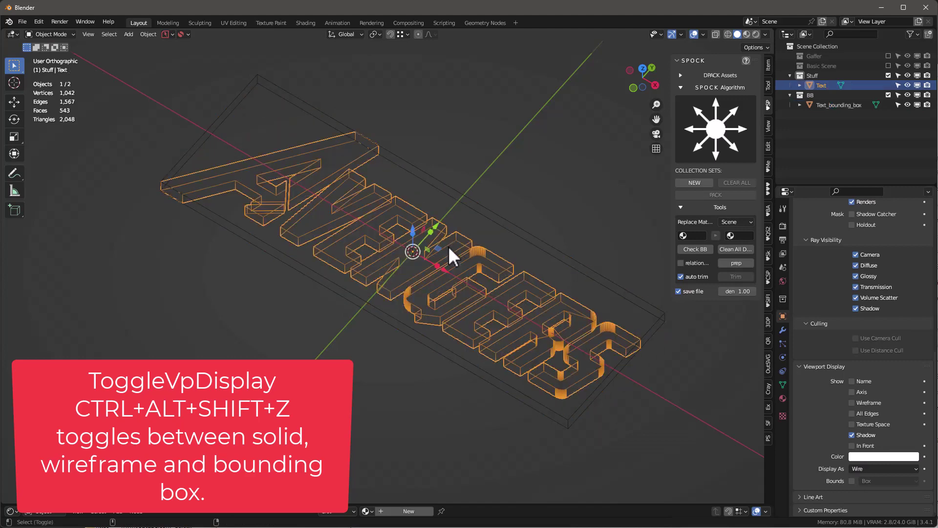
key("ctrl+alt+shift+z")
key("ctrl+alt+shift+z")
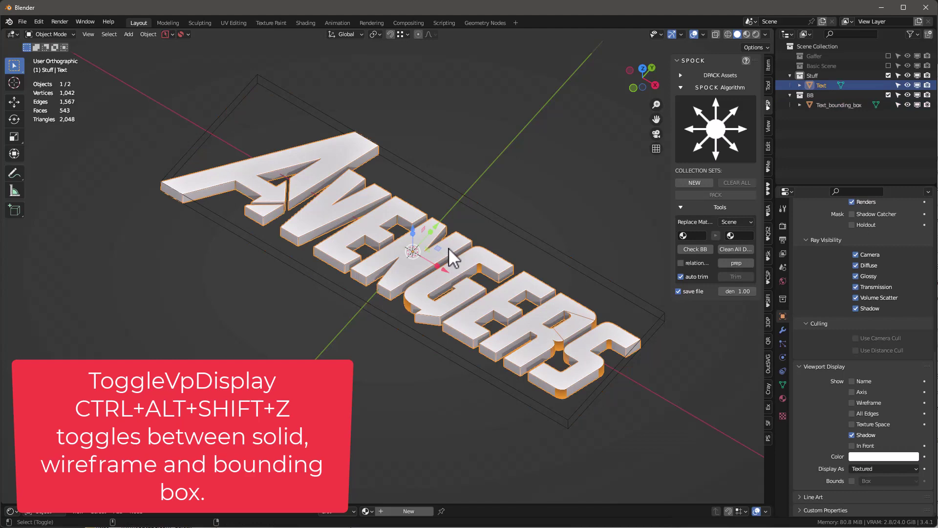
left_click(520, 169)
Step: Show the bounding slab solid again and enter Edit Mode on its mesh
left_click(576, 254)
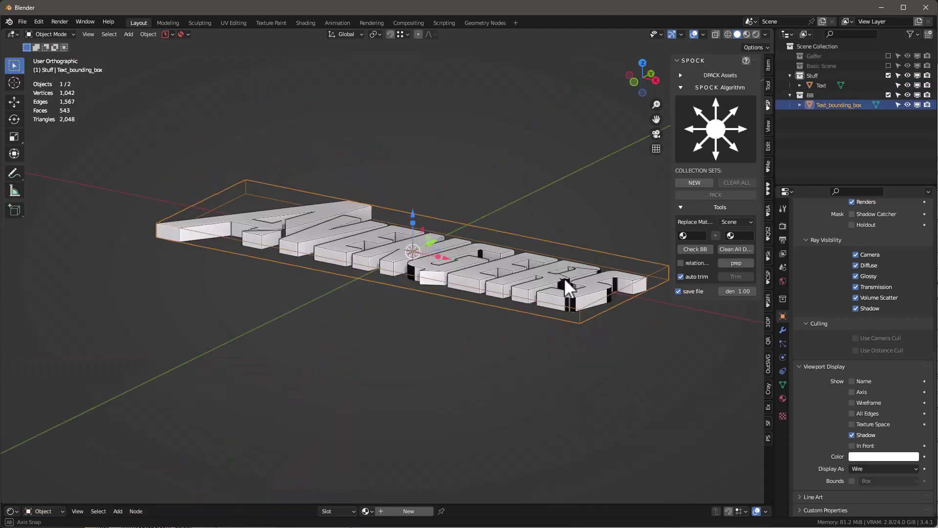
mouse_move(576, 254)
middle_mouse_down()
mouse_move(569, 295)
mouse_move(574, 273)
middle_mouse_up()
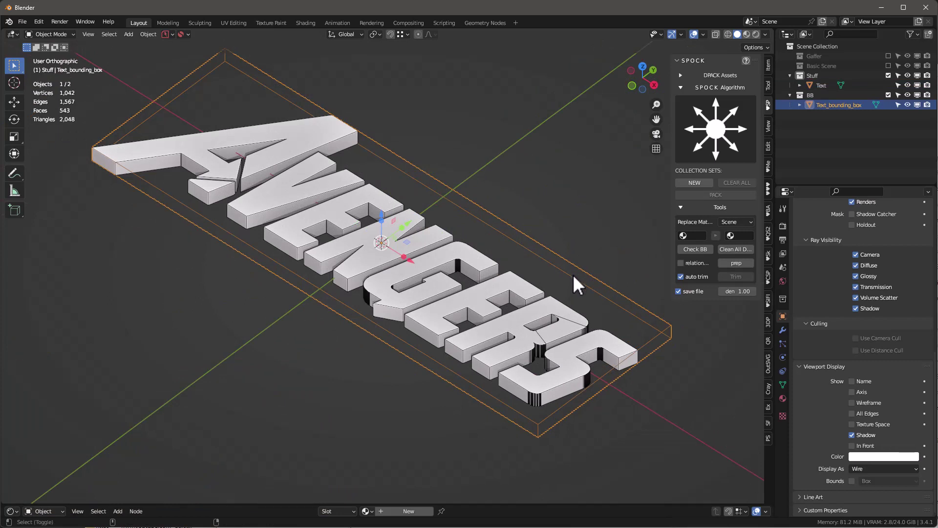
key("ctrl+alt+shift+z")
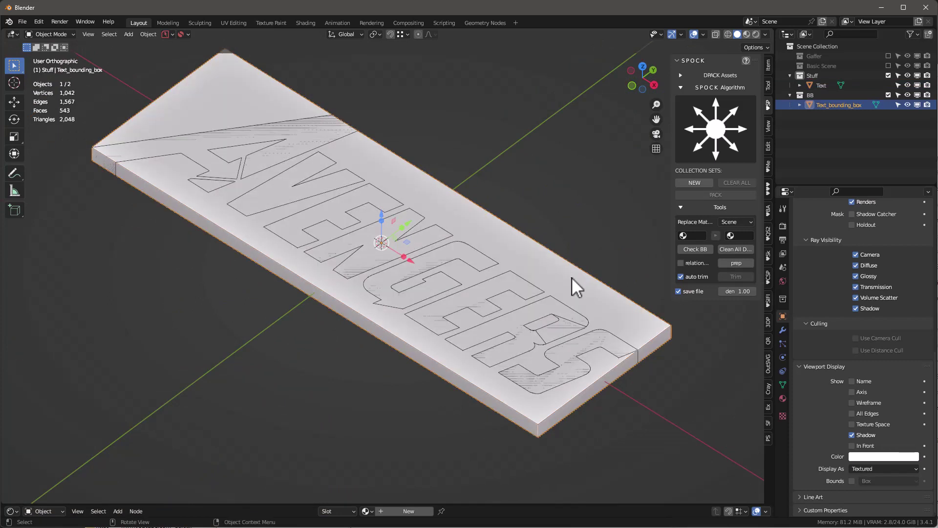
key("Tab")
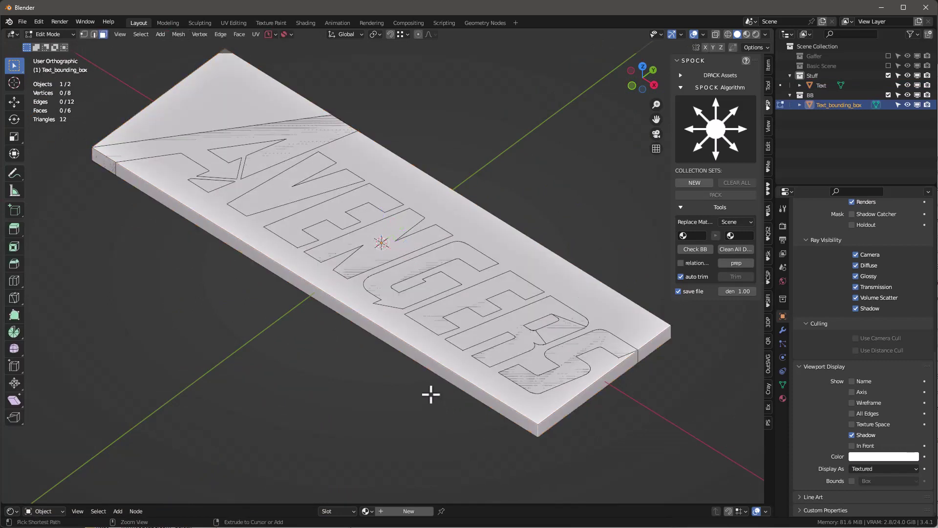
Step: Slice the bounding slab with 105 parallel loop cuts
key("ctrl+r")
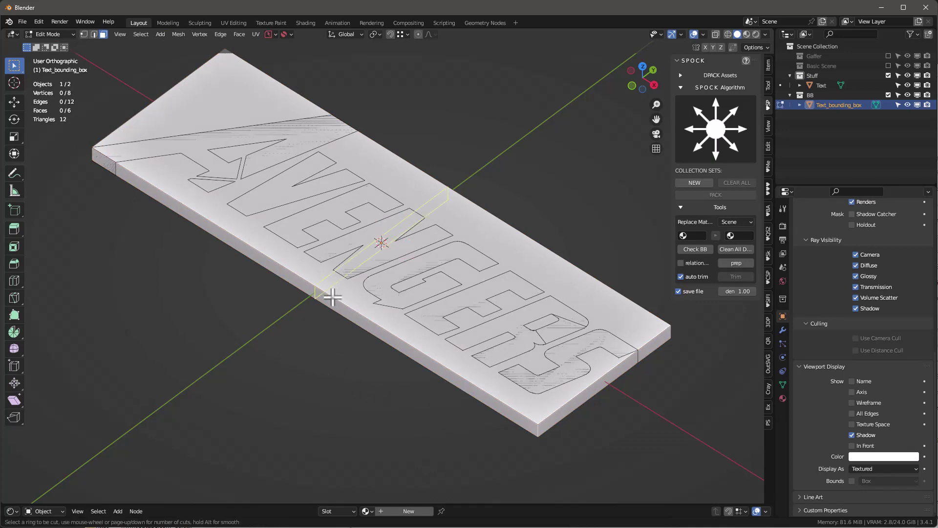
scroll(332, 297, "up", 10)
scroll(337, 289, "up", 18)
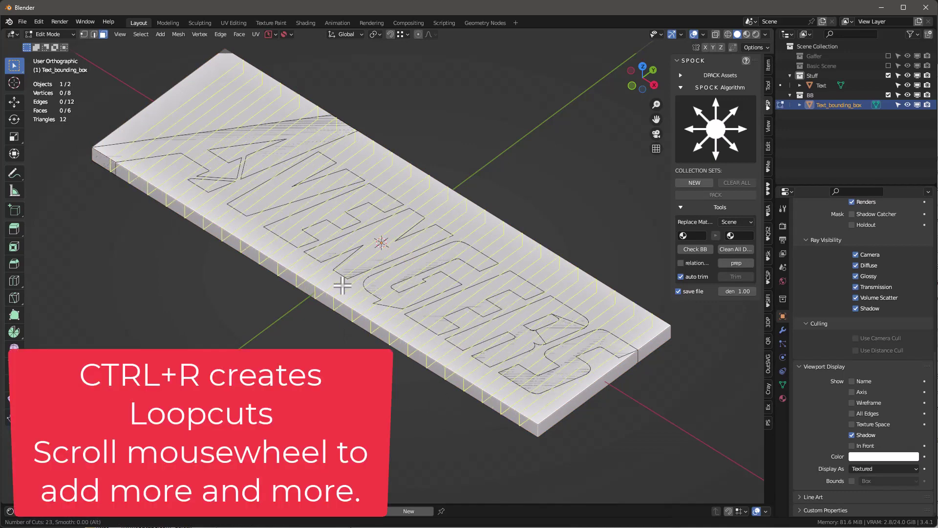
scroll(352, 288, "up", 4)
scroll(368, 296, "up", 5)
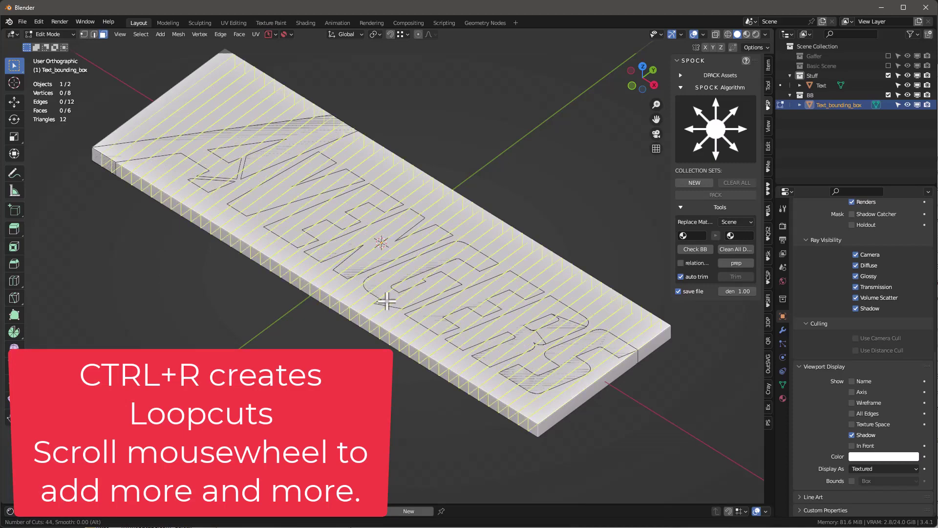
scroll(377, 314, "up", 6)
scroll(374, 312, "up", 6)
scroll(361, 311, "up", 6)
scroll(365, 310, "up", 6)
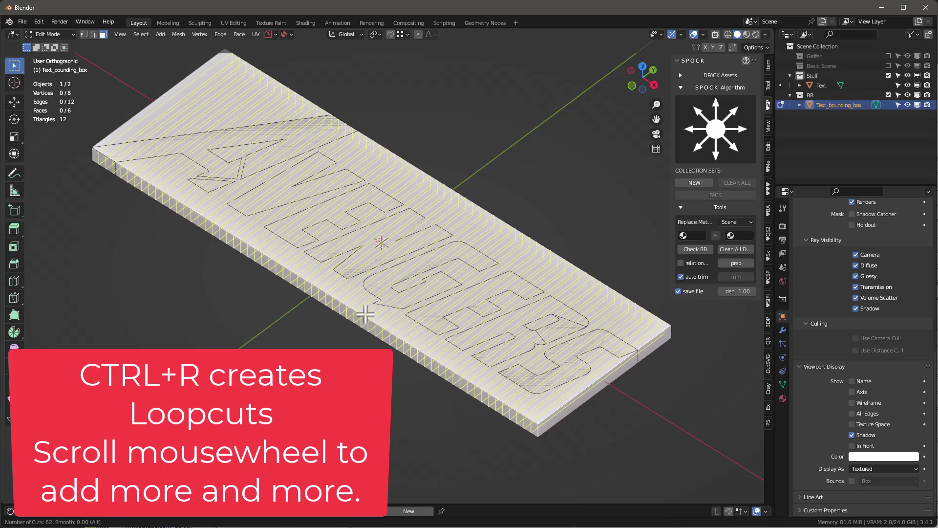
scroll(368, 315, "up", 6)
scroll(368, 315, "up", 9)
scroll(372, 310, "up", 9)
scroll(373, 309, "up", 10)
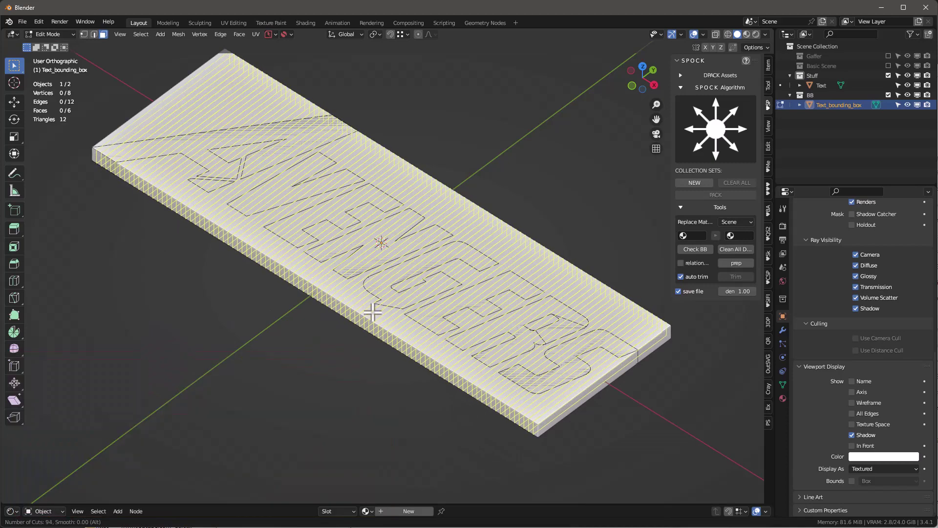
scroll(373, 309, "up", 9)
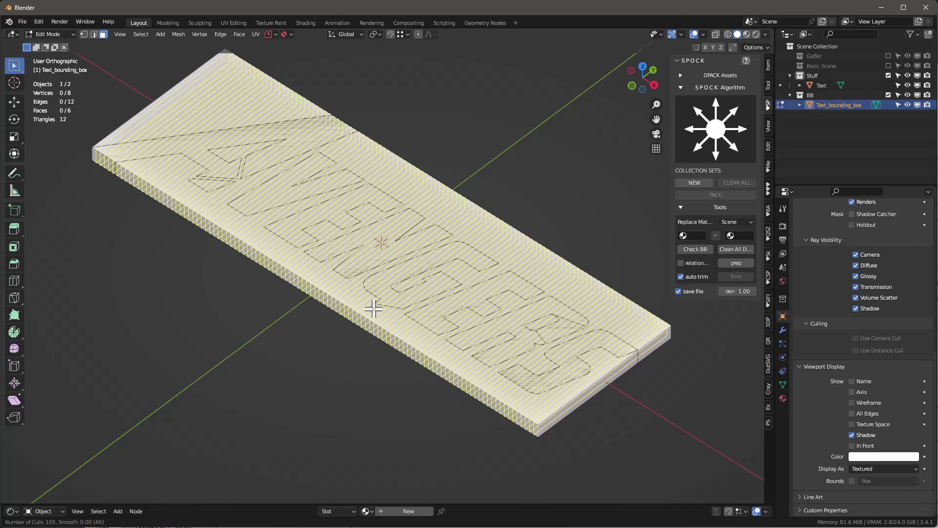
left_click(373, 309)
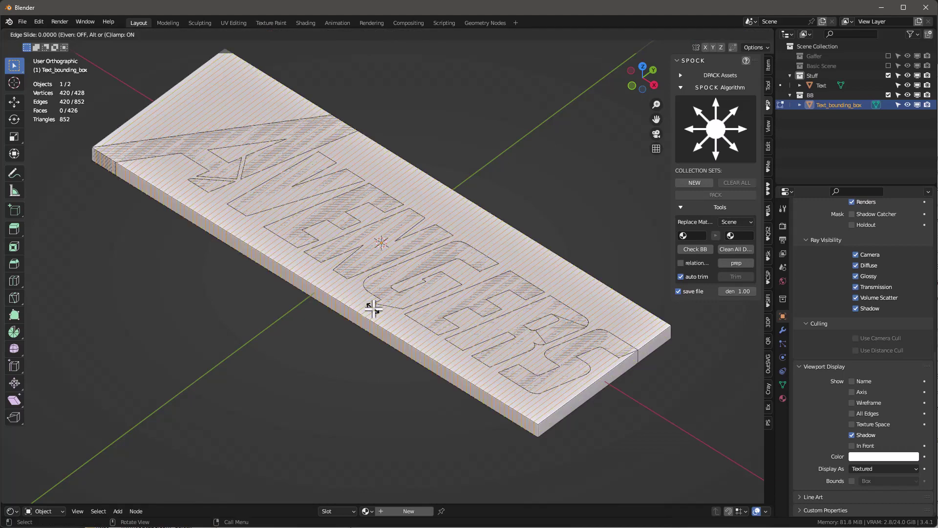
left_click(373, 309)
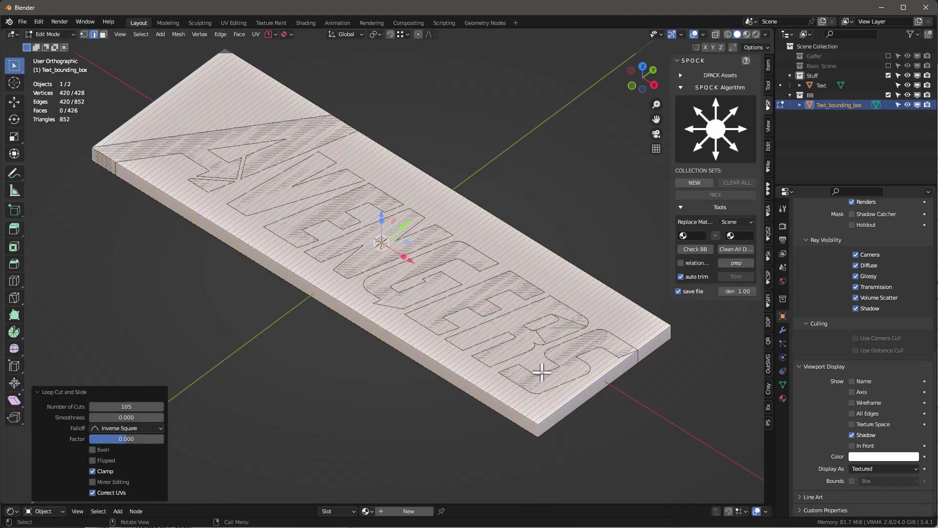
Step: Delete all the slab's edges and faces, leaving only its vertices, and return to Object Mode
key("a")
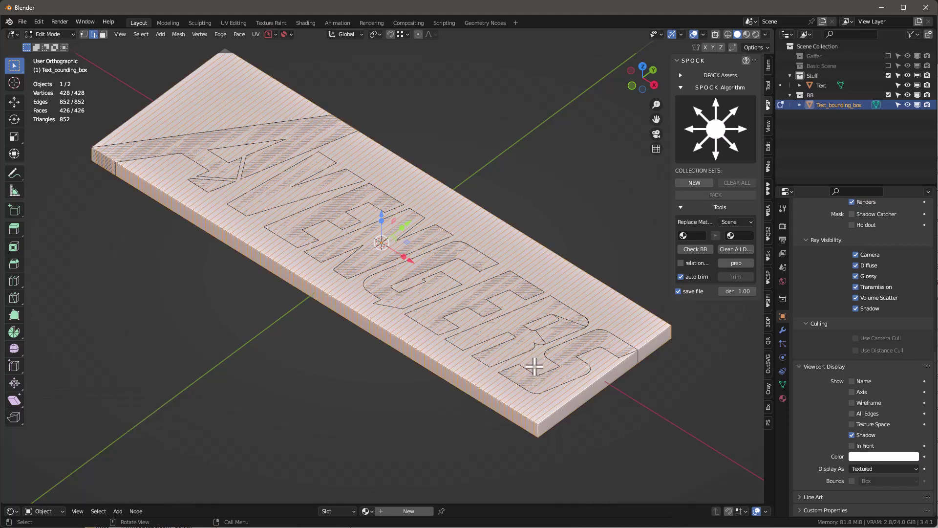
key("x")
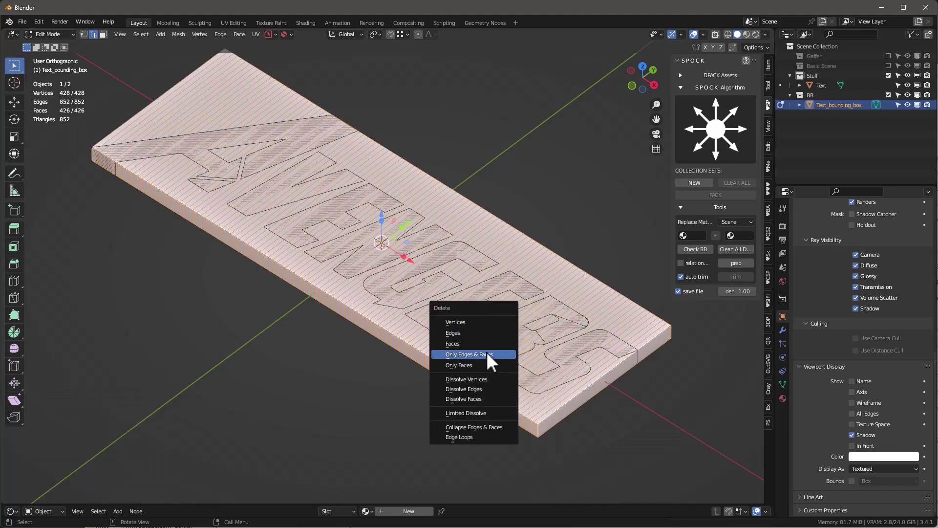
left_click(471, 366)
key("Tab")
Step: View the striped plate from straight above in Top Orthographic
scroll(529, 327, "down", 2)
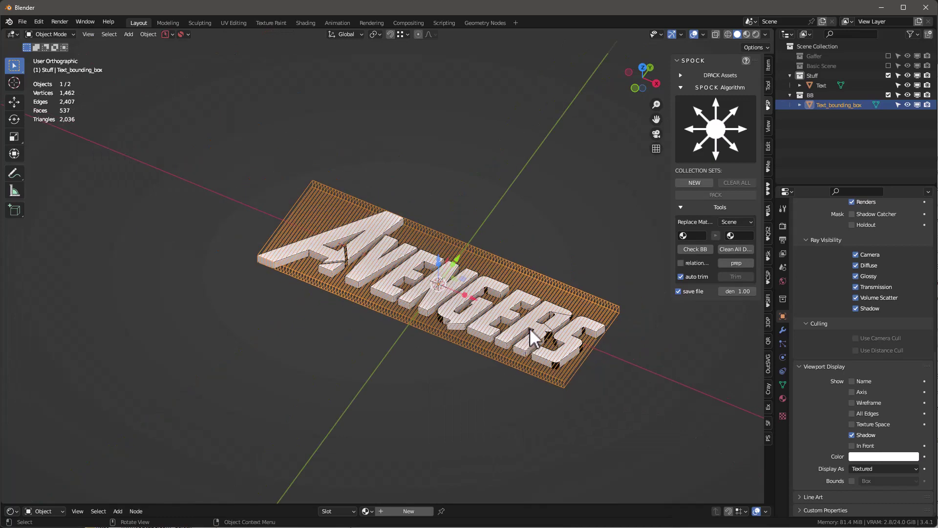
scroll(542, 373, "up", 2)
middle_click_drag(541, 364, 540, 362)
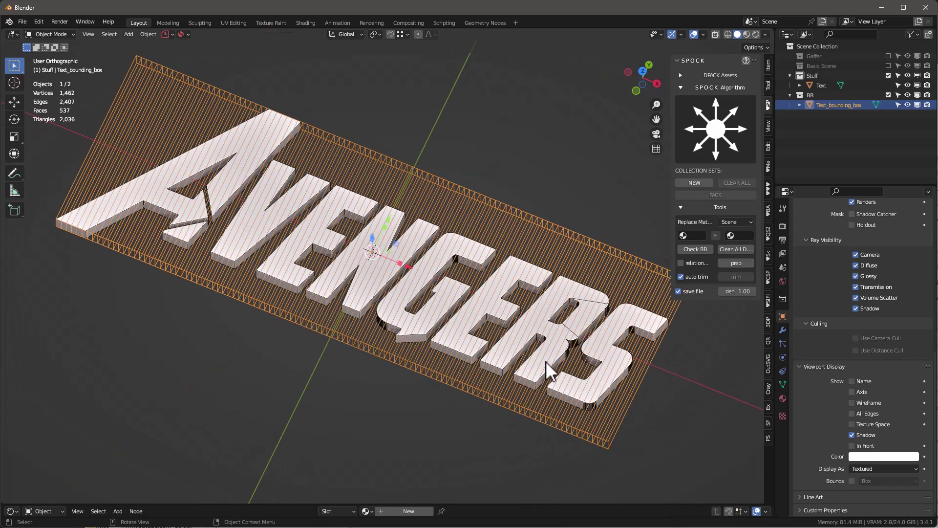
key("KP_5")
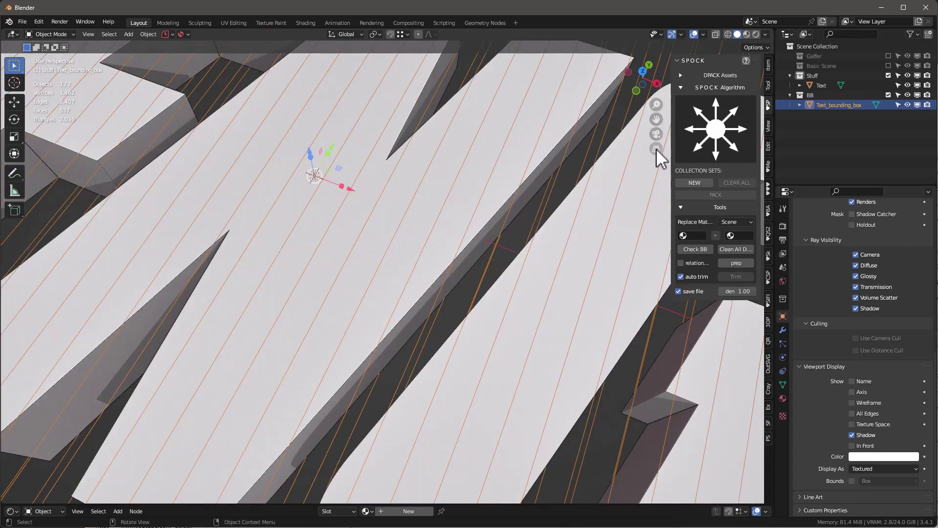
left_click(656, 148)
mouse_move(459, 288)
middle_mouse_down()
mouse_move(453, 293)
mouse_move(476, 282)
middle_mouse_up()
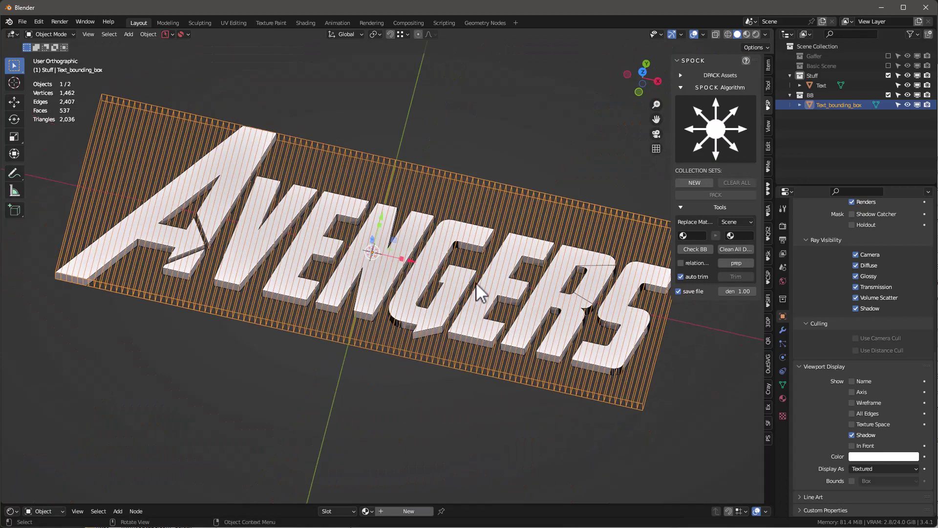
key("KP_7")
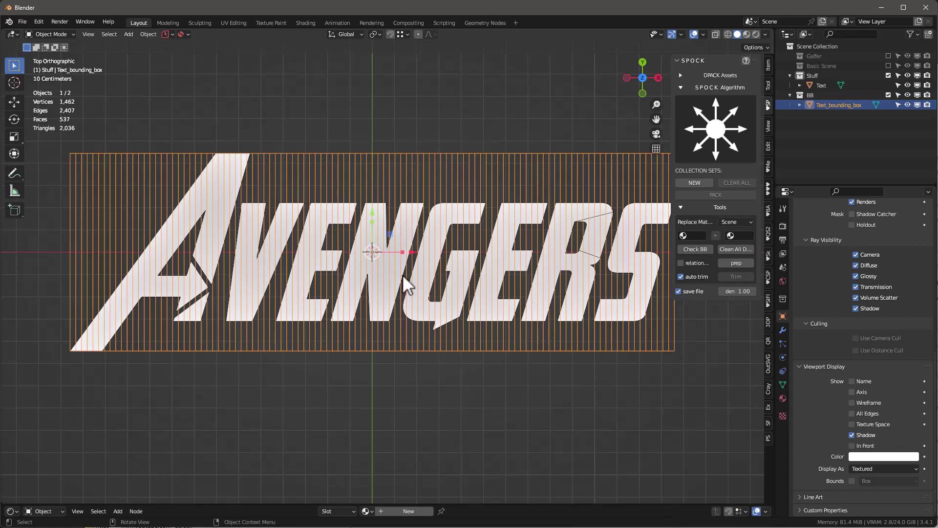
Step: Select the AVENGERS text object and enter its Edit Mode
scroll(402, 274, "down", 1)
left_click(490, 224)
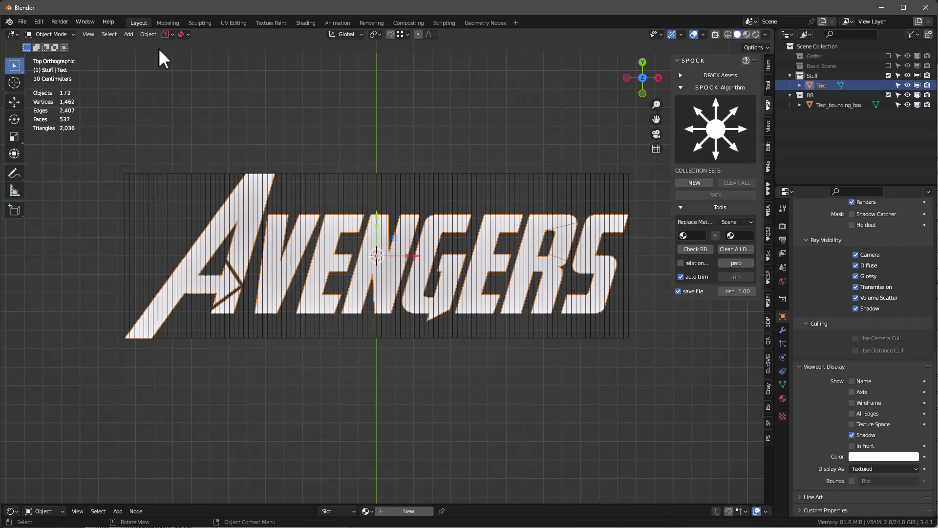
key("Tab")
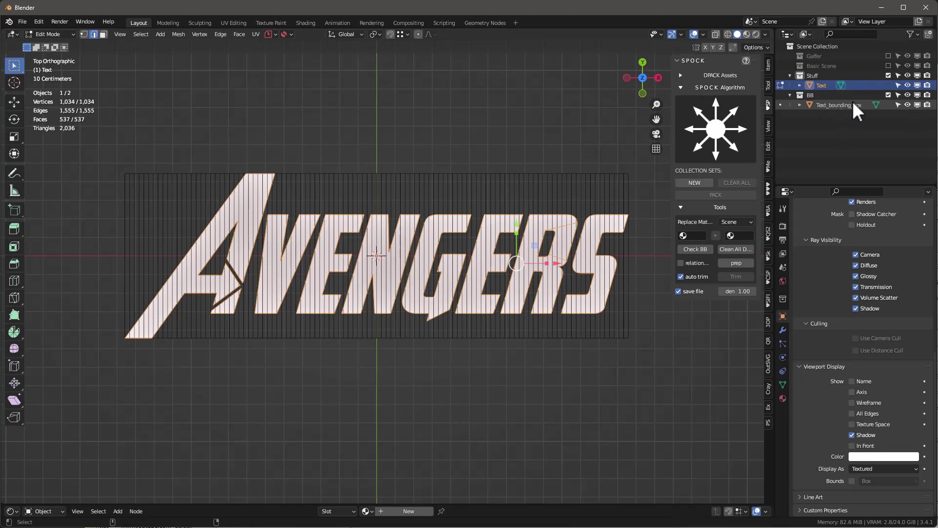
Step: Knife Project the bounding box lines onto the text with Cut Through enabled
left_click(846, 104, "ctrl")
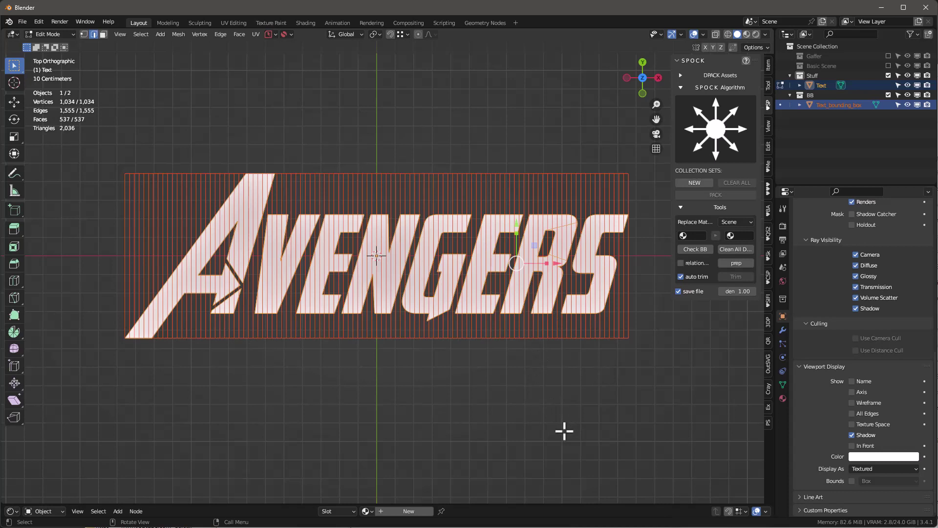
left_click(179, 34)
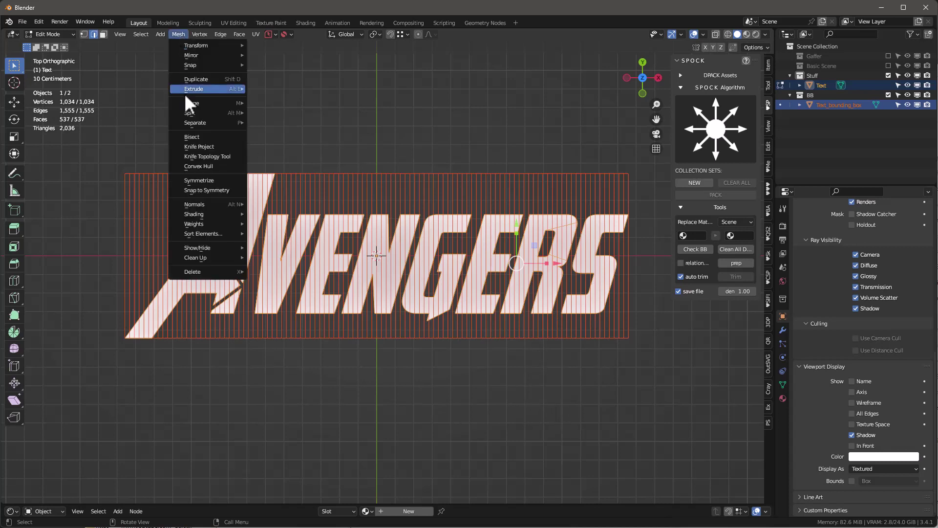
left_click(208, 145)
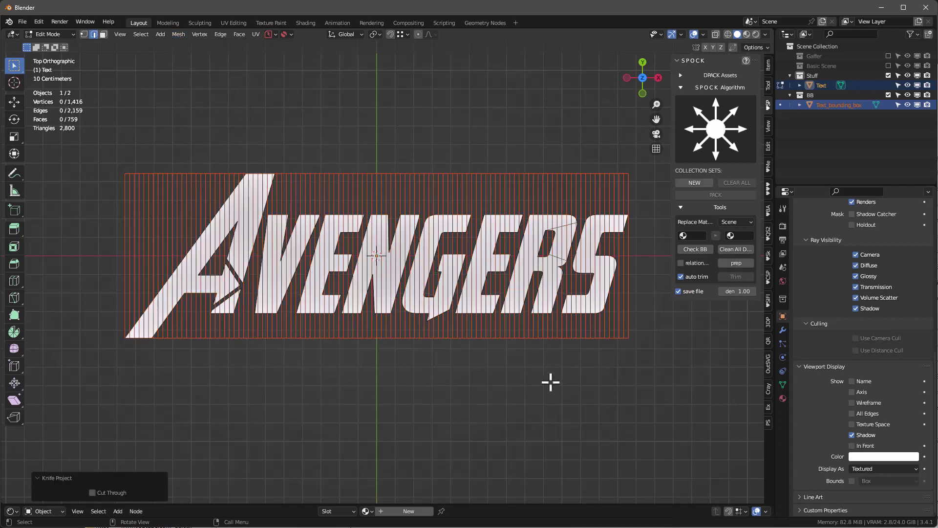
left_click(92, 492)
mouse_move(419, 394)
middle_mouse_down()
mouse_move(418, 306)
mouse_move(431, 269)
middle_mouse_up()
scroll(432, 269, "up", 6)
scroll(430, 254, "up", 5)
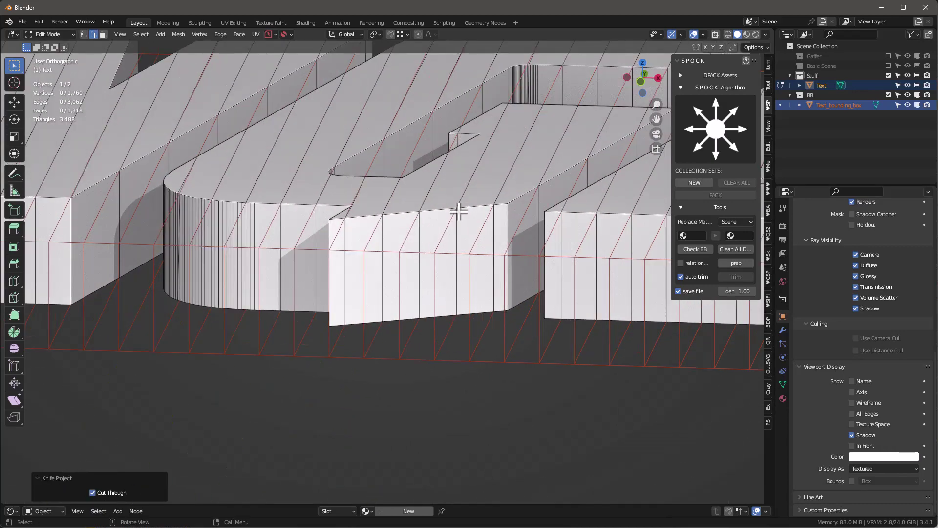
scroll(448, 287, "down", 6)
scroll(448, 287, "down", 3)
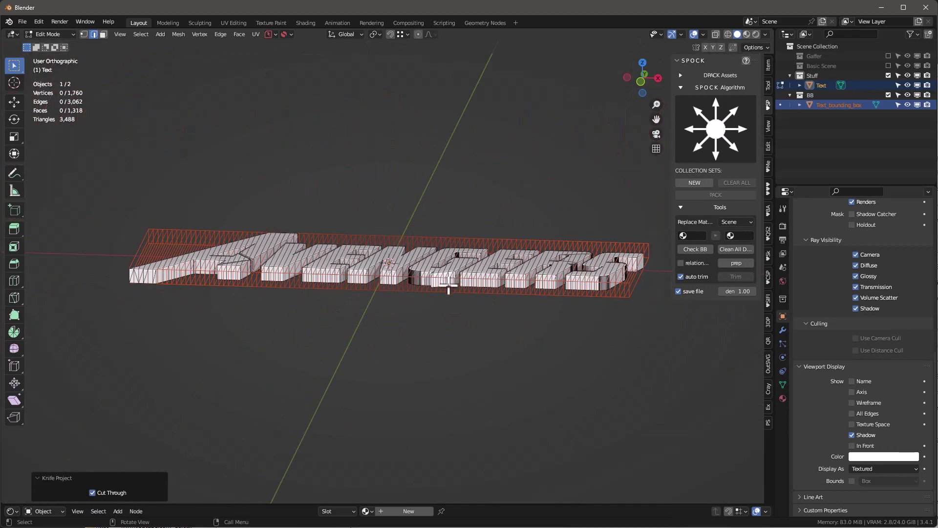
Step: Hide the bounding box from both the viewport and renders
key("Tab")
left_click(907, 104)
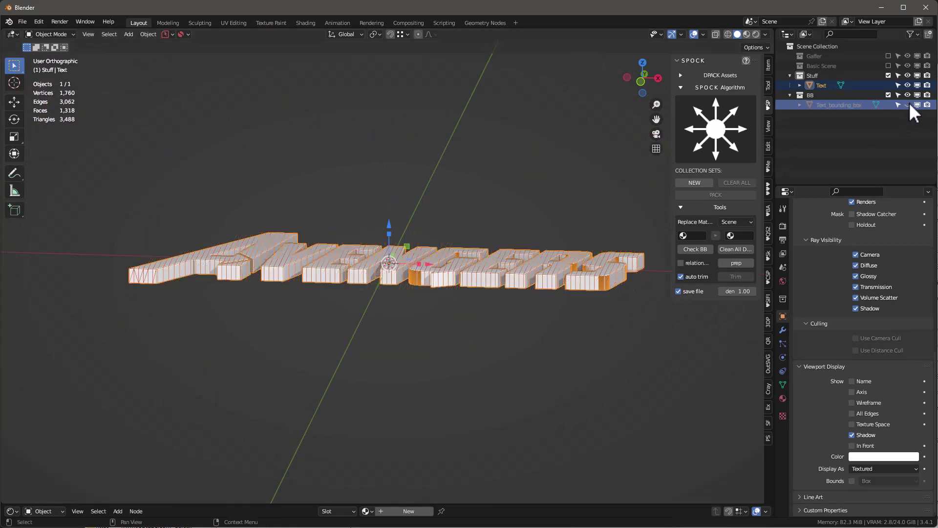
left_click(927, 105)
mouse_move(537, 275)
middle_mouse_down()
mouse_move(532, 334)
mouse_move(548, 402)
mouse_move(580, 318)
mouse_move(306, 309)
mouse_move(360, 293)
mouse_move(365, 210)
mouse_move(324, 347)
mouse_move(360, 296)
mouse_move(468, 455)
mouse_move(467, 430)
mouse_move(456, 431)
mouse_move(477, 429)
middle_mouse_up()
left_click(570, 415)
scroll(568, 386, "up", 3)
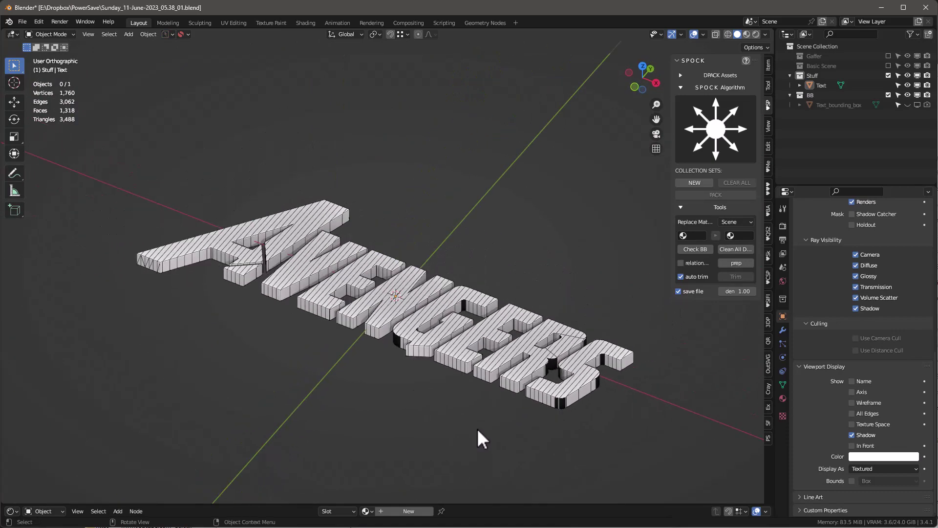
Step: Add a Simple Deform modifier to the text in Bend mode around the Z axis
scroll(476, 428, "up", 1)
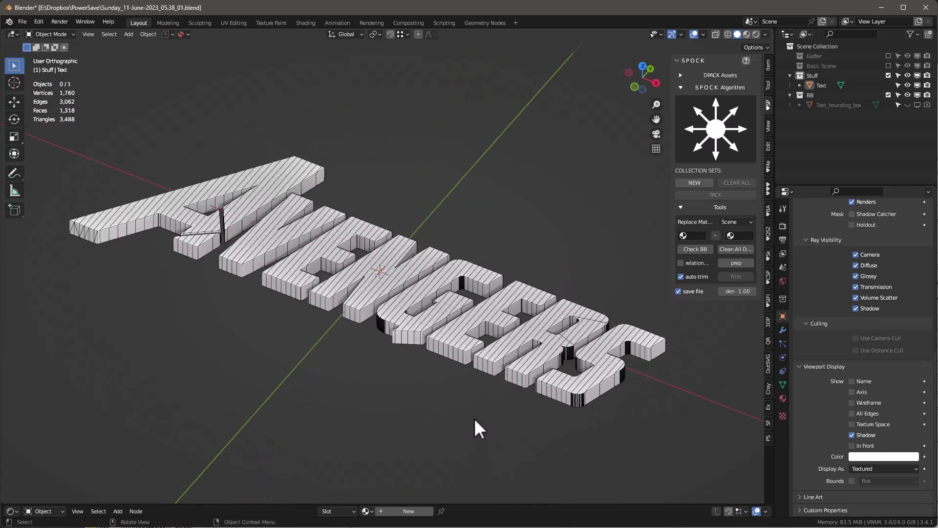
left_click(441, 282)
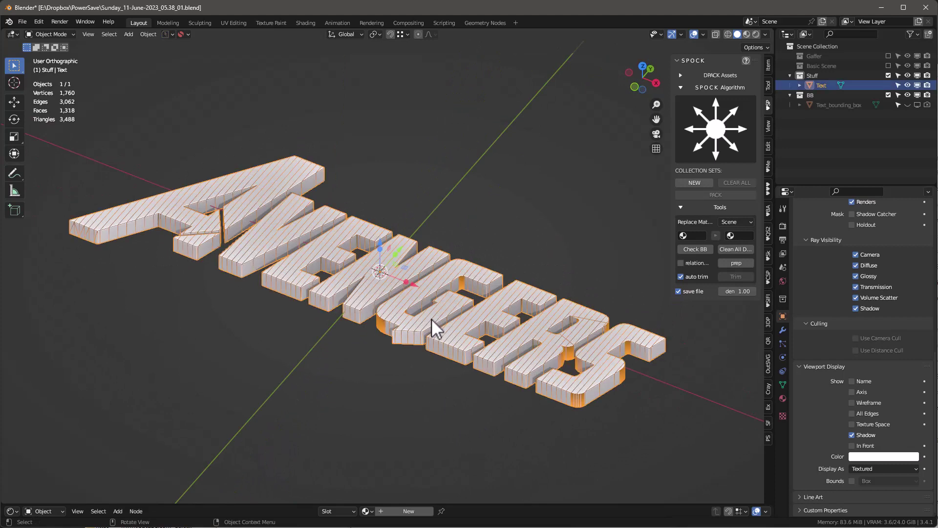
left_click(782, 330)
left_click(828, 224)
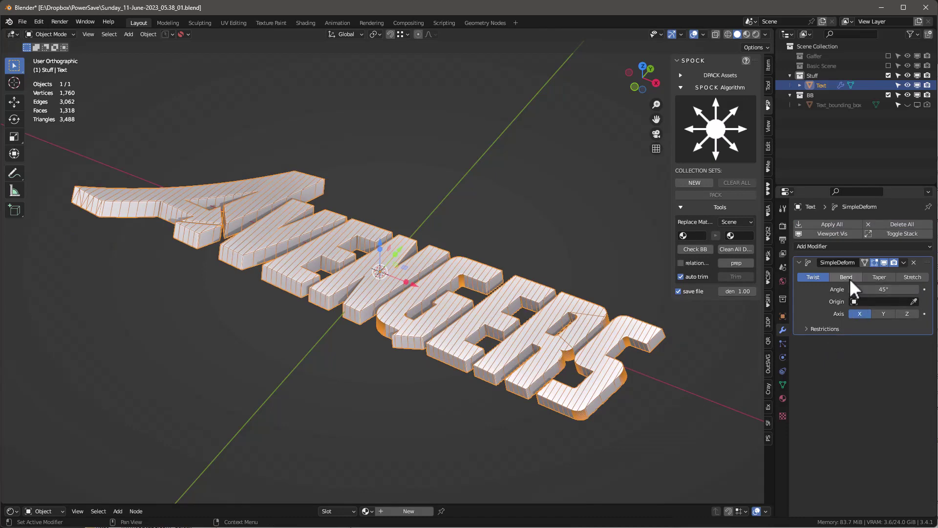
left_click(845, 276)
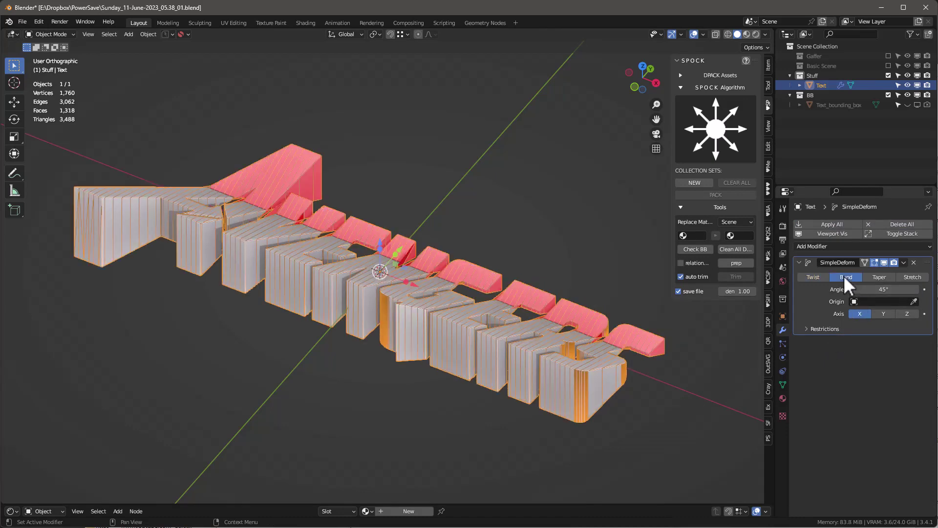
left_click(883, 313)
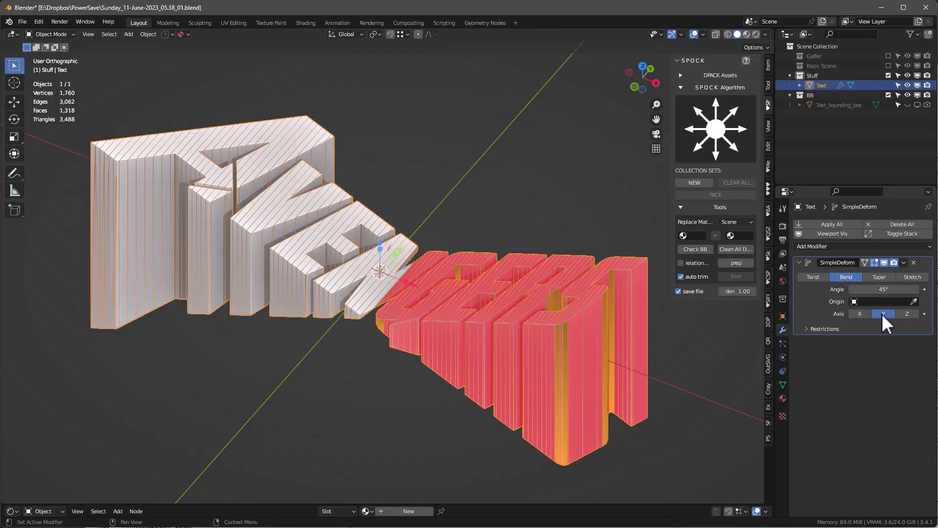
left_click(908, 313)
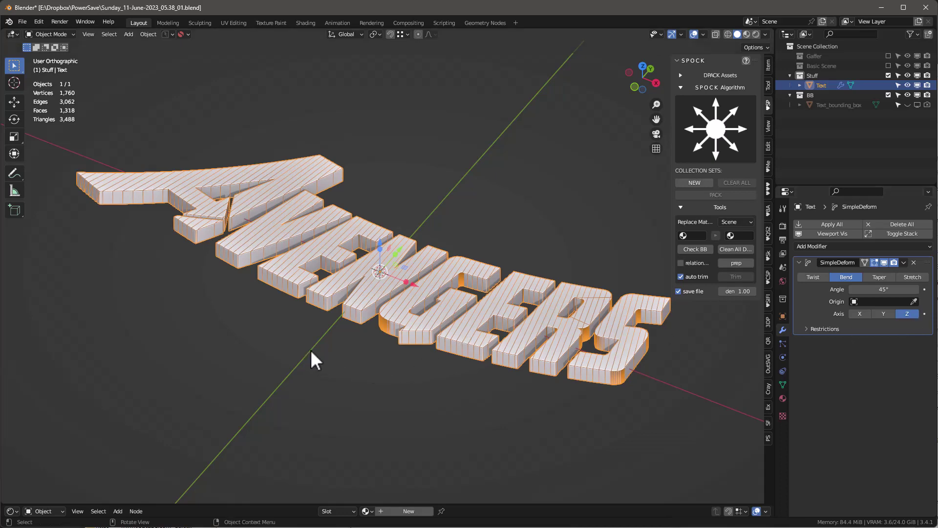
Step: Try a bend angle of about -67.6° and inspect the curve from the front view
mouse_move(311, 350)
middle_mouse_down()
mouse_move(349, 346)
mouse_move(327, 373)
middle_mouse_up()
left_click_drag(906, 289, 860, 290)
mouse_move(729, 368)
middle_mouse_down()
mouse_move(633, 330)
mouse_move(634, 383)
mouse_move(648, 408)
mouse_move(618, 357)
middle_mouse_up()
mouse_move(543, 369)
middle_mouse_down()
mouse_move(496, 329)
mouse_move(513, 272)
mouse_move(328, 318)
middle_mouse_up()
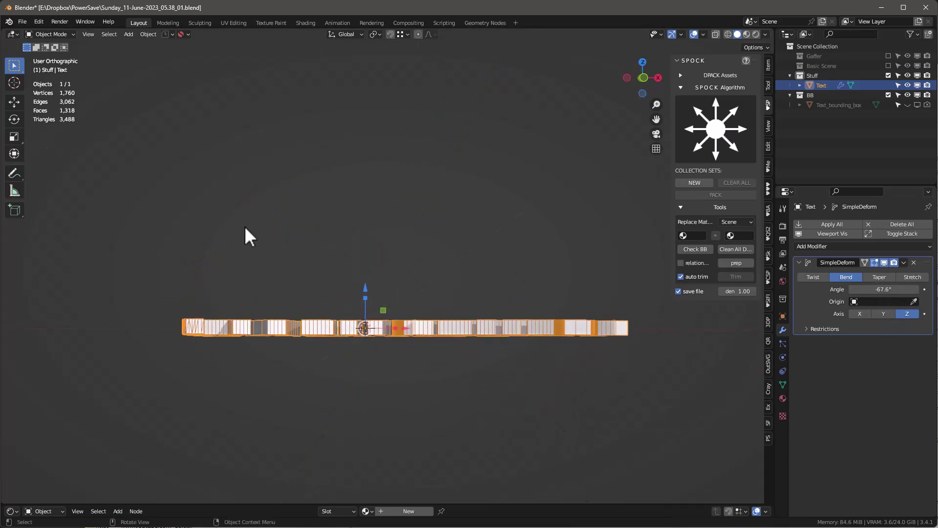
key("KP_1")
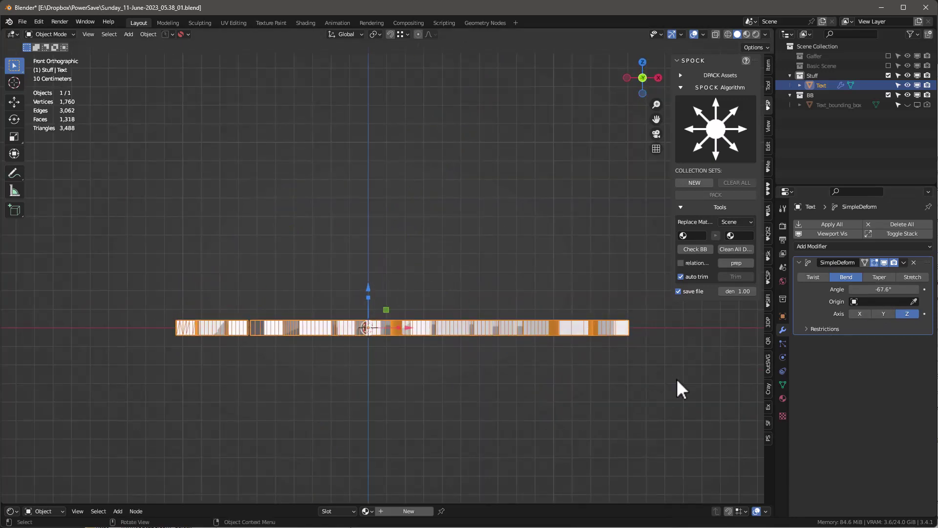
middle_click_drag(407, 249, 367, 286)
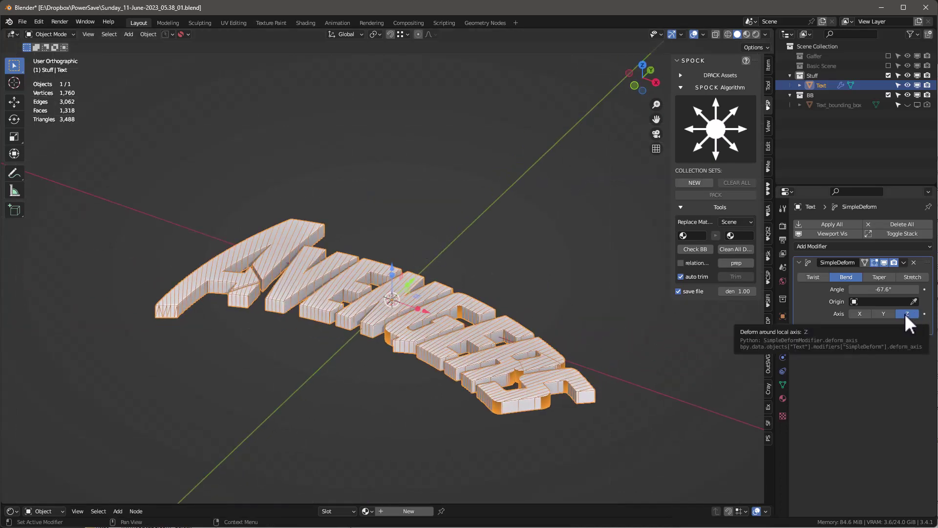
mouse_move(373, 285)
middle_mouse_down()
mouse_move(357, 307)
mouse_move(357, 289)
mouse_move(347, 297)
mouse_move(380, 303)
mouse_move(451, 284)
middle_mouse_up()
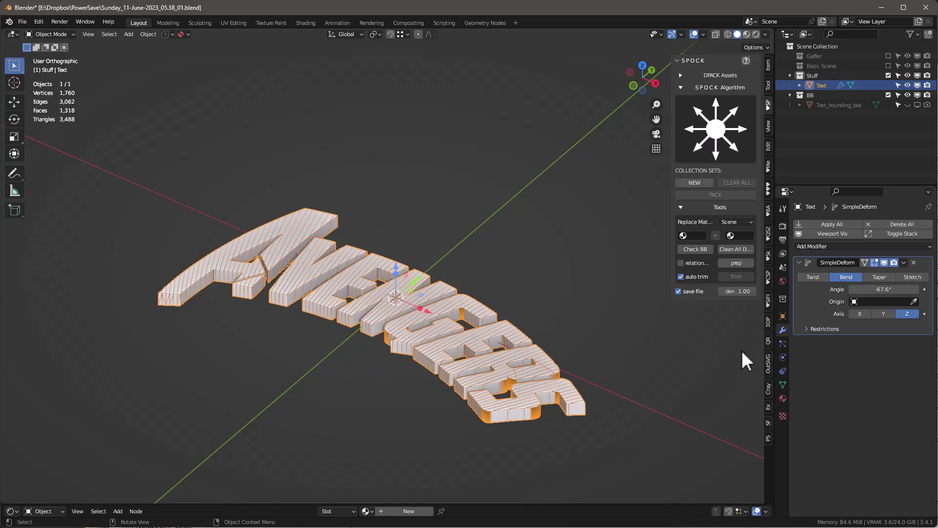
Step: Set the Simple Deform bend angle to exactly 90°
left_click(881, 289)
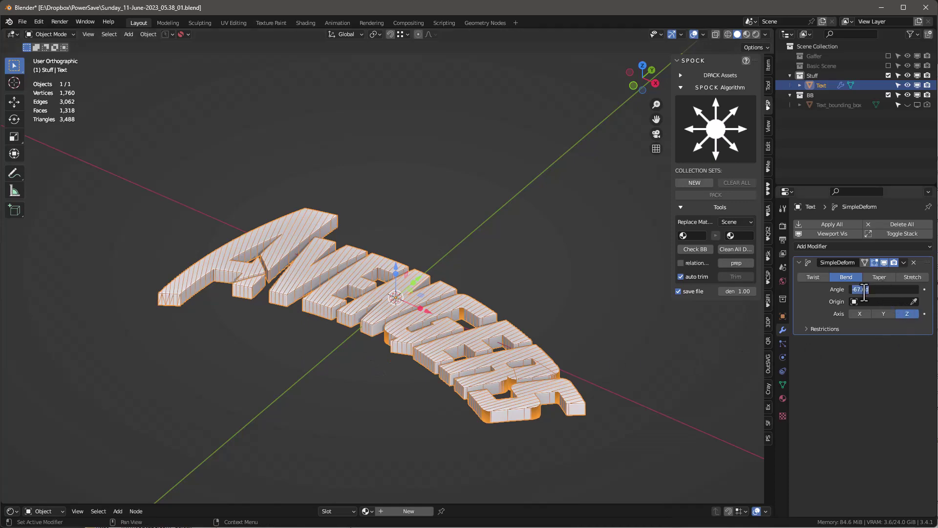
type("90")
key("Return")
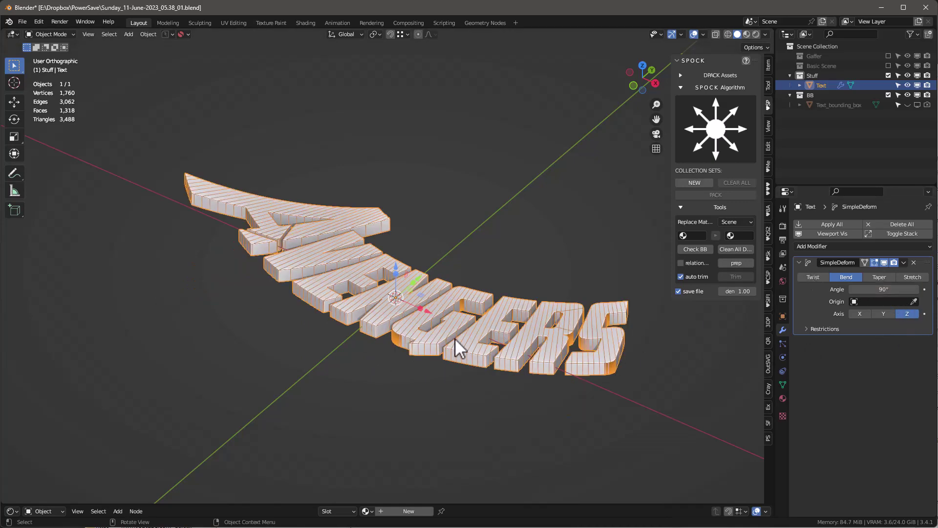
mouse_move(550, 317)
middle_mouse_down()
mouse_move(529, 301)
mouse_move(547, 316)
middle_mouse_up()
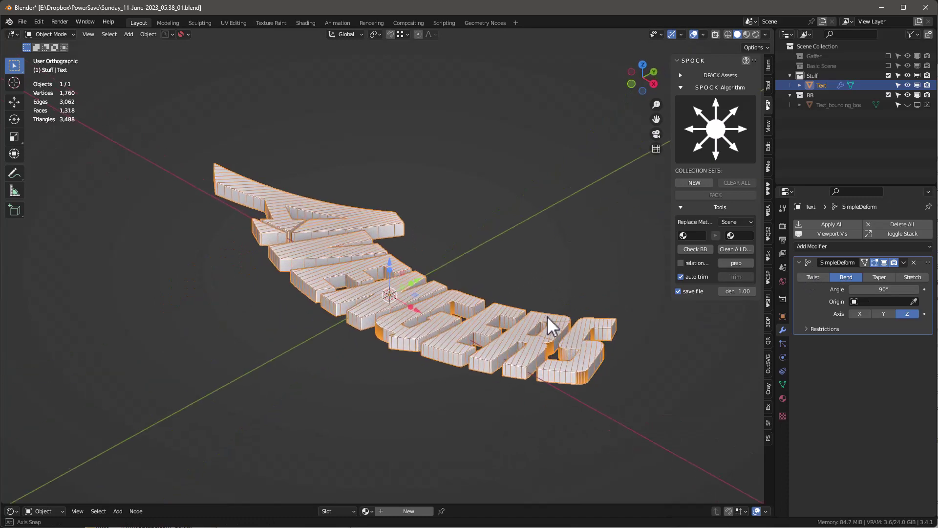
left_click(487, 203)
key("shift+a")
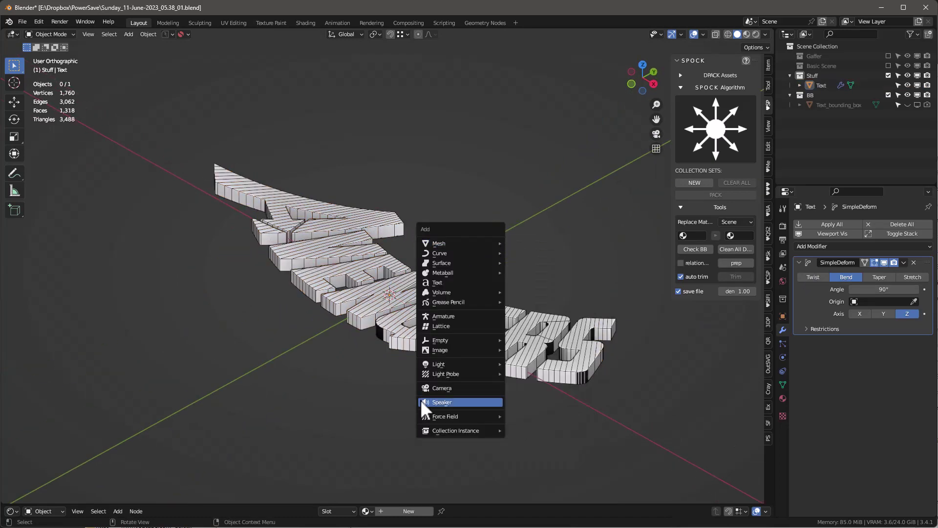
Step: Add a sphere empty at the origin and set Empty.001 as the bend's origin
left_click(540, 395)
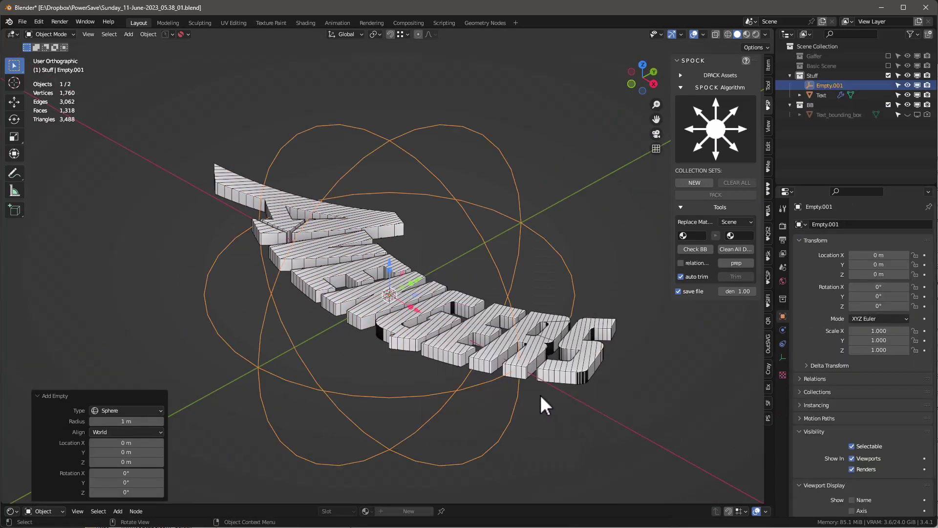
mouse_move(540, 395)
middle_mouse_down()
mouse_move(516, 241)
mouse_move(549, 310)
middle_mouse_up()
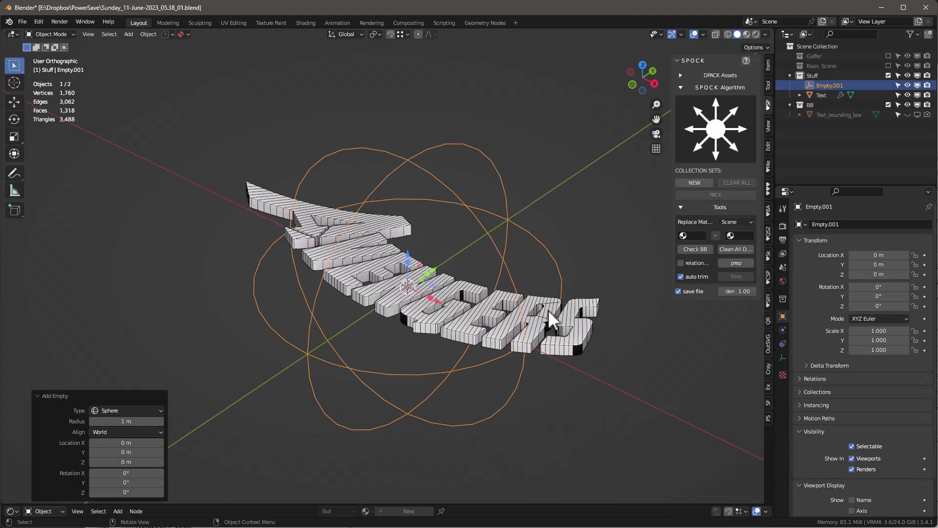
left_click(578, 326)
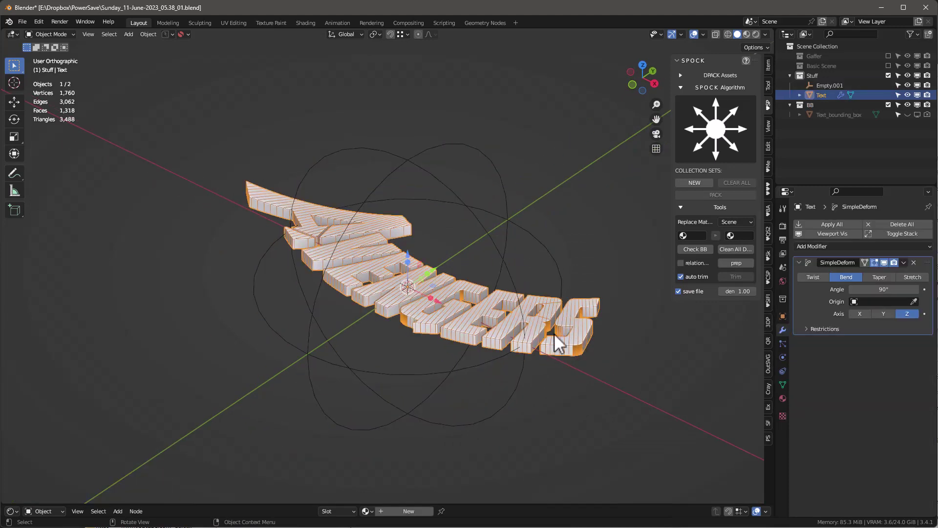
left_click(914, 302)
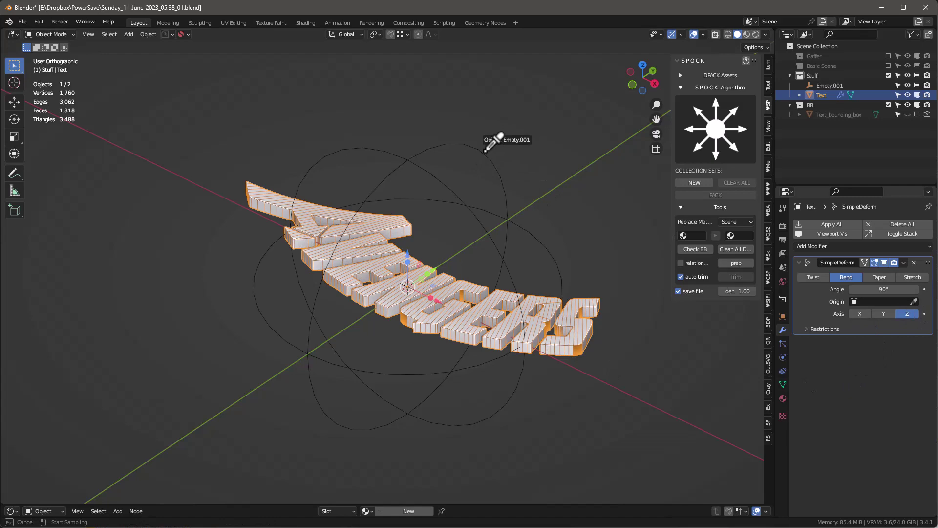
left_click(483, 152)
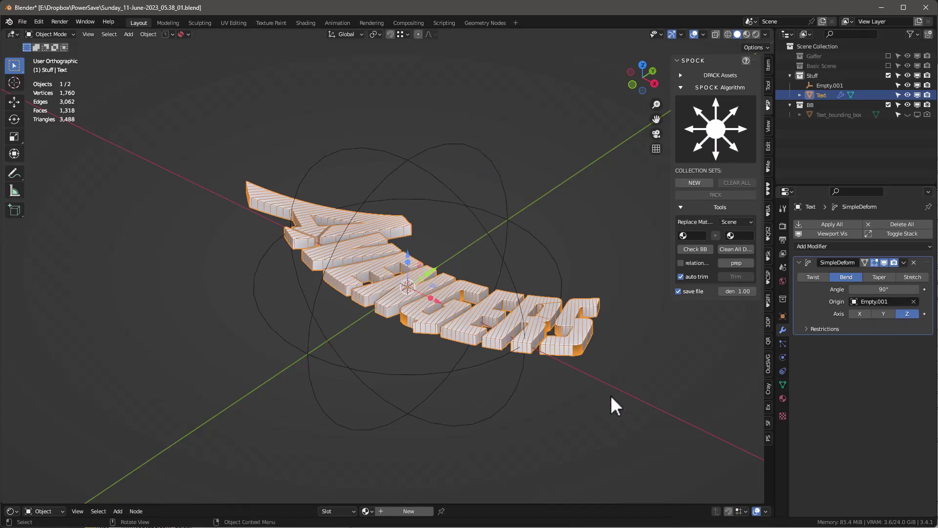
middle_click_drag(614, 413, 550, 368)
scroll(441, 248, "up", 2)
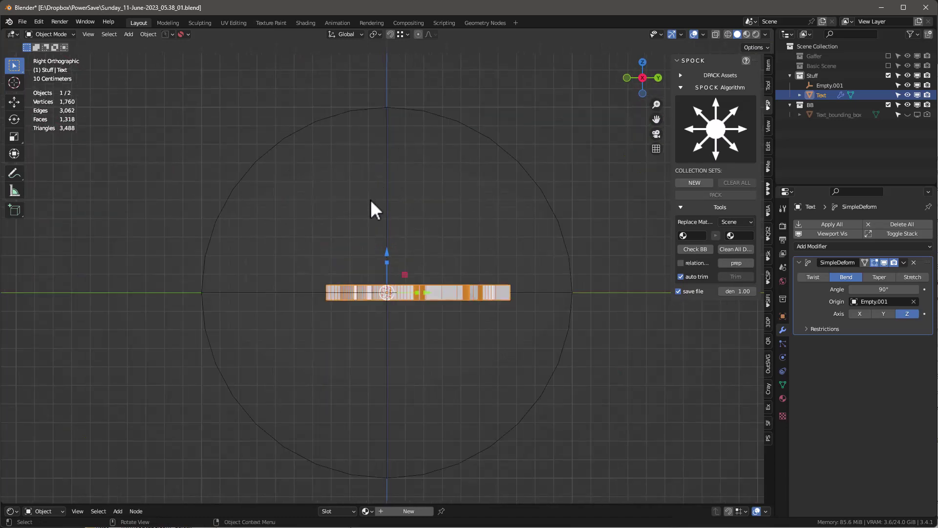
Step: Rotate Empty.001 -90° on X to reorient the AVENGERS arch
left_click(528, 178)
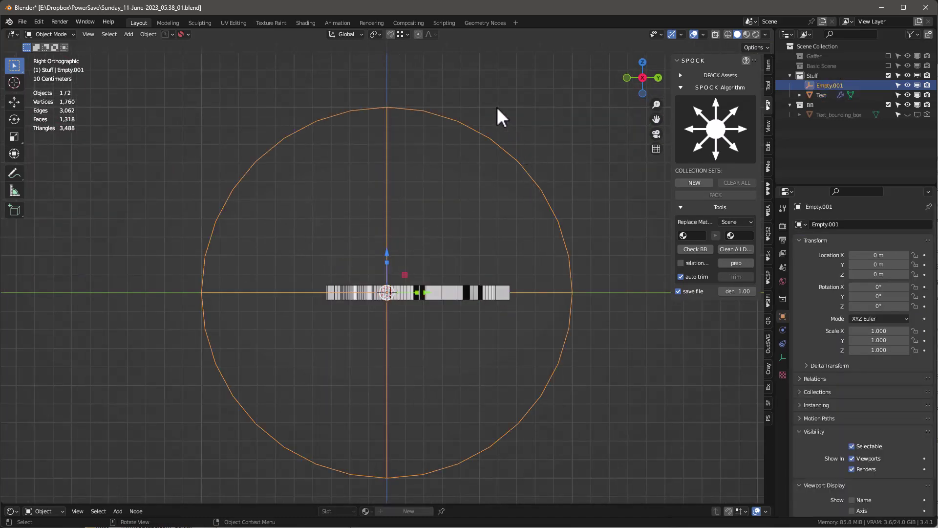
key("r")
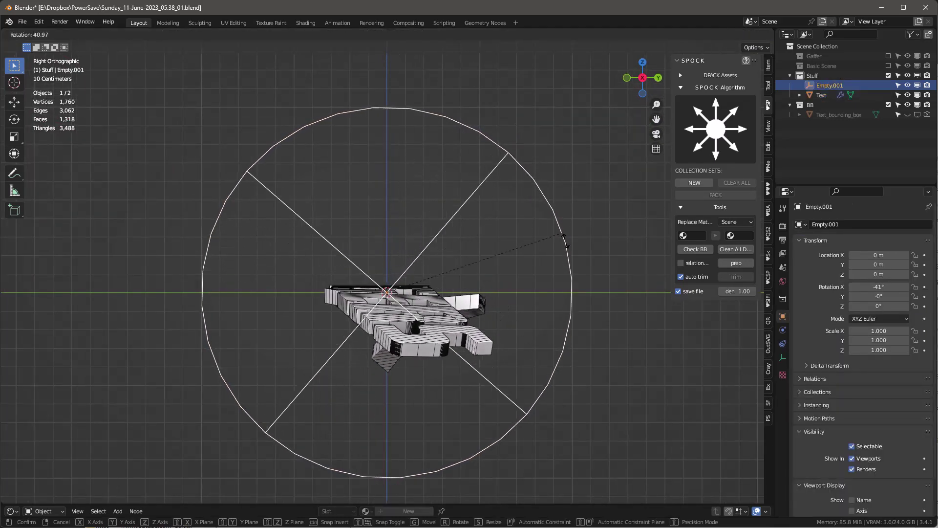
left_click(548, 391)
scroll(303, 205, "down", 3)
mouse_move(303, 205)
middle_mouse_down()
mouse_move(404, 293)
mouse_move(460, 295)
mouse_move(459, 216)
mouse_move(441, 321)
mouse_move(425, 318)
mouse_move(429, 239)
mouse_move(506, 243)
mouse_move(450, 276)
mouse_move(424, 277)
mouse_move(394, 223)
middle_mouse_up()
scroll(424, 311, "up", 3)
scroll(423, 290, "down", 3)
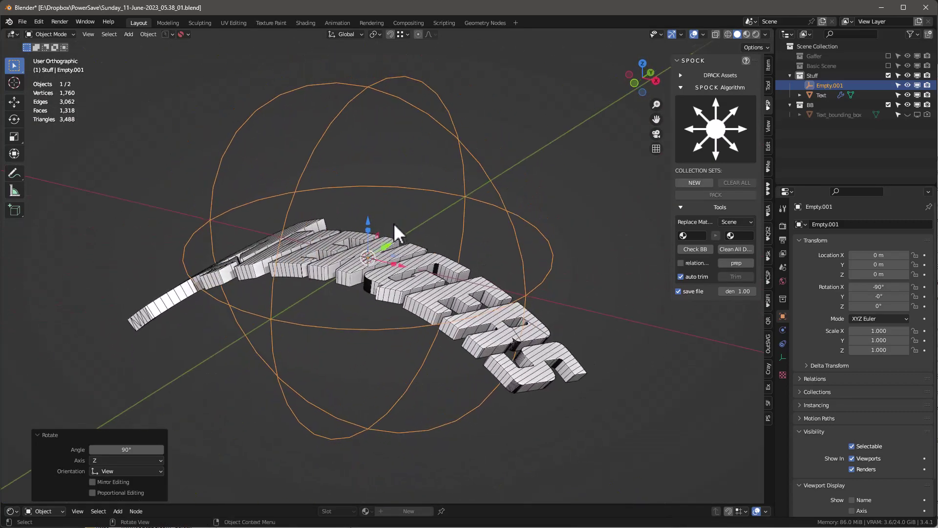
Step: Test-move the sphere empty twice, undoing each move
left_click(513, 192)
left_click(458, 195)
key("g")
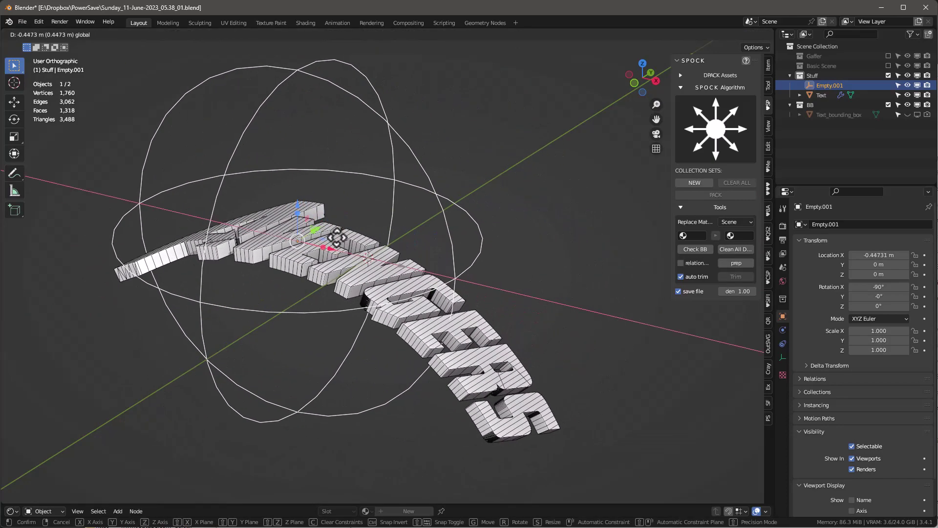
left_click(336, 236)
key("ctrl+z")
key("g")
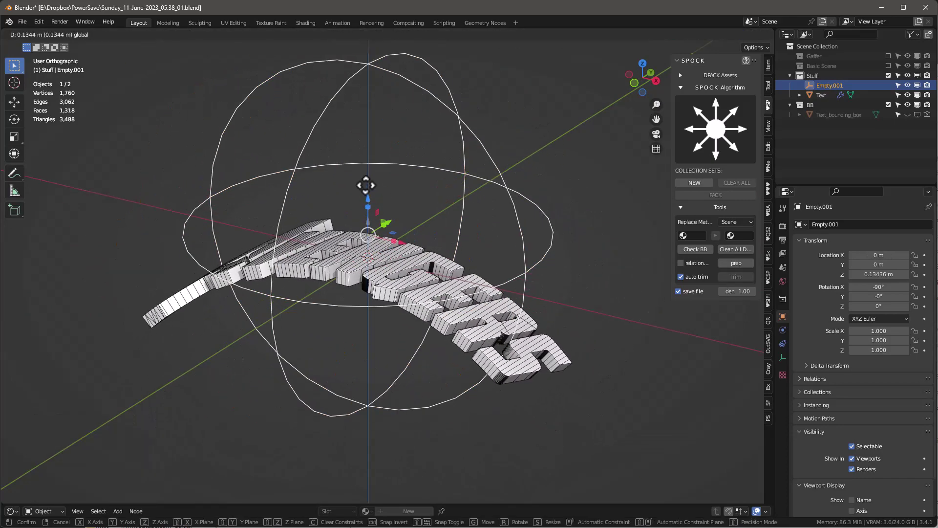
left_click(366, 179)
key("ctrl+z")
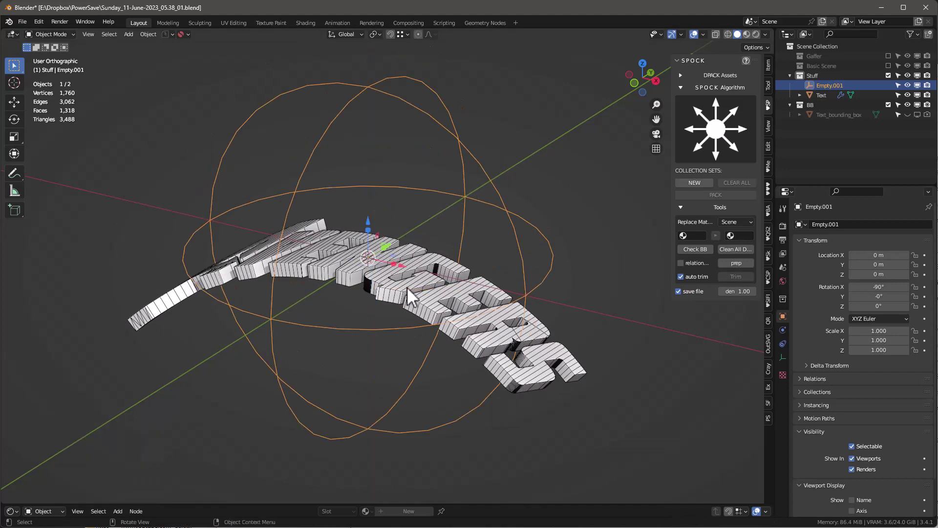
Step: Parent the AVENGERS text to Empty.001 via Object > Parent > Object
left_click(406, 286)
left_click_drag(367, 221, 380, 244)
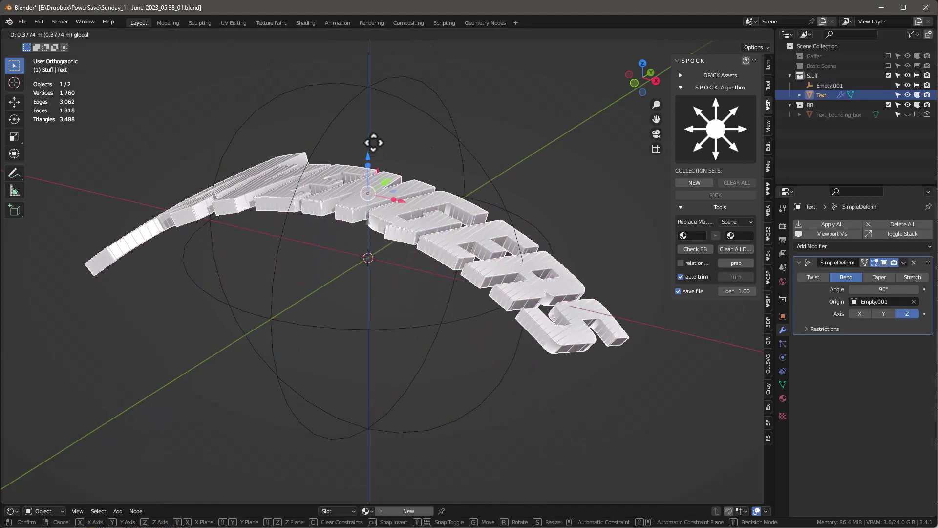
key("ctrl+z")
middle_click_drag(445, 268, 442, 224)
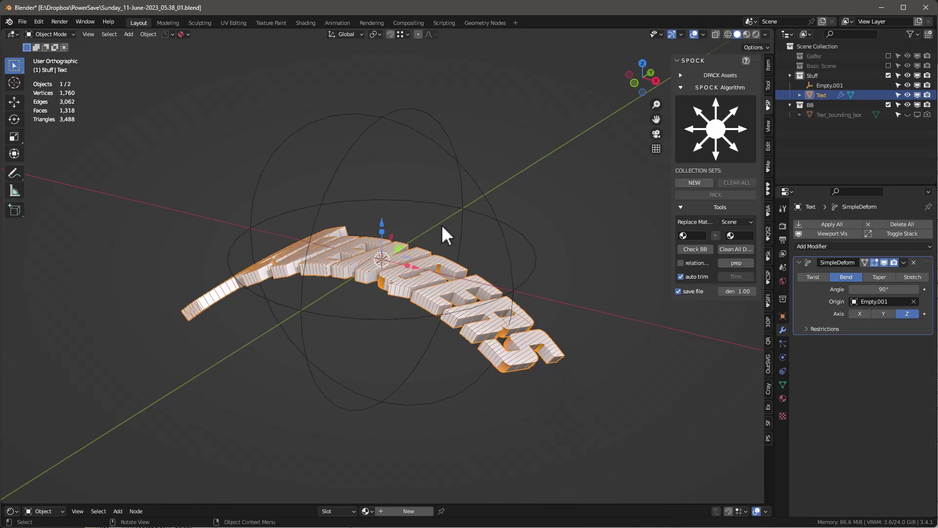
left_click(467, 175, "shift")
left_click(148, 34)
mouse_move(160, 176)
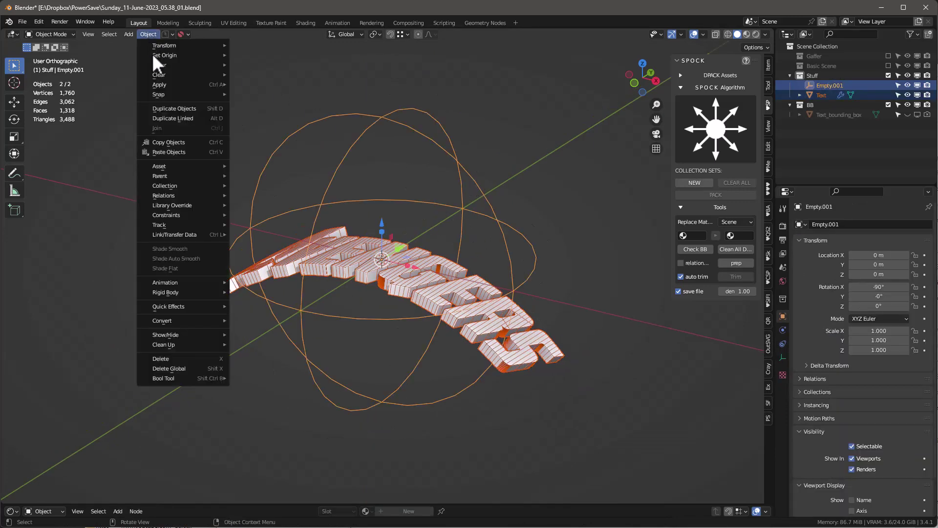
left_click(251, 176)
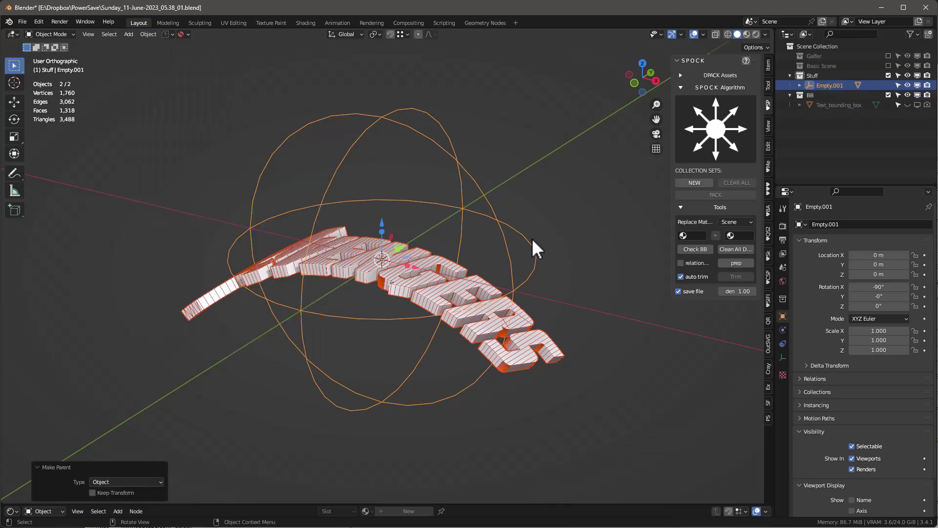
Step: Grab the empty to check the text follows, then cancel the move
left_click(543, 183)
left_click(452, 151)
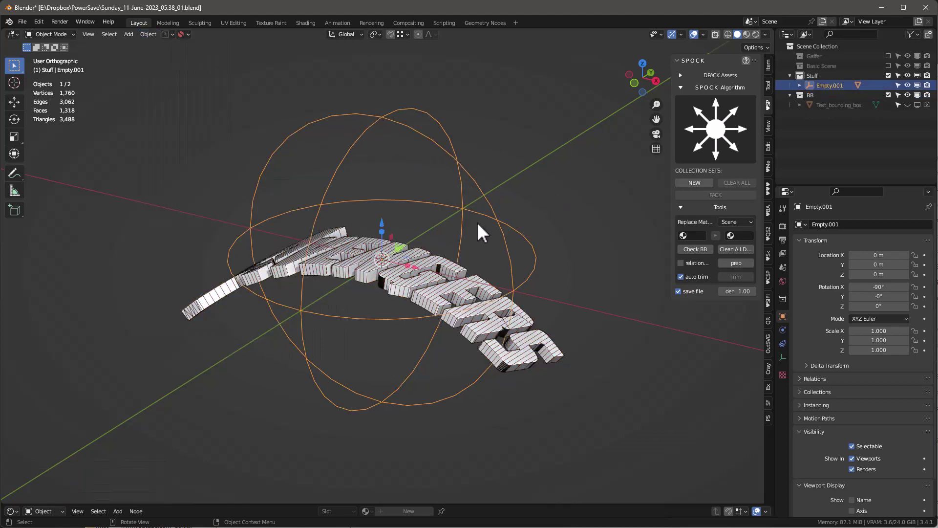
key("g")
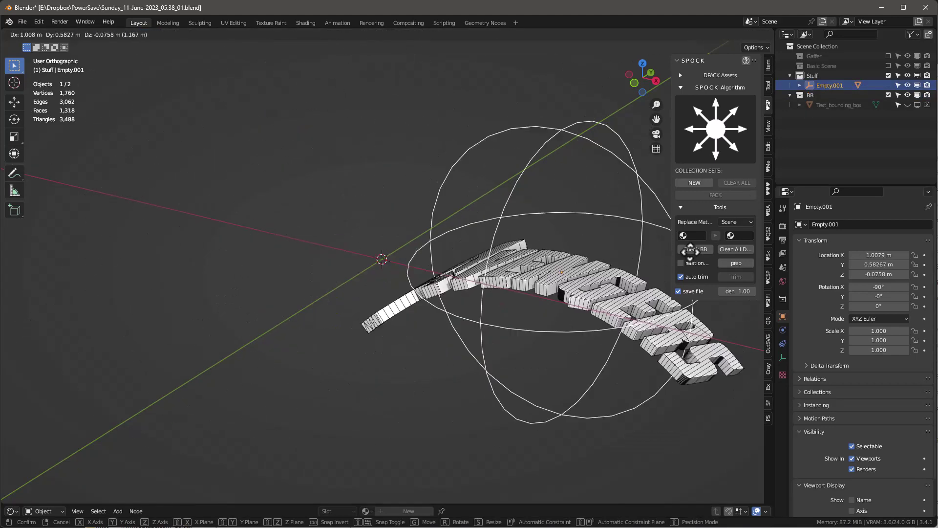
key("Escape")
right_click(497, 254)
key("Escape")
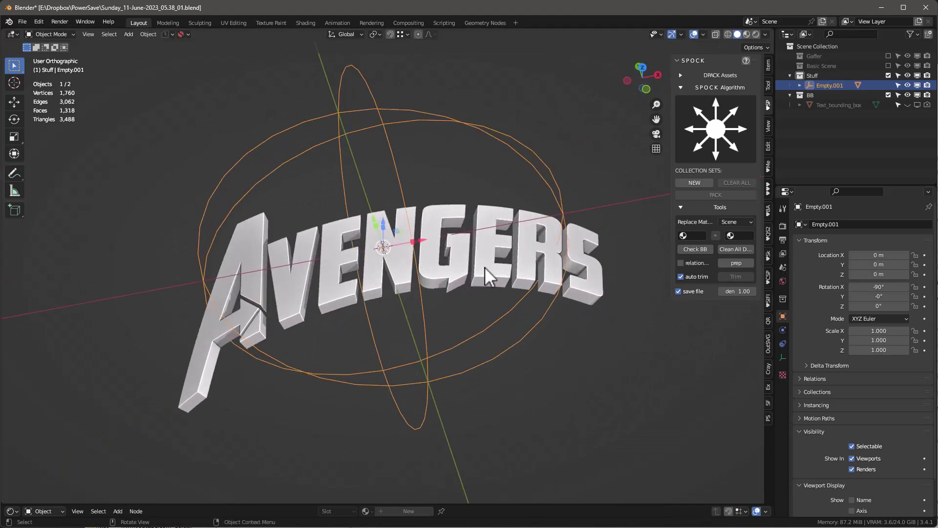
Step: Switch to Rendered shading and apply the KIT OPS cw Metal Brushed-Steel material to the text
left_click(485, 267)
left_click(746, 35)
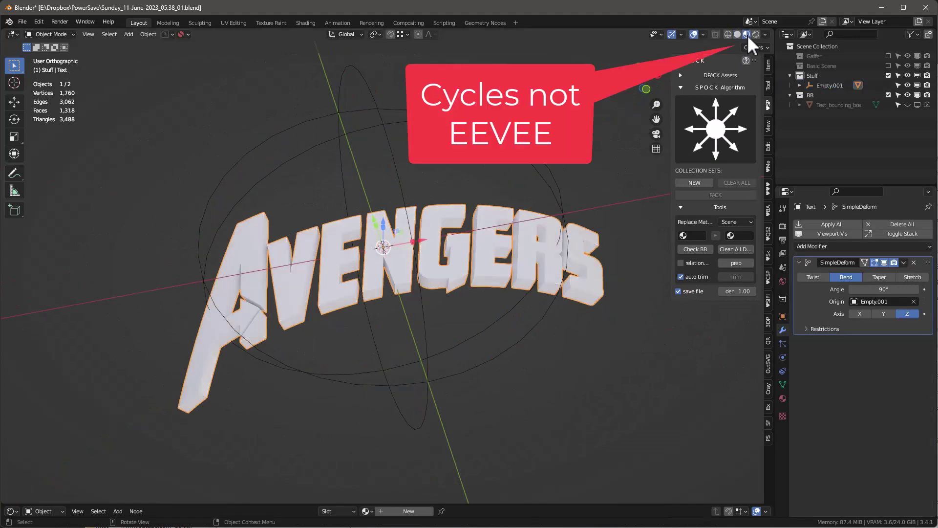
left_click(756, 34)
scroll(731, 188, "down", 1, "ctrl")
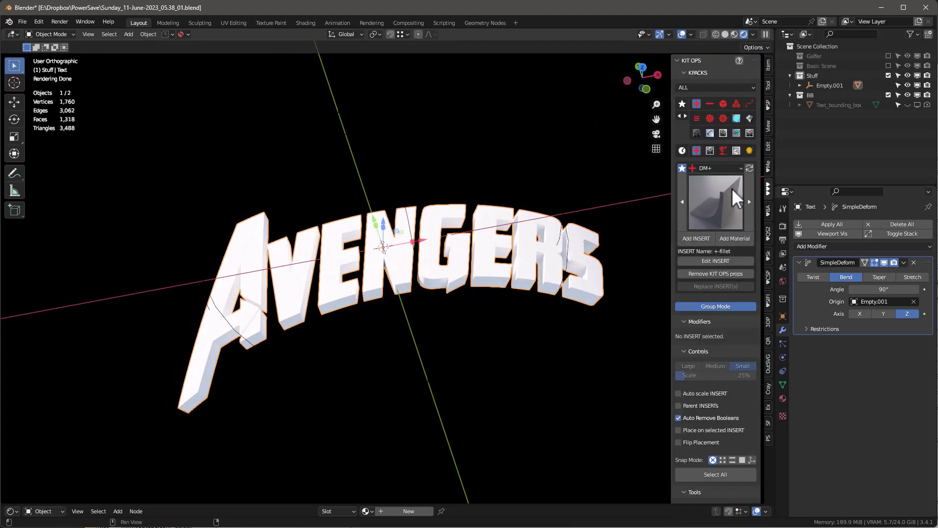
left_click(749, 150)
left_click(732, 202)
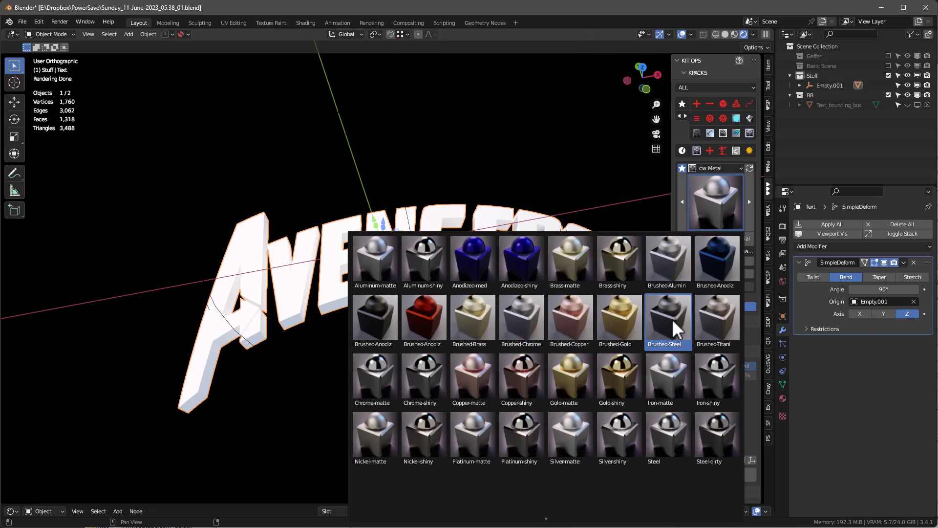
left_click(673, 318)
left_click(740, 237)
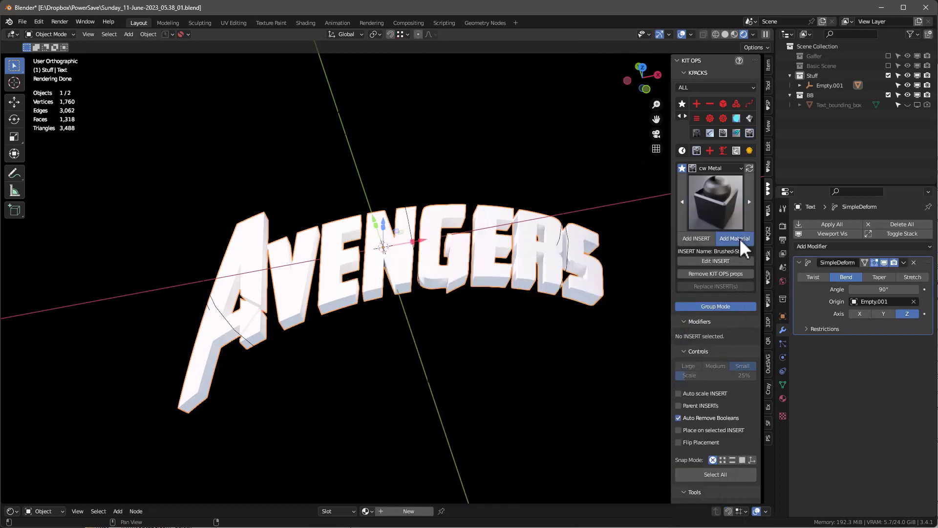
left_click(888, 56)
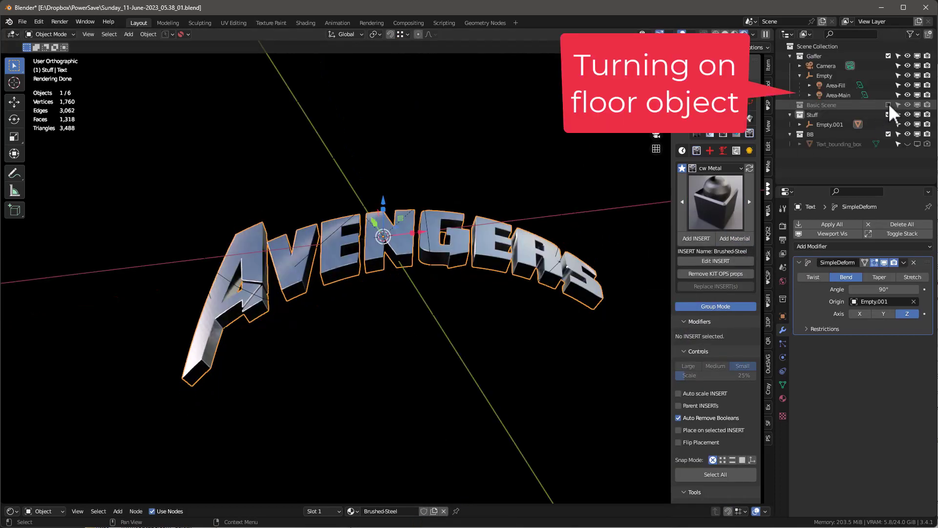
Step: Turn on the floor collection, raise Empty.001 to arch the text, and browse other metals
left_click(888, 105)
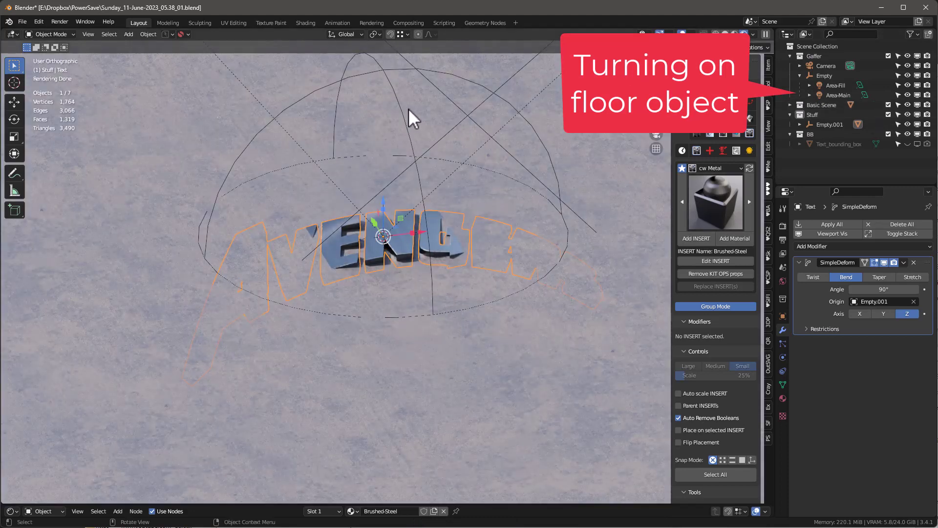
left_click(414, 154)
left_click_drag(383, 200, 393, 113)
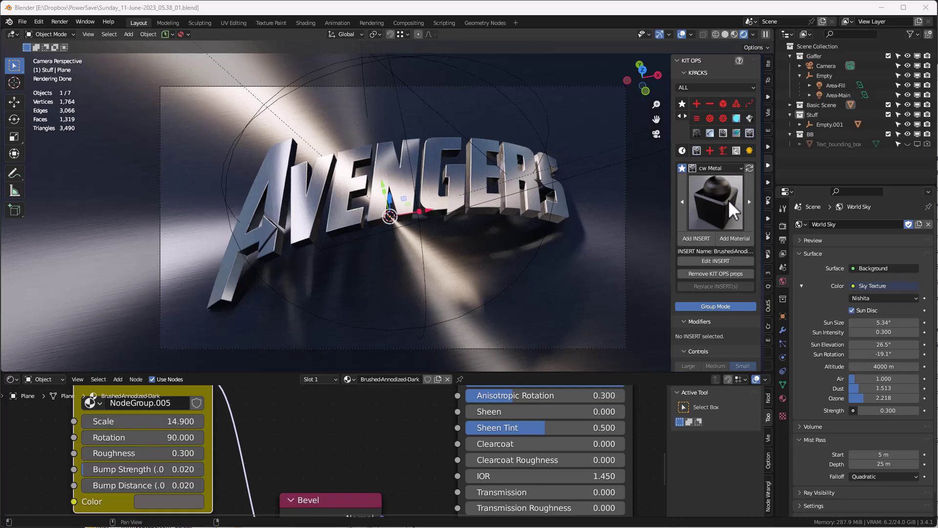
left_click(731, 205)
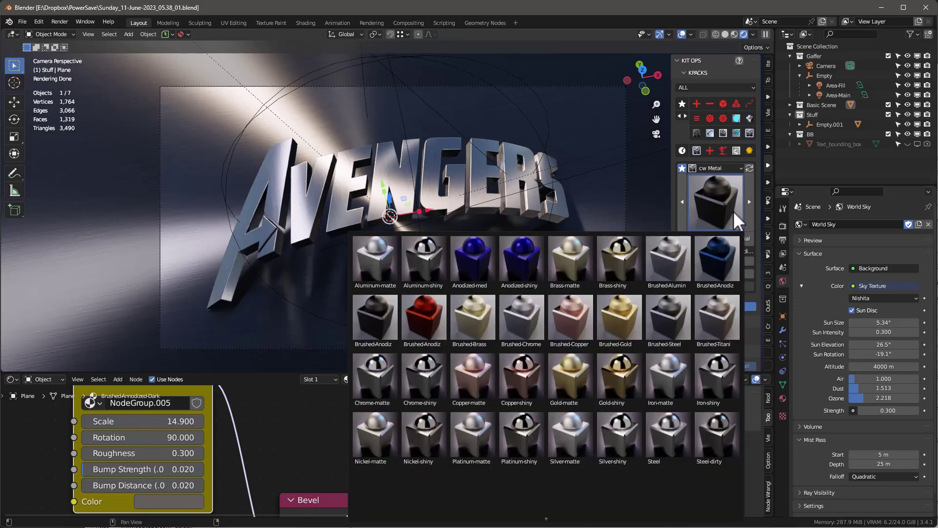
left_click(711, 257)
left_click(718, 226)
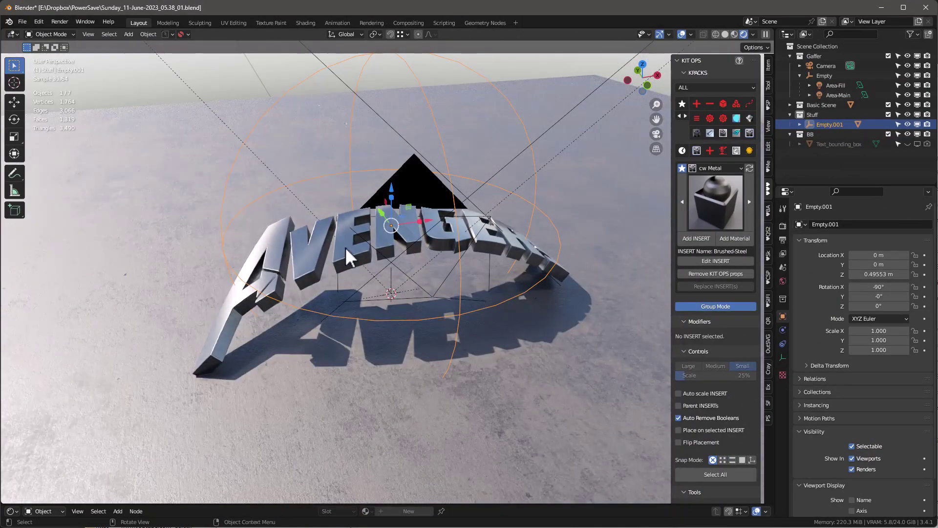
Step: Frame the arched steel text through the scene camera using the locked view
mouse_move(345, 247)
middle_mouse_down()
mouse_move(374, 254)
mouse_move(348, 251)
middle_mouse_up()
key("KP_0")
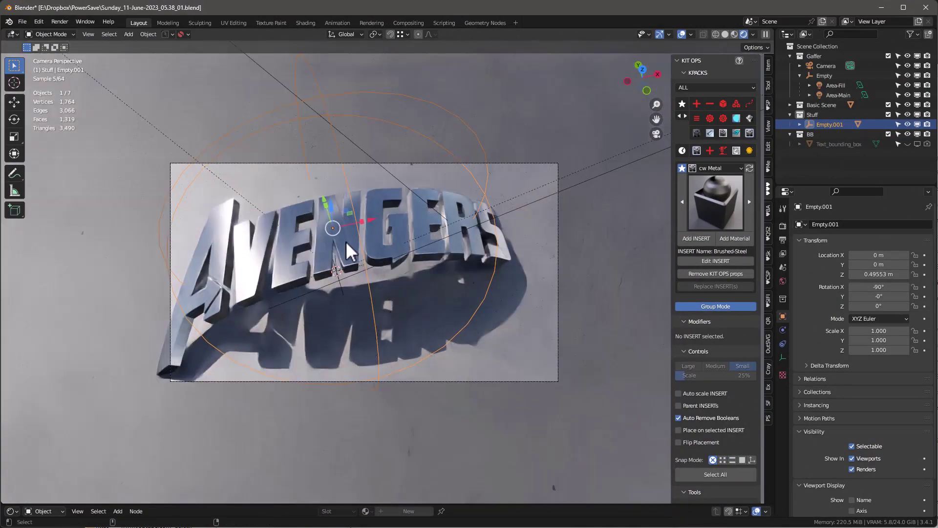
scroll(414, 262, "up", 1)
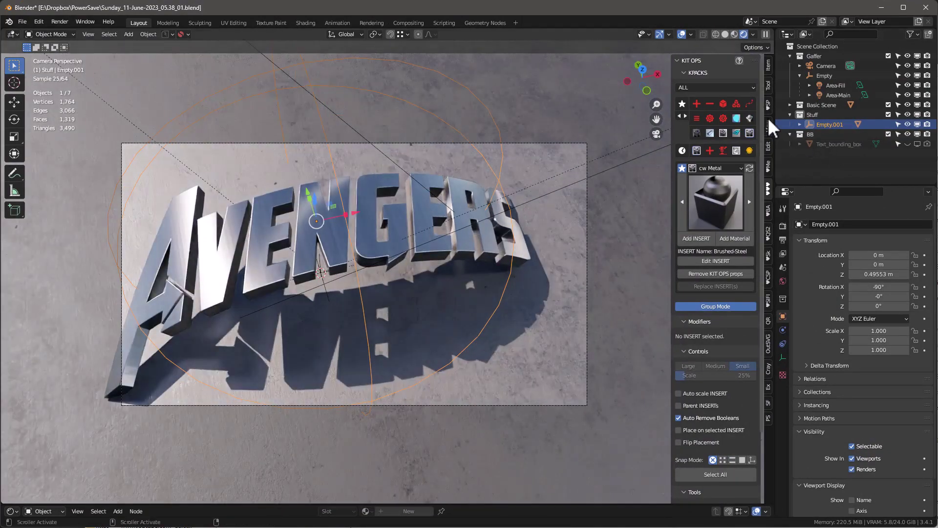
left_click(768, 125)
left_click(714, 173)
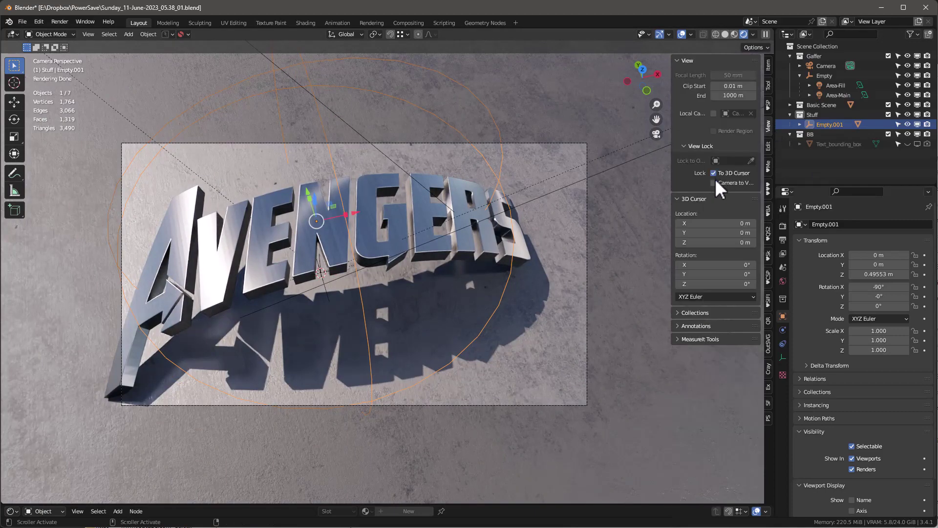
mouse_move(434, 245)
middle_mouse_down()
mouse_move(402, 244)
mouse_move(404, 259)
mouse_move(381, 280)
mouse_move(402, 264)
middle_mouse_up()
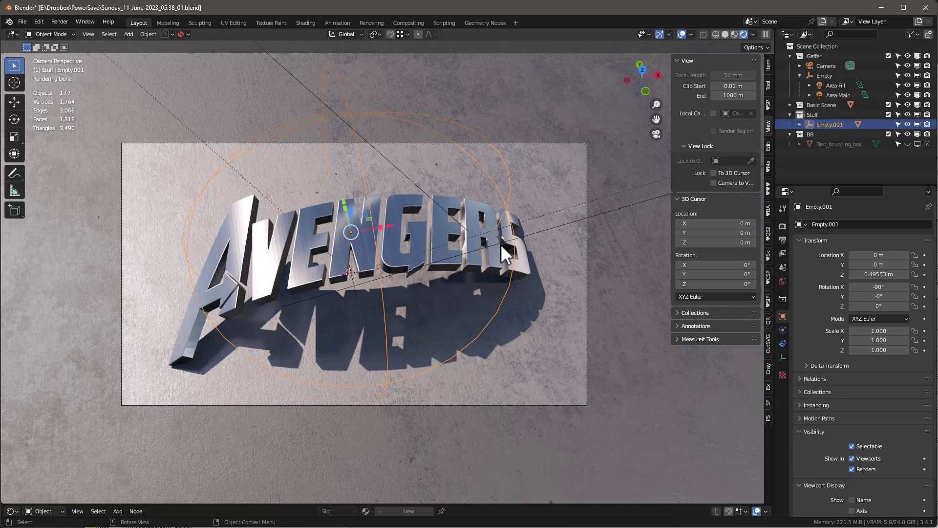
key("alt+c")
mouse_move(554, 427)
middle_mouse_down()
mouse_move(557, 373)
mouse_move(565, 402)
mouse_move(482, 360)
mouse_move(525, 408)
mouse_move(643, 434)
middle_mouse_up()
key("KP_0")
Step: Open a Shader Editor below the 3D viewport and select the AVENGERS text
left_click_drag(432, 506, 458, 373)
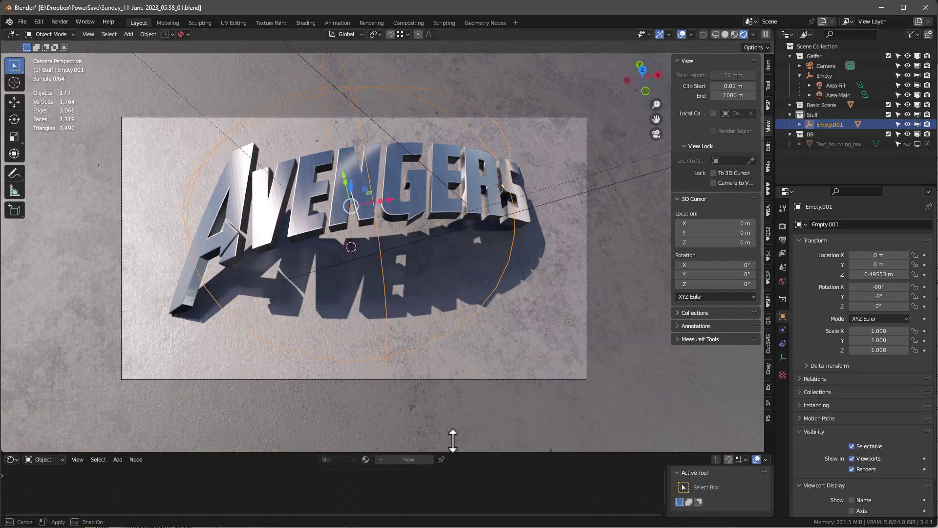
scroll(377, 184, "up", 3)
scroll(377, 185, "up", 1)
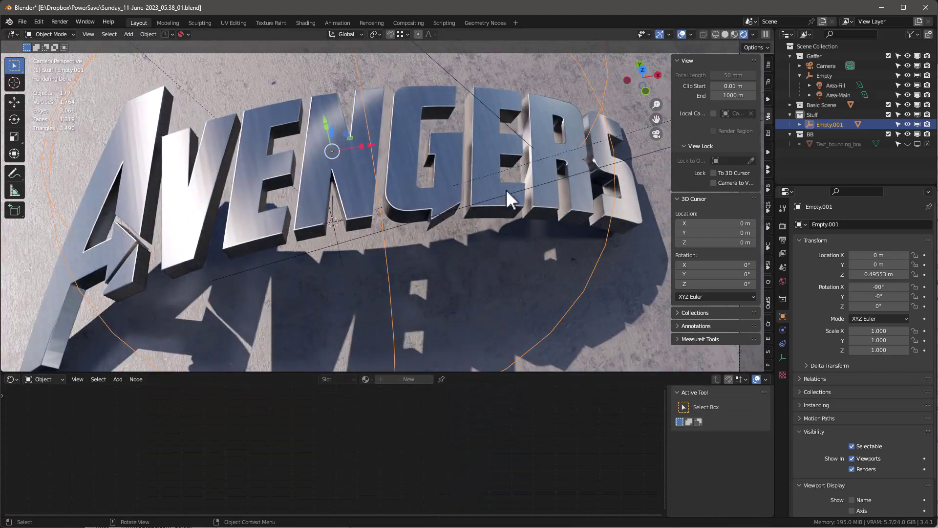
left_click(418, 198)
Step: Raise the Brushed-Steel node group Scale from 1.000 to 4.570
scroll(419, 481, "up", 2)
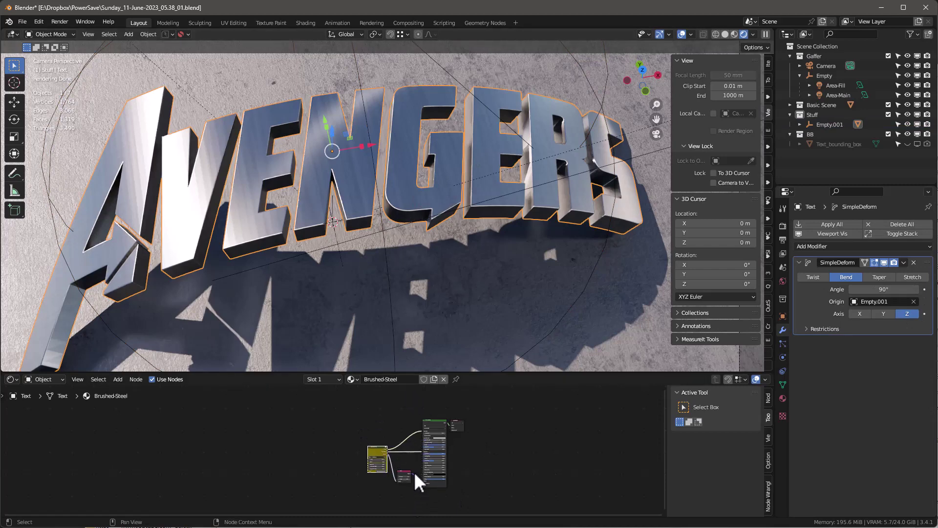
scroll(414, 471, "up", 3)
scroll(412, 482, "up", 2)
scroll(301, 463, "up", 1)
scroll(266, 435, "up", 4)
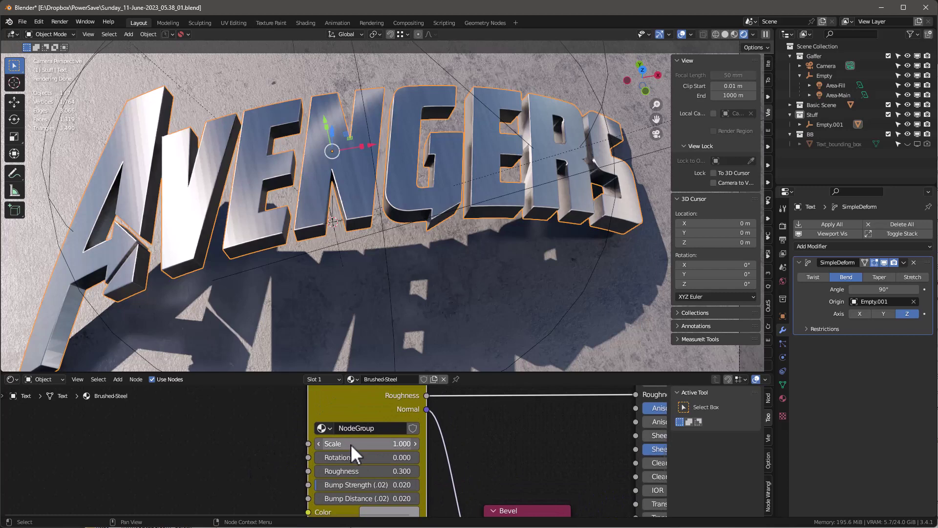
mouse_move(350, 445)
left_mouse_down()
mouse_move(410, 444)
mouse_move(385, 444)
mouse_move(448, 365)
left_mouse_up()
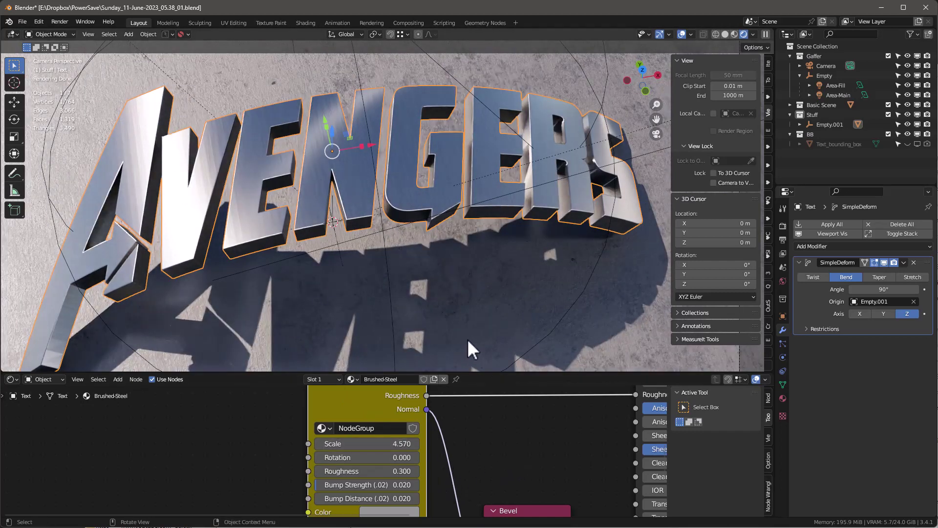
middle_click_drag(513, 449, 294, 445)
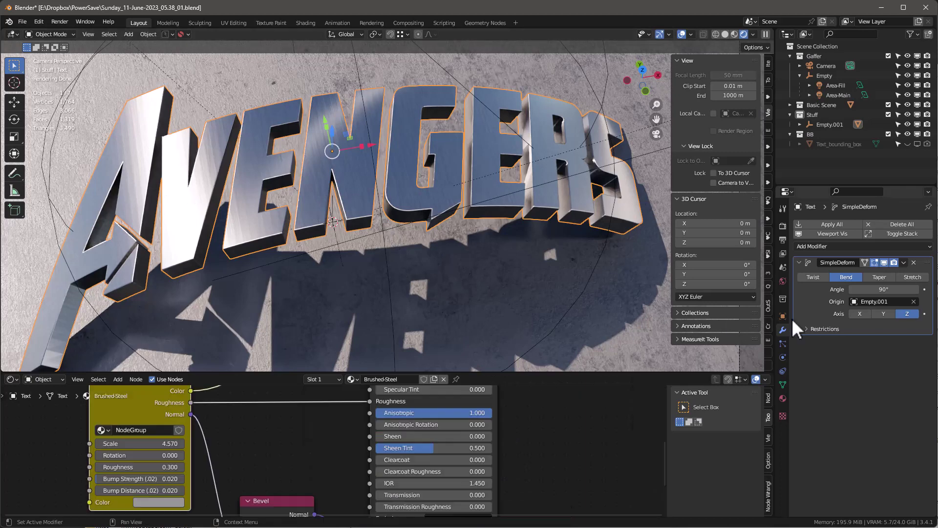
Step: Switch the node editor to the World to show the sky shader nodes
left_click(783, 280)
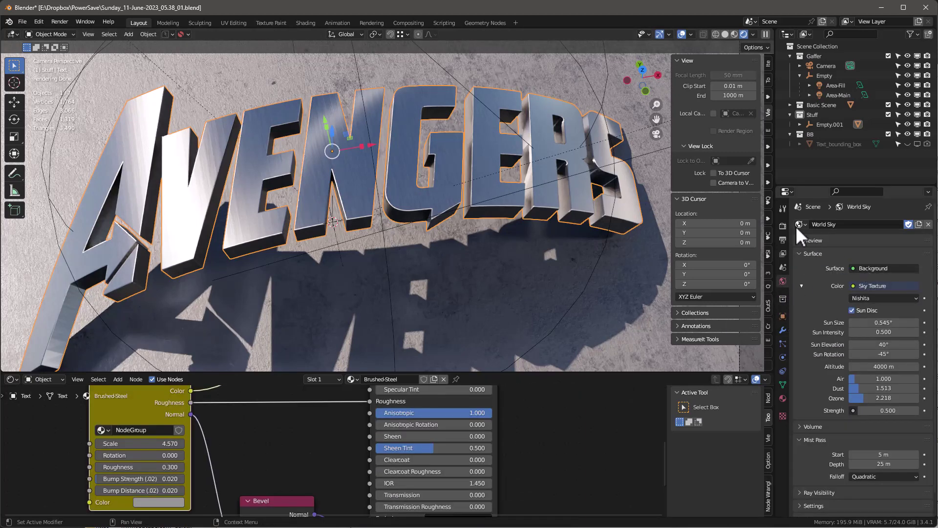
left_click(49, 379)
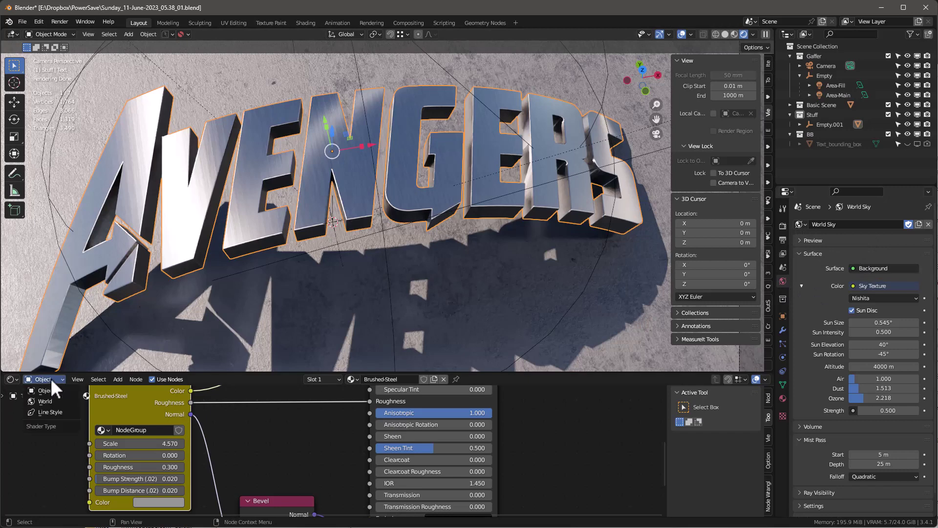
left_click(45, 401)
middle_click_drag(304, 457, 377, 463)
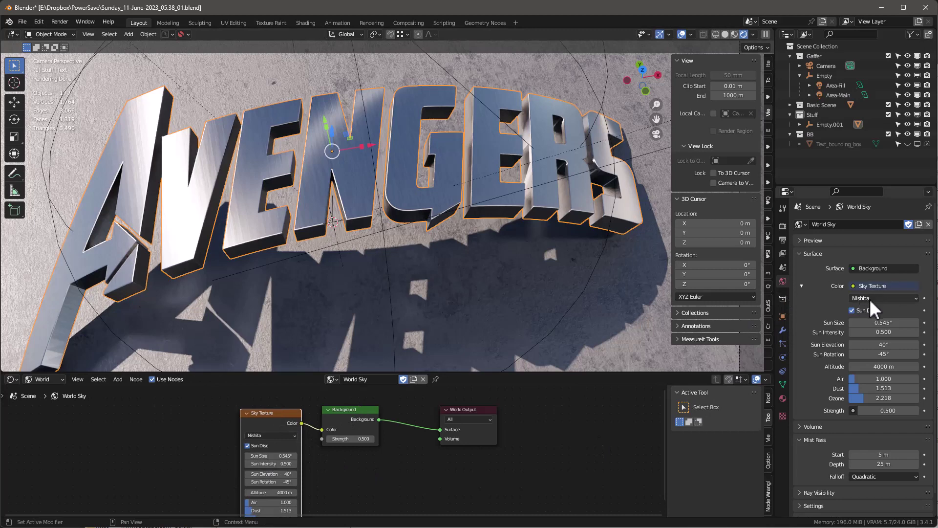
Step: Set Sun Intensity to 0.3, Sun Elevation to 26.5° and Sun Rotation to -19.1°
left_click(851, 332)
type("0.3")
key("Return")
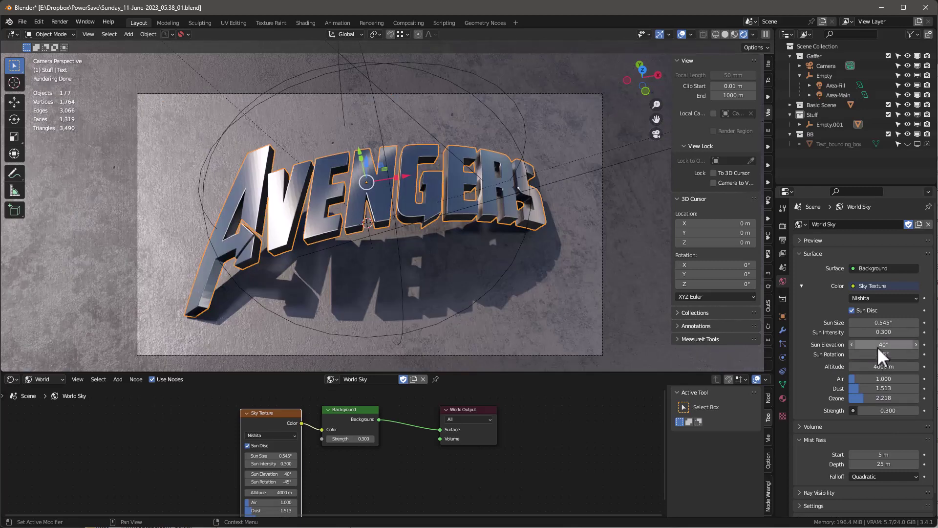
left_click_drag(877, 345, 909, 345)
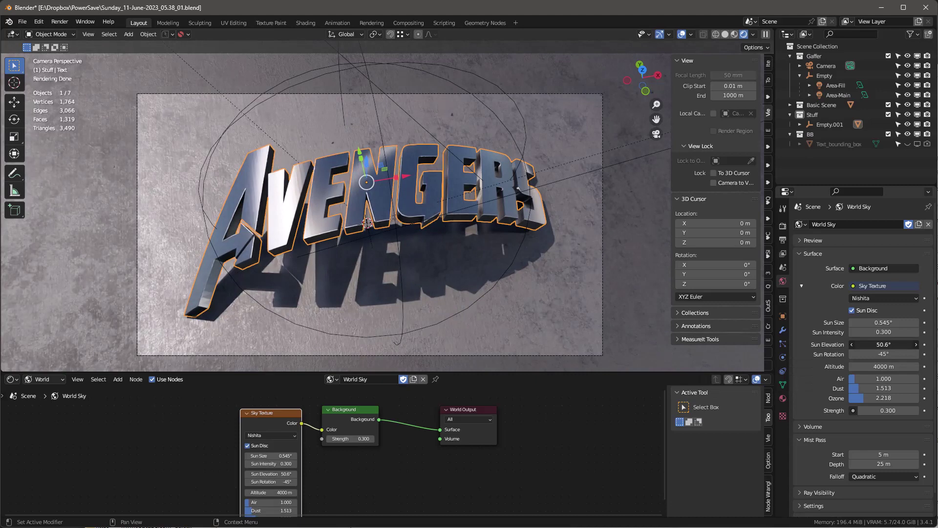
mouse_move(884, 344)
left_mouse_down()
mouse_move(833, 344)
mouse_move(914, 354)
mouse_move(906, 354)
left_mouse_up()
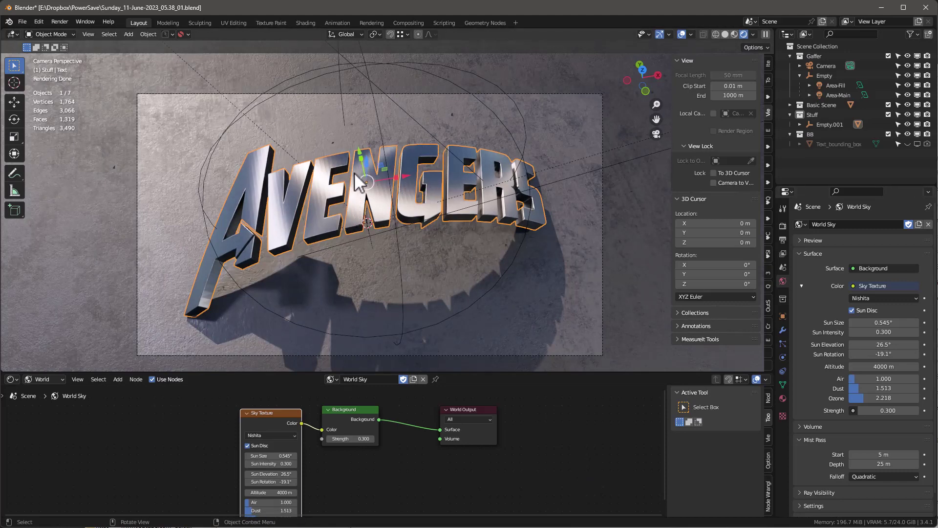
Step: Apply Shade Auto Smooth at 30° to the AVENGERS text
right_click(295, 184)
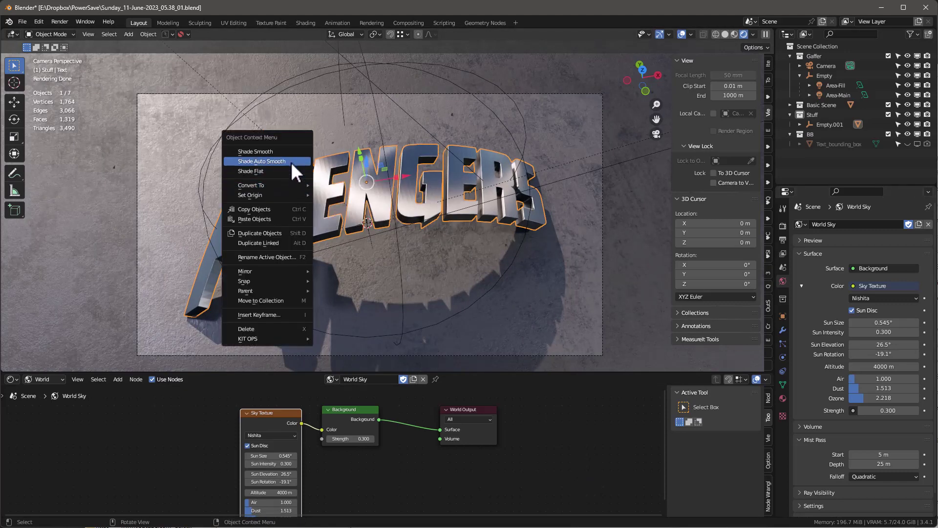
left_click(292, 162)
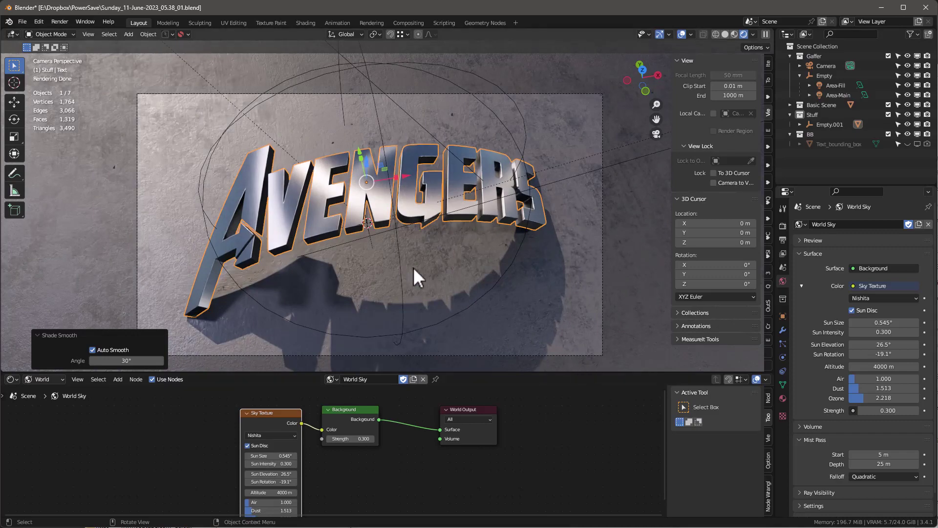
scroll(339, 211, "up", 3)
scroll(380, 200, "up", 1)
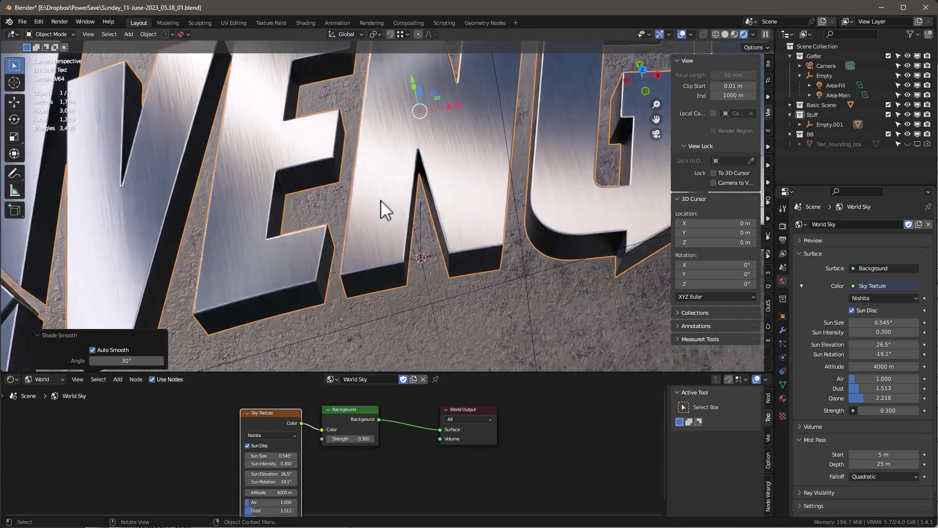
scroll(379, 200, "down", 3)
scroll(377, 200, "down", 2)
Step: Return the node editor to Object nodes and enlarge Sun Size from 0.545° to 5.34°
left_click(53, 379)
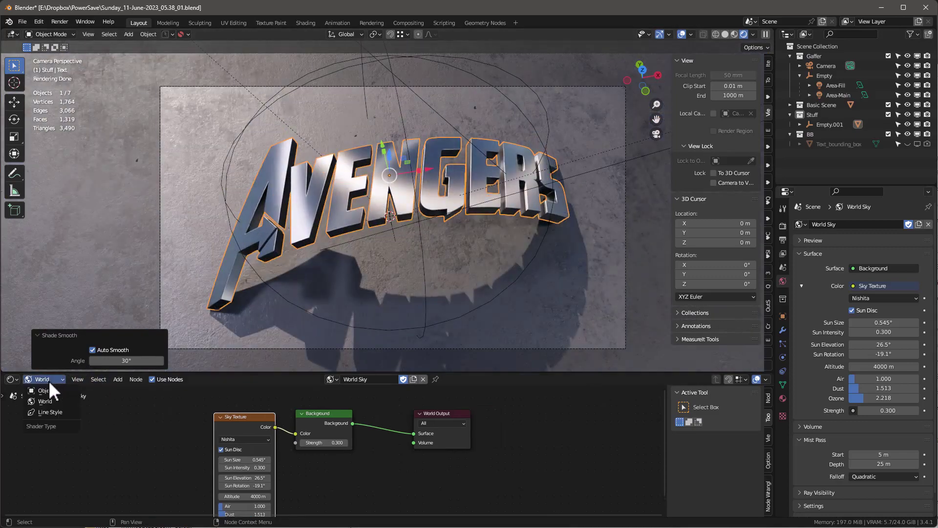
left_click(42, 398)
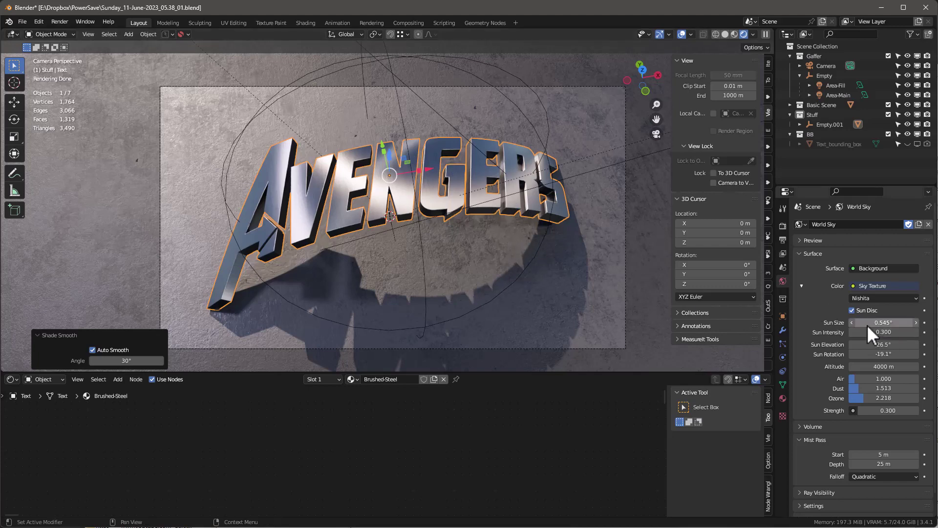
mouse_move(876, 321)
left_mouse_down()
mouse_move(914, 321)
mouse_move(891, 321)
left_mouse_up()
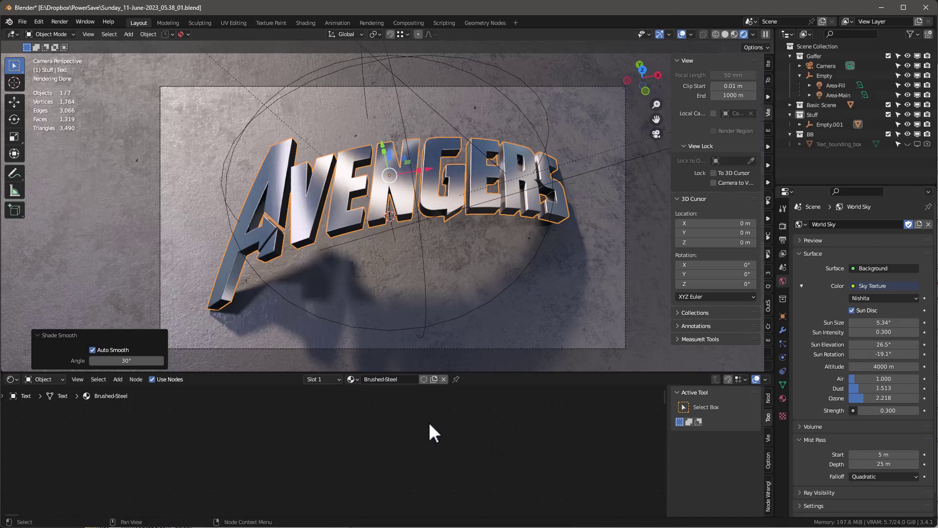
Step: Test Brushed-Steel anisotropic rotation, revert it to 0.000, and select the floor plane
key("Home")
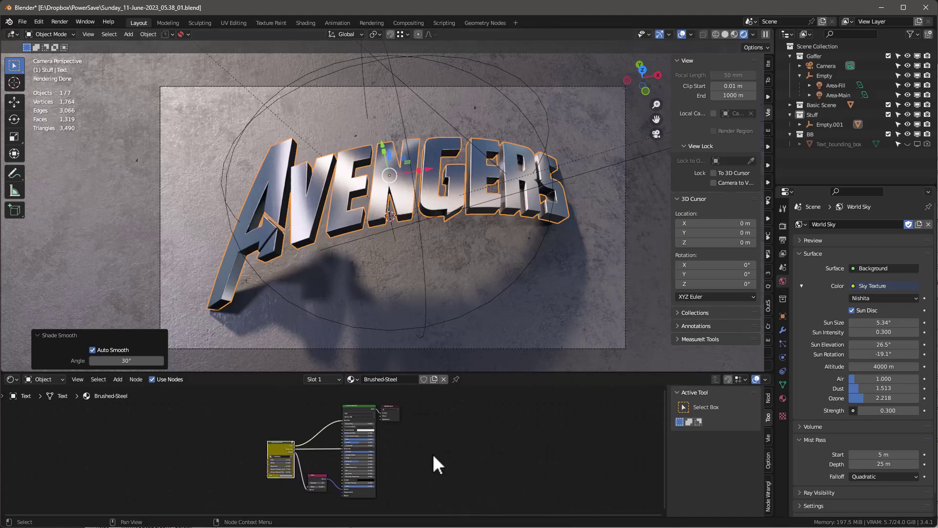
scroll(426, 430, "up", 2)
scroll(464, 446, "up", 2)
scroll(462, 431, "up", 2)
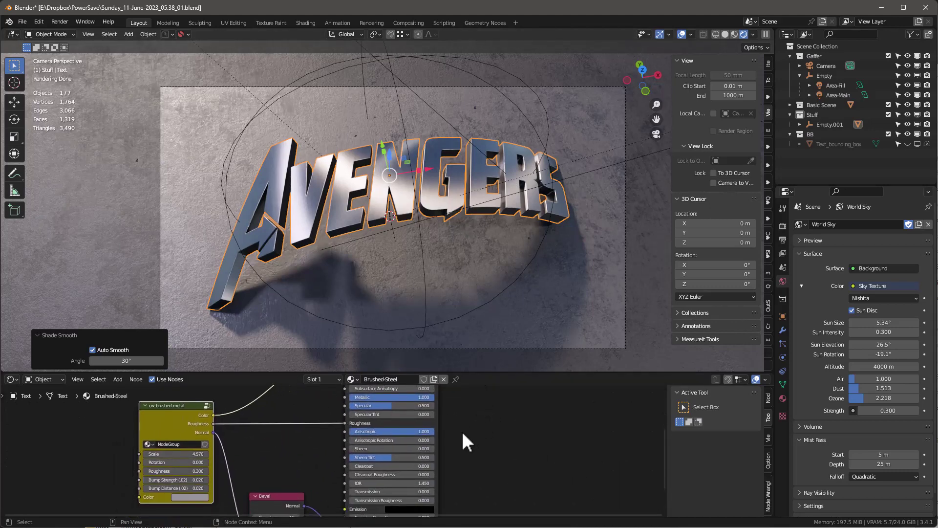
scroll(462, 430, "up", 2)
left_click_drag(347, 430, 439, 429)
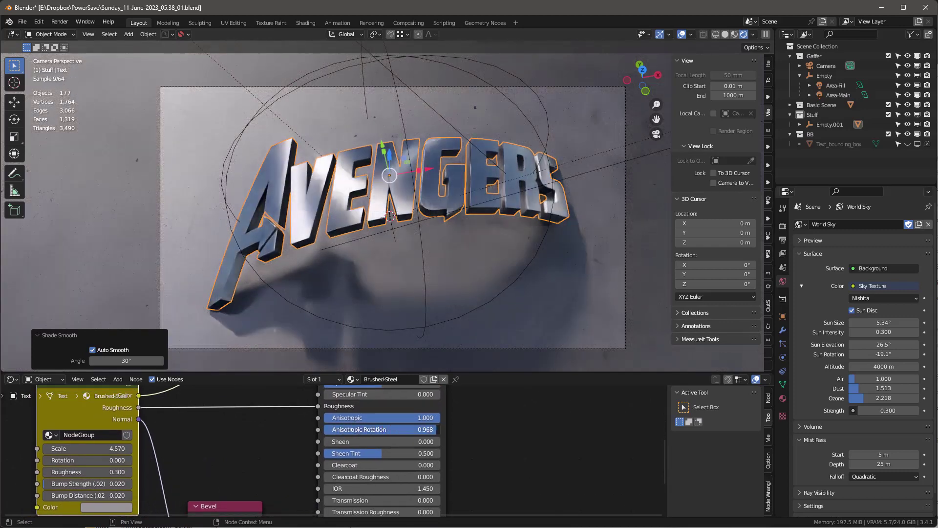
key("Escape")
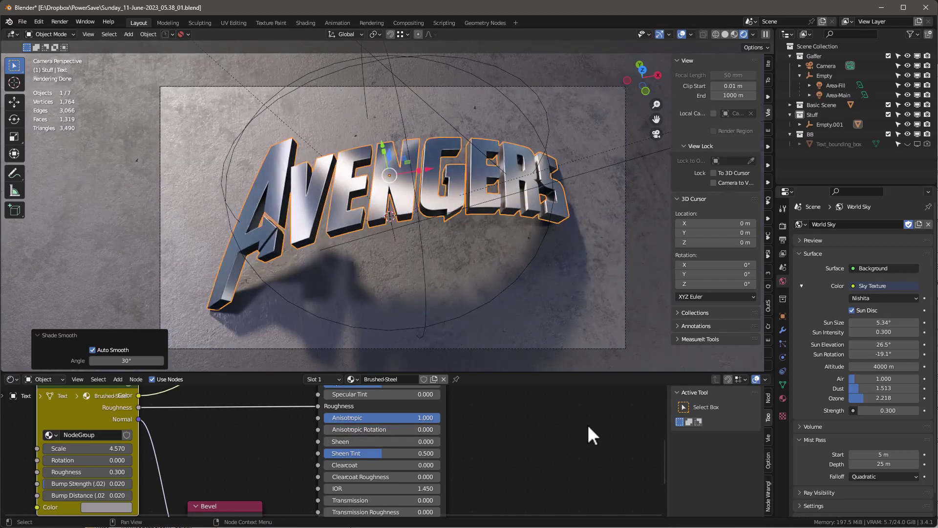
left_click(561, 267)
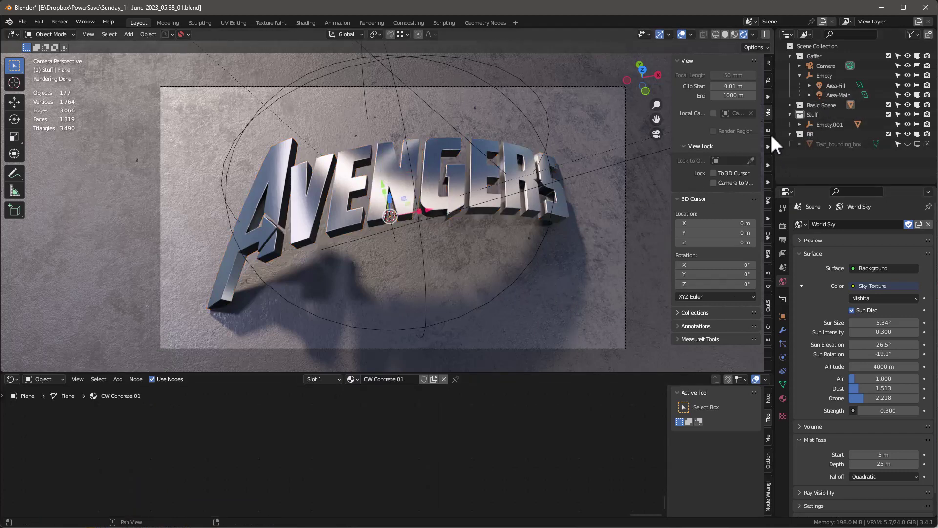
Step: Apply the KIT OPS BrushedAnodized-Dark material to the floor plane
scroll(734, 197, "down", 2, "ctrl")
left_click(718, 206)
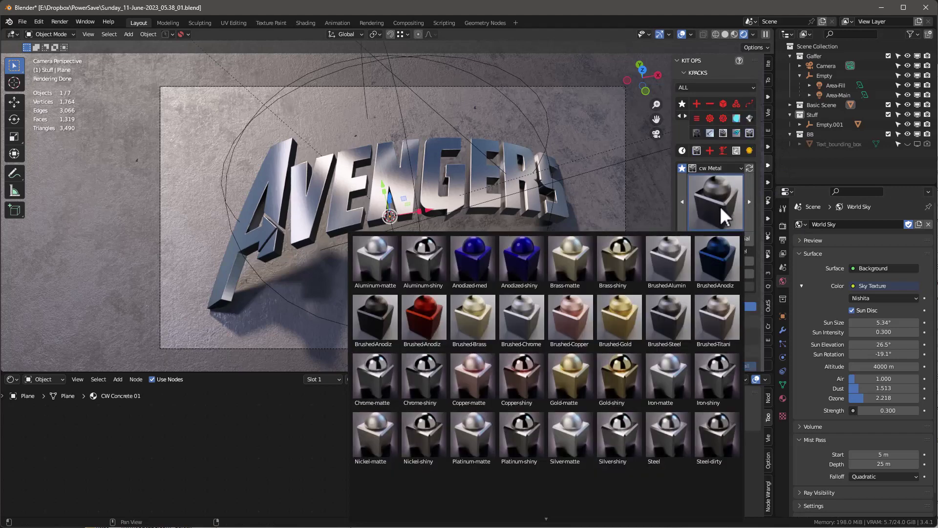
left_click(375, 316)
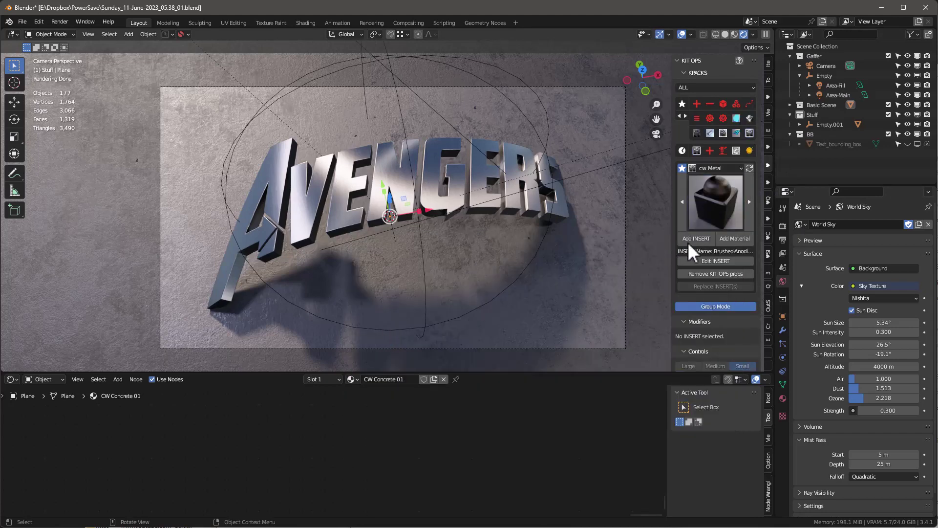
left_click(734, 237)
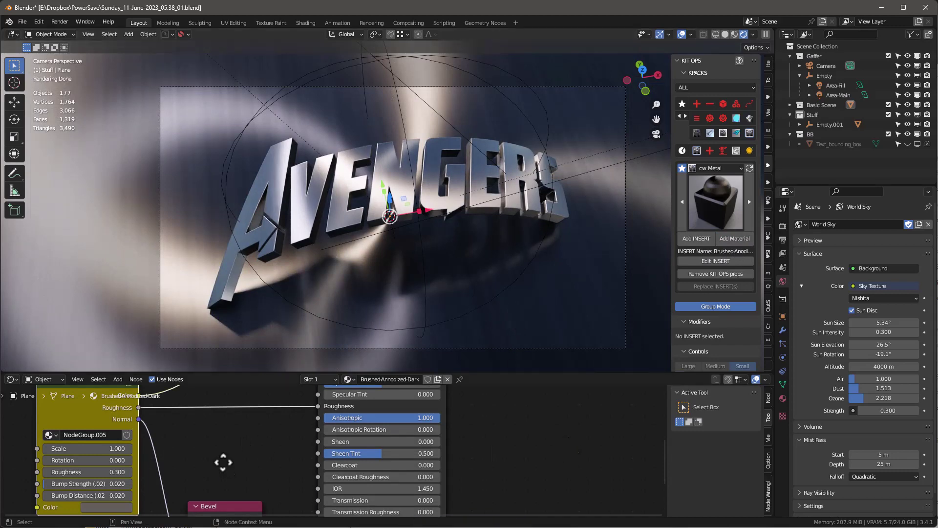
Step: Set the floor's brushing Rotation to 90, Scale to 14.9, Anisotropic Rotation 0.300
scroll(109, 482, "up", 3)
left_click(160, 437)
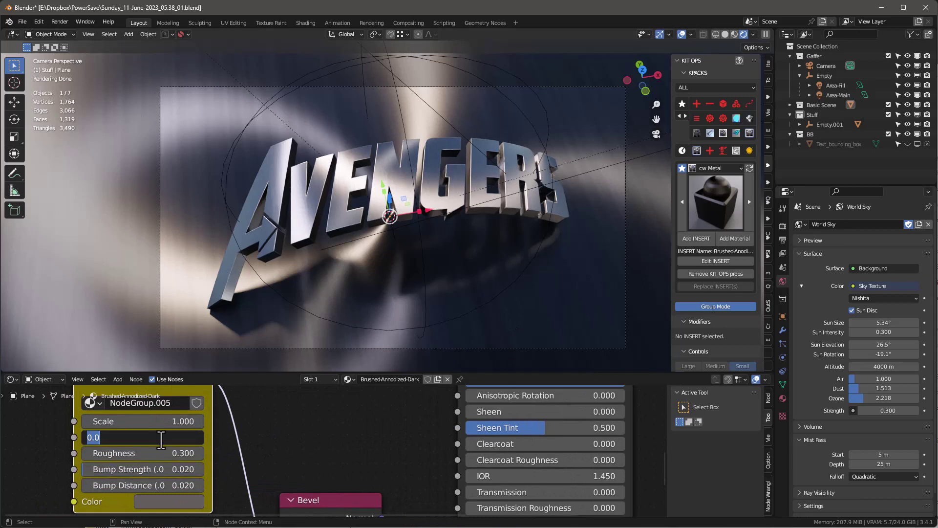
type("90")
key("Return")
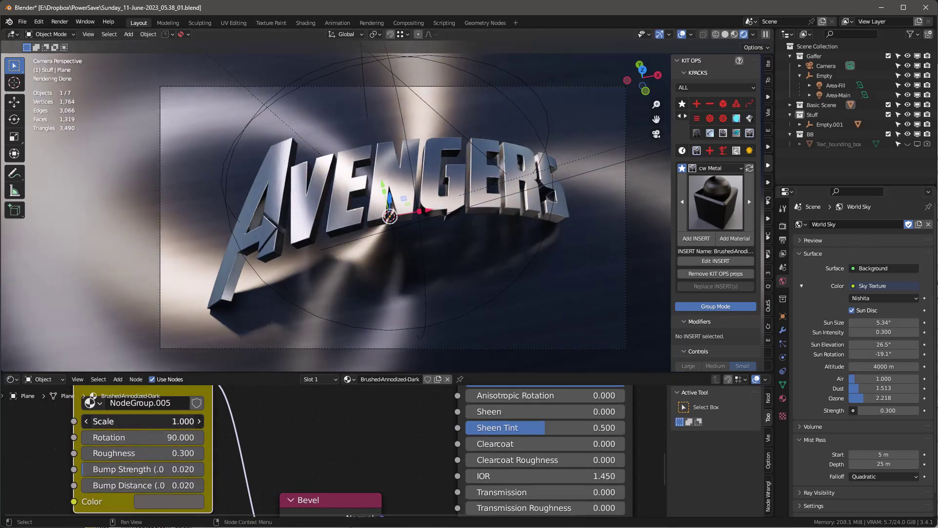
left_click_drag(147, 421, 210, 421)
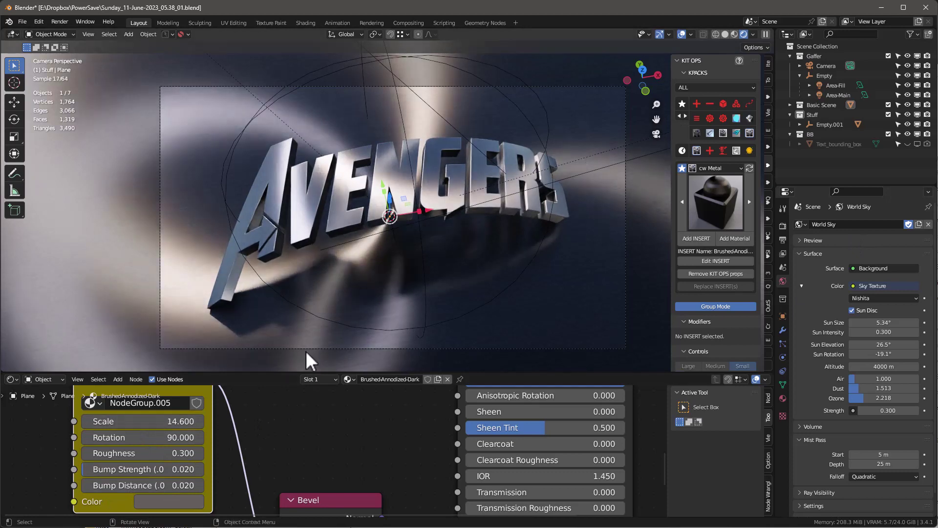
left_click_drag(138, 423, 177, 430)
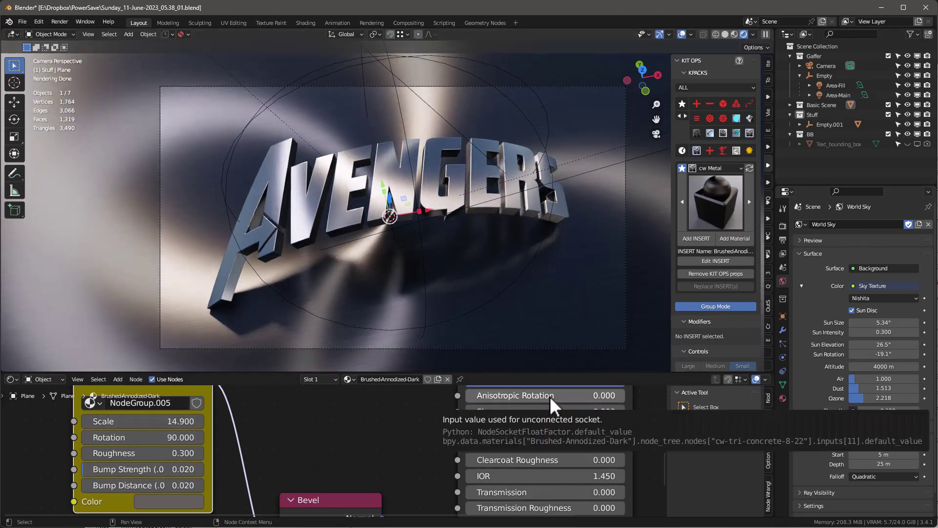
left_click_drag(551, 398, 609, 399)
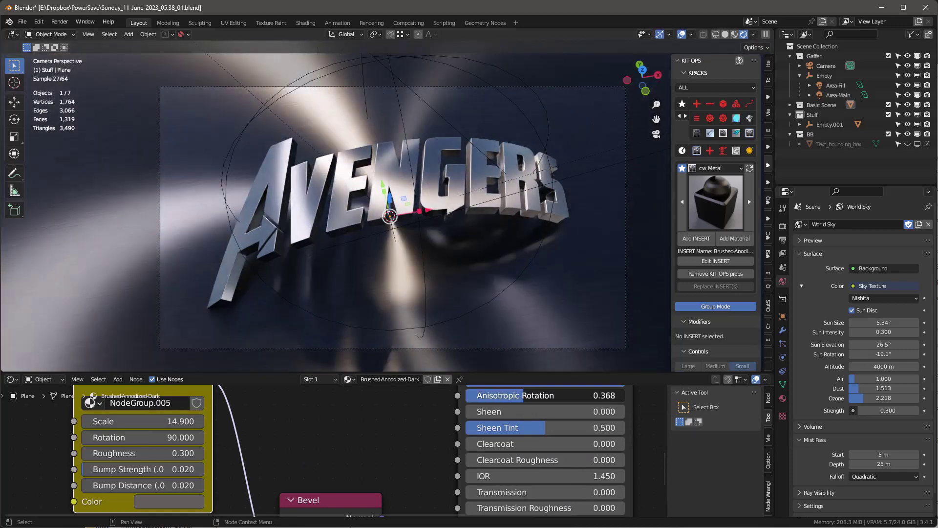
left_click_drag(586, 395, 547, 395)
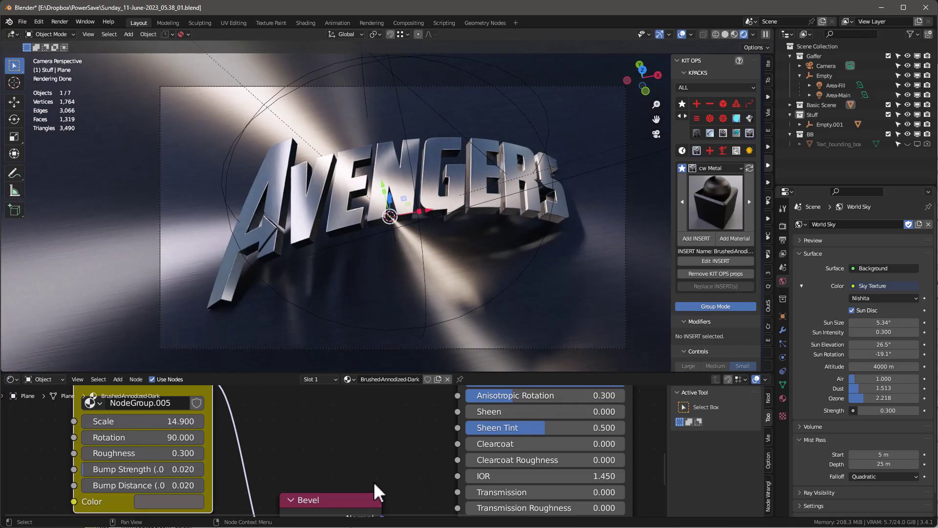
Step: Render the final image of the AVENGERS scene with F12
key("F12")
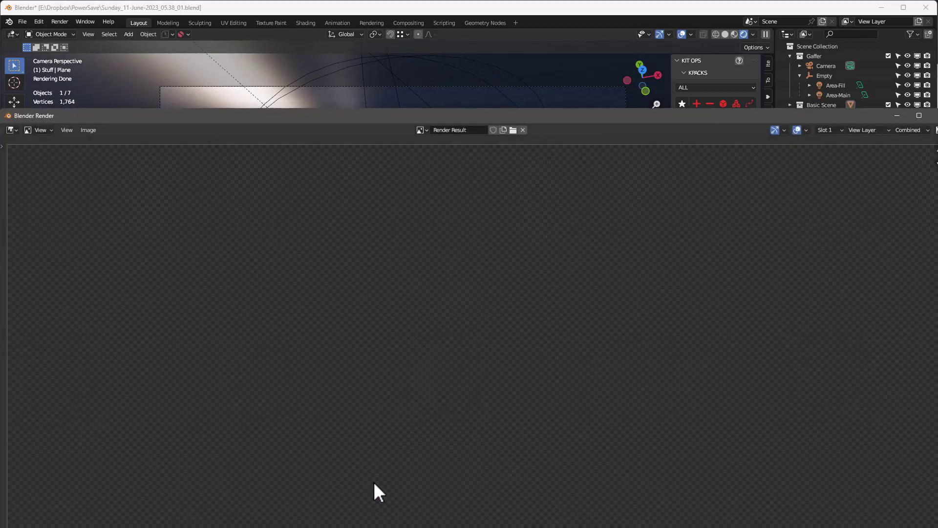